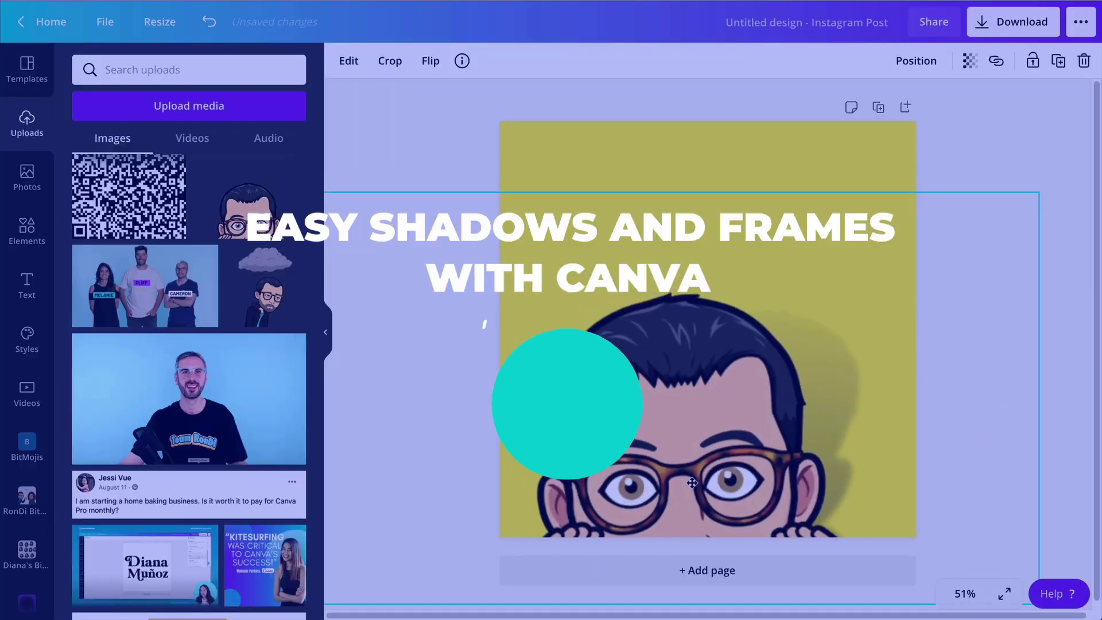
# - Create a new blank Instagram Post design from the Canva home page
pyautogui.click(422, 137)
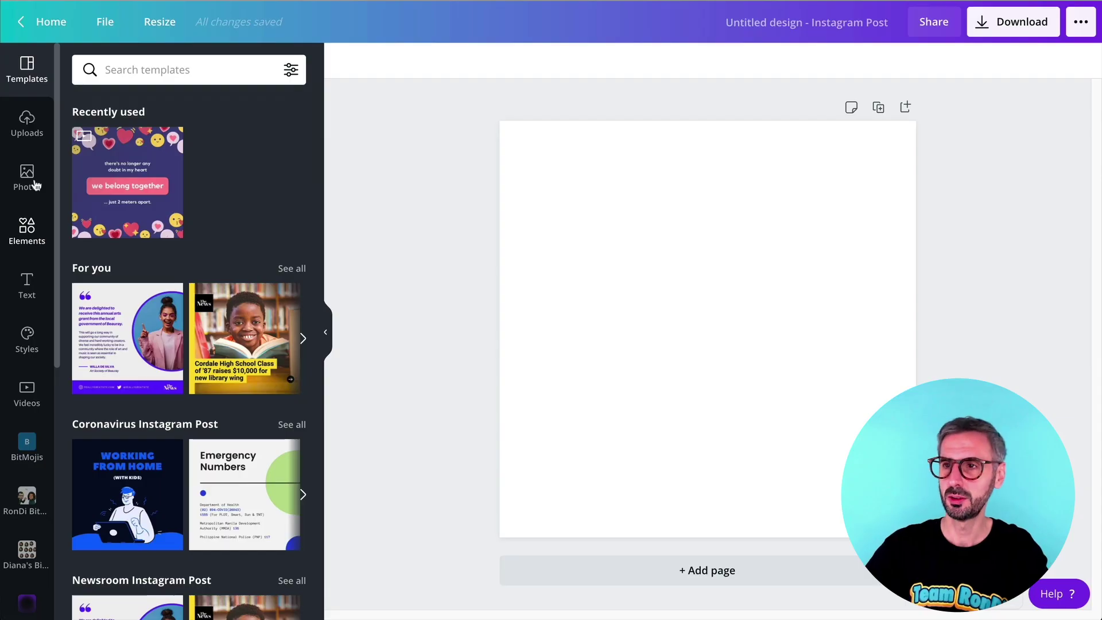
# - Browse the stock Photos, then switch to Uploads to find the presenter video
pyautogui.click(29, 190)
pyautogui.scroll(-1, 11, 472)
pyautogui.scroll(-8, 10, 471)
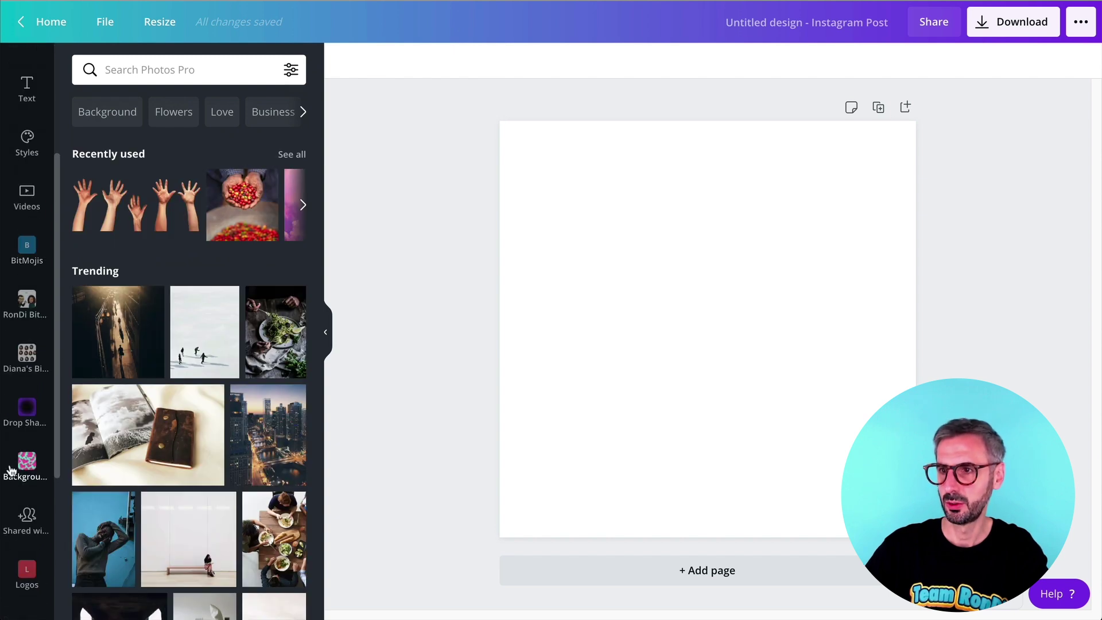
pyautogui.scroll(5, 10, 471)
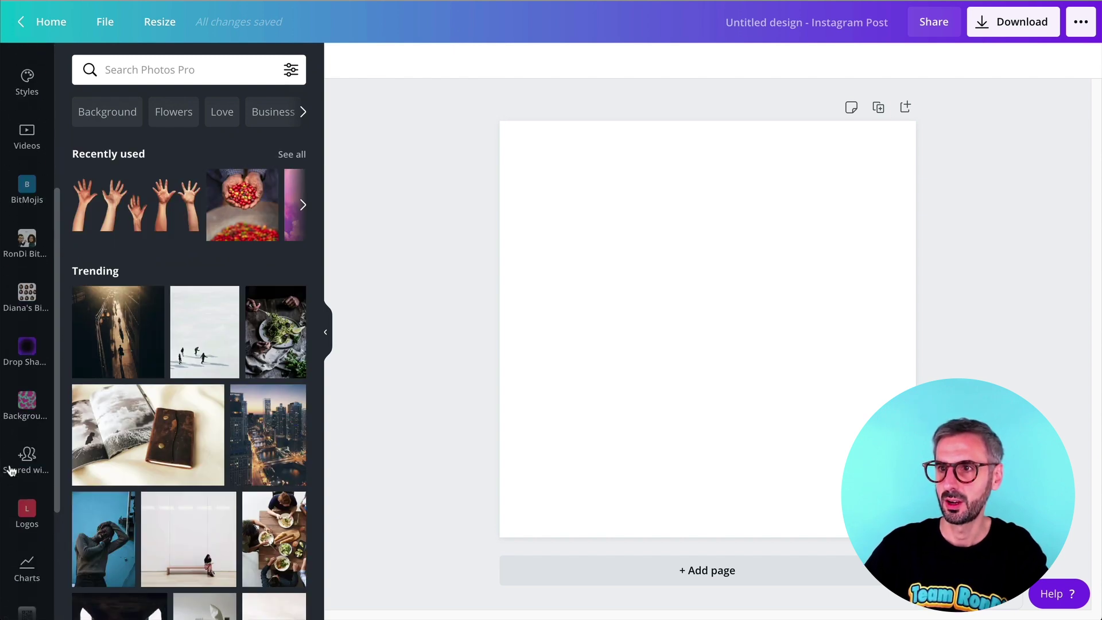
pyautogui.scroll(4, 18, 329)
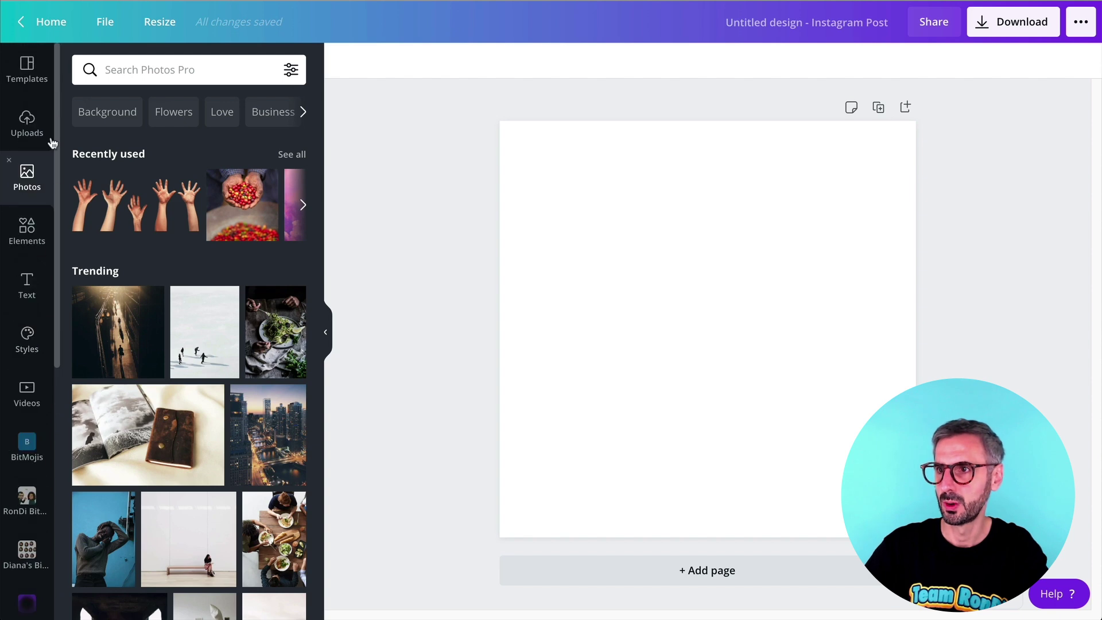
pyautogui.click(31, 119)
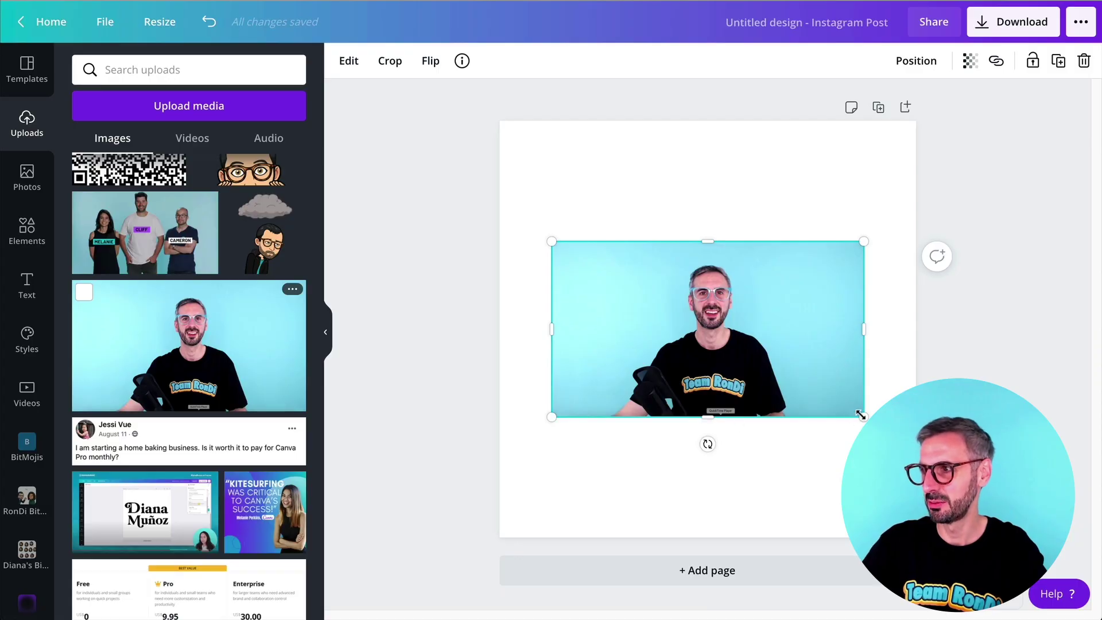
# - Enlarge the presenter video from its corner and move it left into place on the page
pyautogui.moveTo(861, 414); pyautogui.dragTo(934, 455)
pyautogui.moveTo(757, 361); pyautogui.dragTo(712, 369)
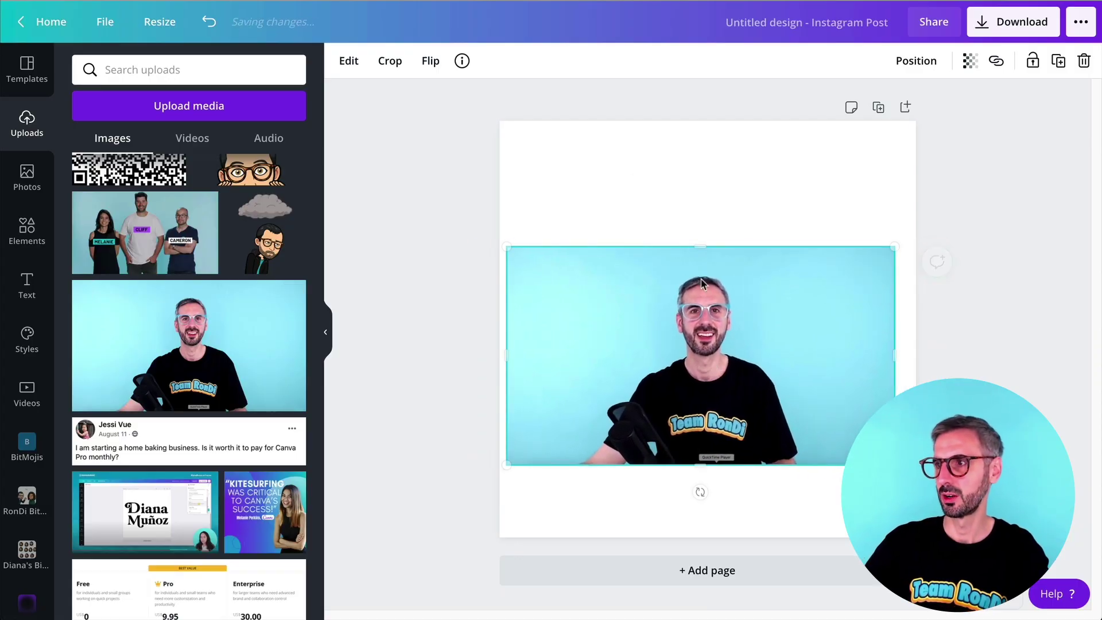
pyautogui.click(586, 245)
pyautogui.click(664, 299)
pyautogui.click(354, 61)
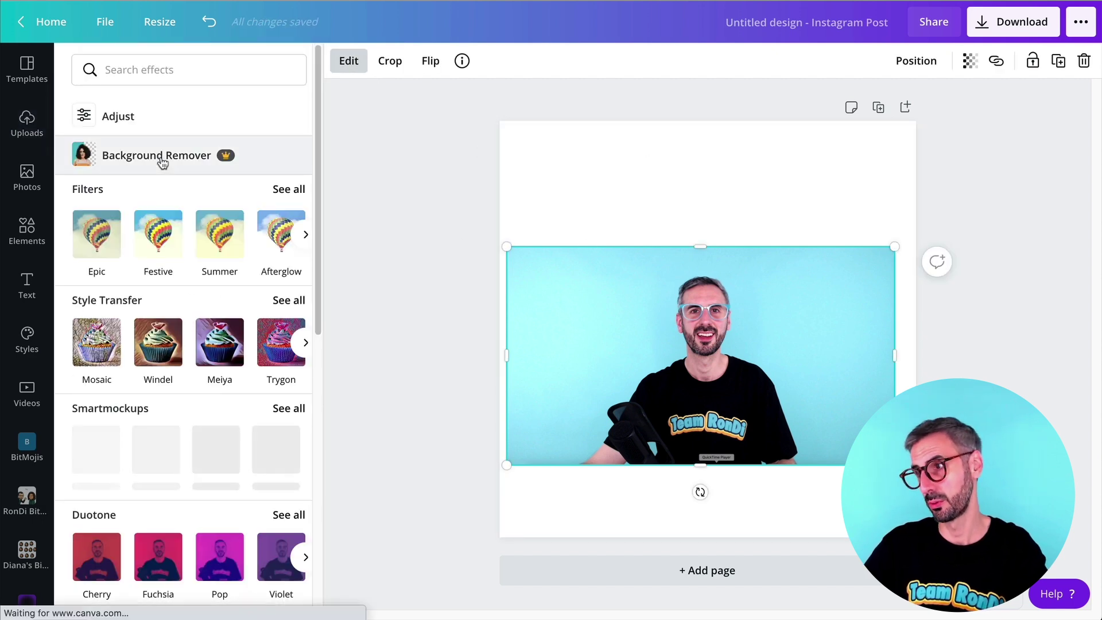
# - Strip the light-blue backdrop with Background Remover and trim the empty left, right and top edges
pyautogui.click(161, 156)
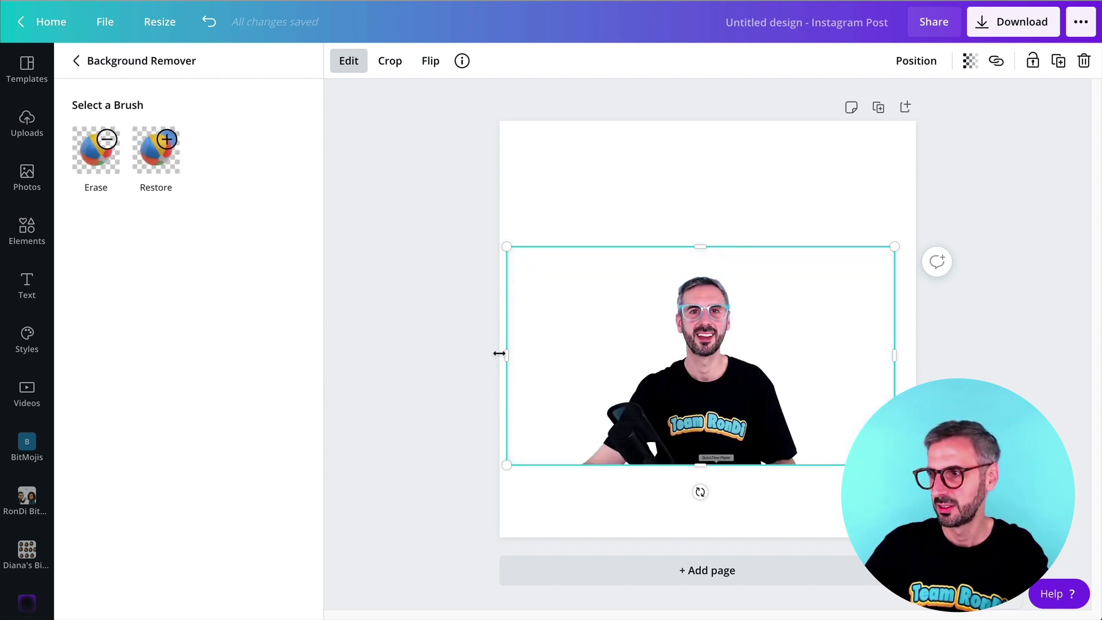
pyautogui.moveTo(501, 354); pyautogui.dragTo(566, 355)
pyautogui.moveTo(893, 352); pyautogui.dragTo(824, 354)
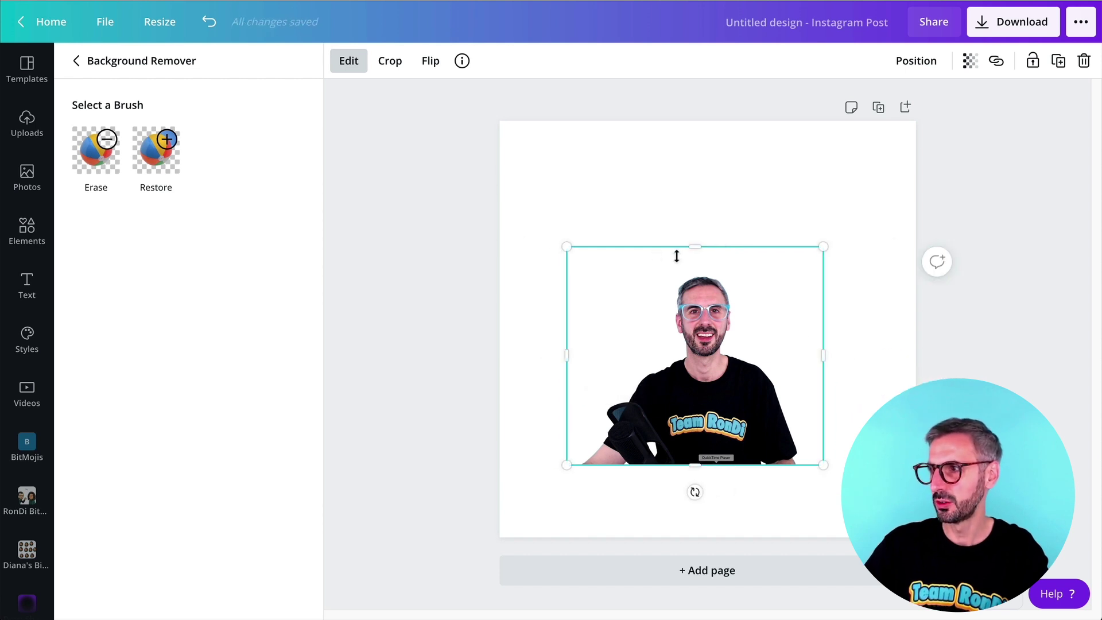
pyautogui.moveTo(694, 246); pyautogui.dragTo(701, 254)
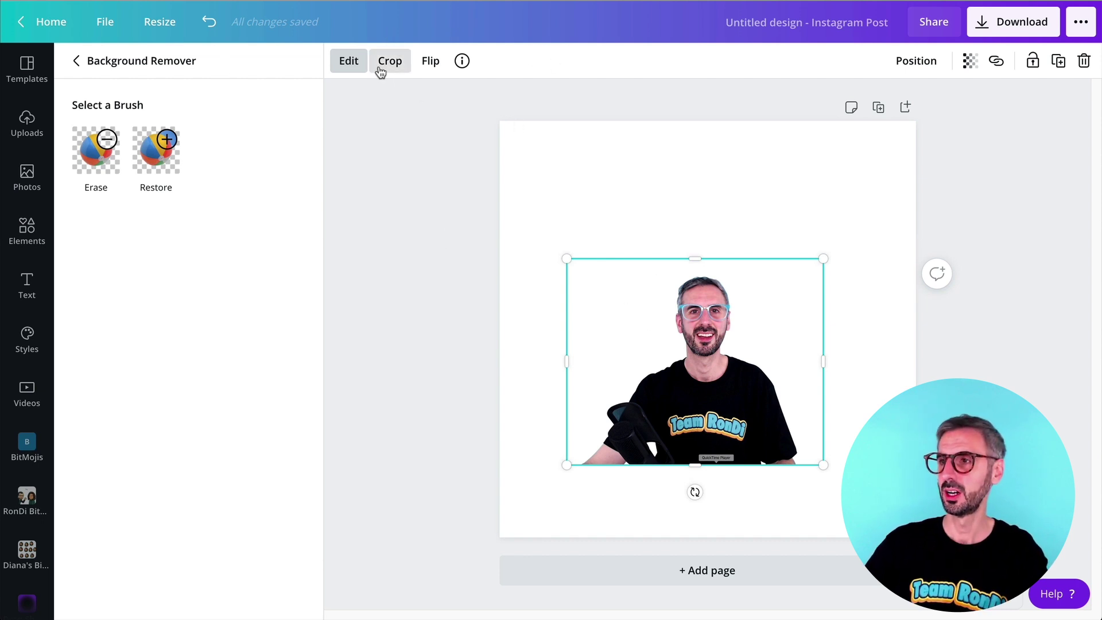
pyautogui.click(683, 331)
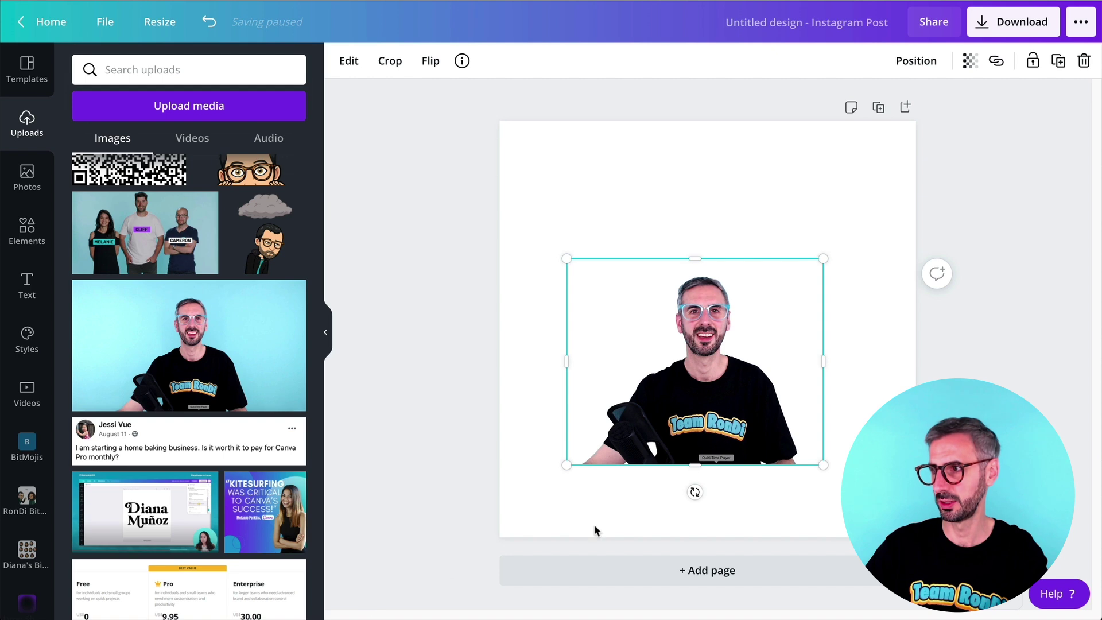
# - Drag the cut-out presenter to the bottom edge, enlarge it from the corner and centre it
pyautogui.click(592, 180)
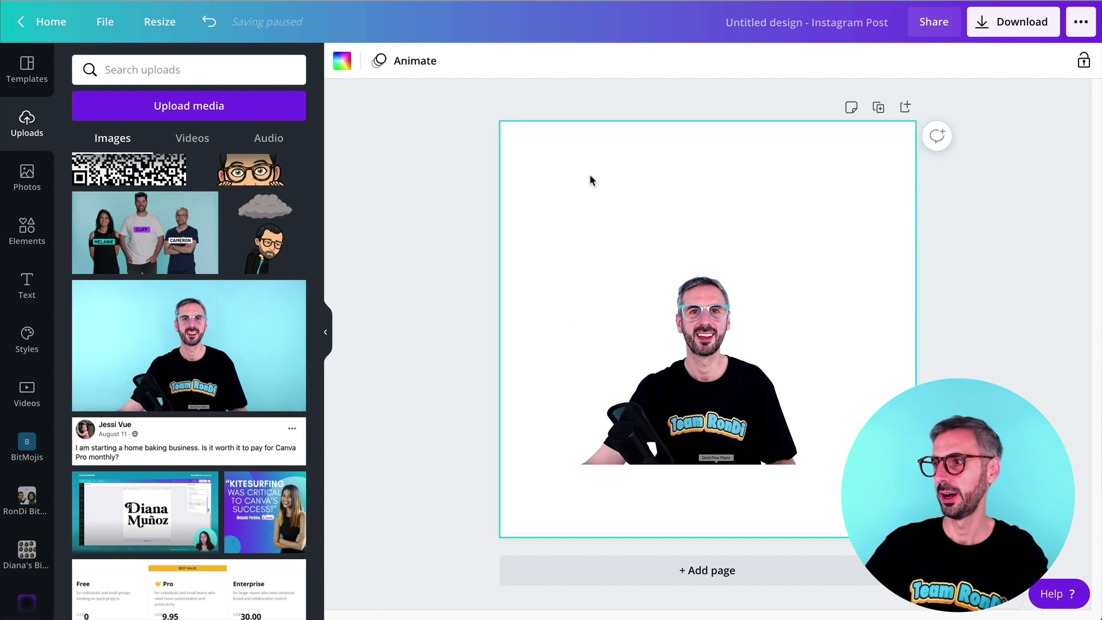
pyautogui.click(776, 417)
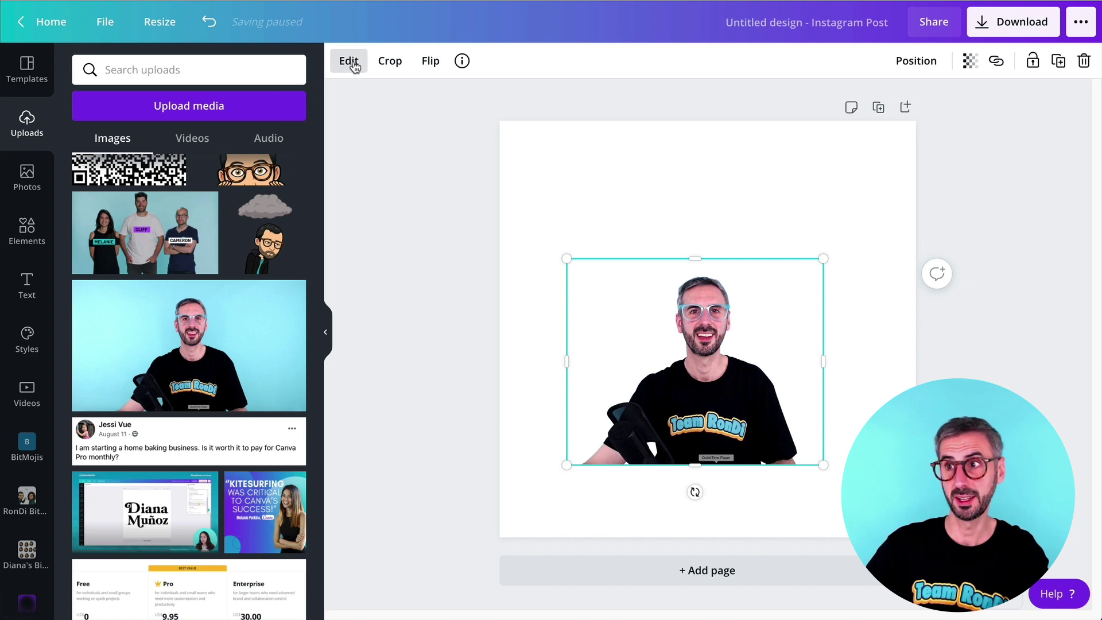
pyautogui.click(741, 187)
pyautogui.moveTo(712, 356); pyautogui.dragTo(724, 428)
pyautogui.moveTo(835, 330); pyautogui.dragTo(884, 278)
pyautogui.moveTo(735, 453); pyautogui.dragTo(715, 453)
pyautogui.click(635, 197)
pyautogui.click(697, 375)
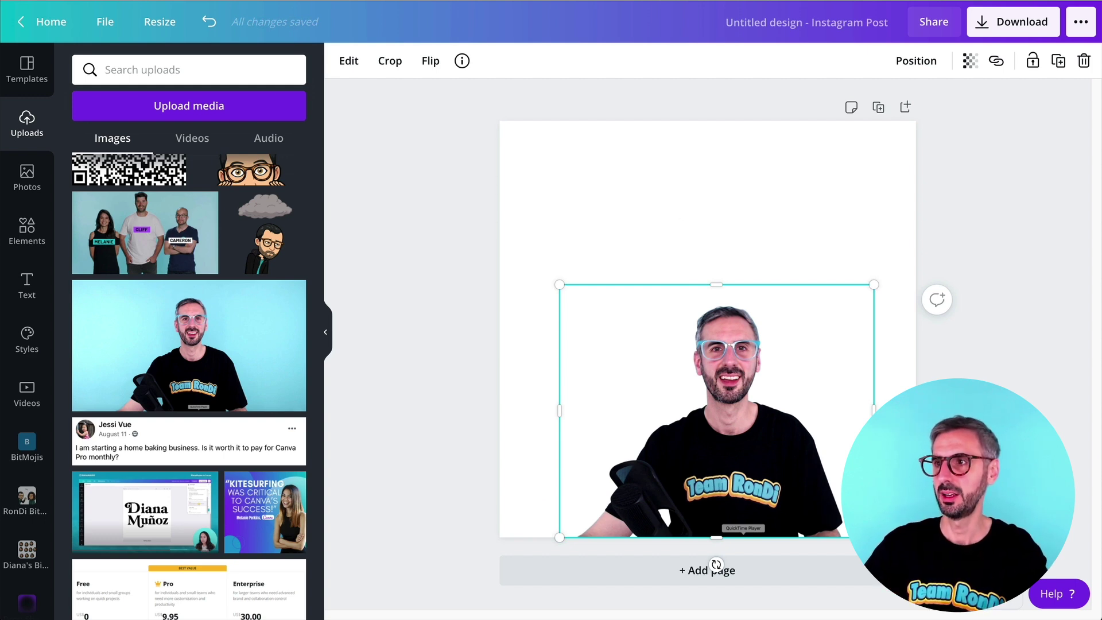
# - Add the Shadows app from the 'You may also like' effects and connect it
pyautogui.click(344, 65)
pyautogui.scroll(-5, 179, 375)
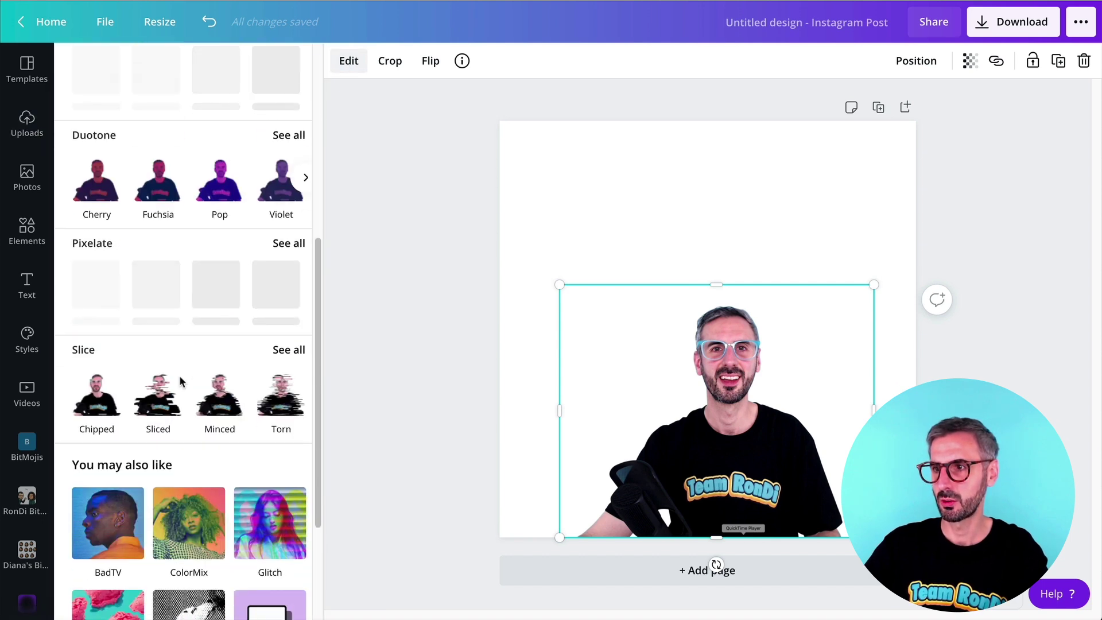
pyautogui.scroll(-3, 179, 375)
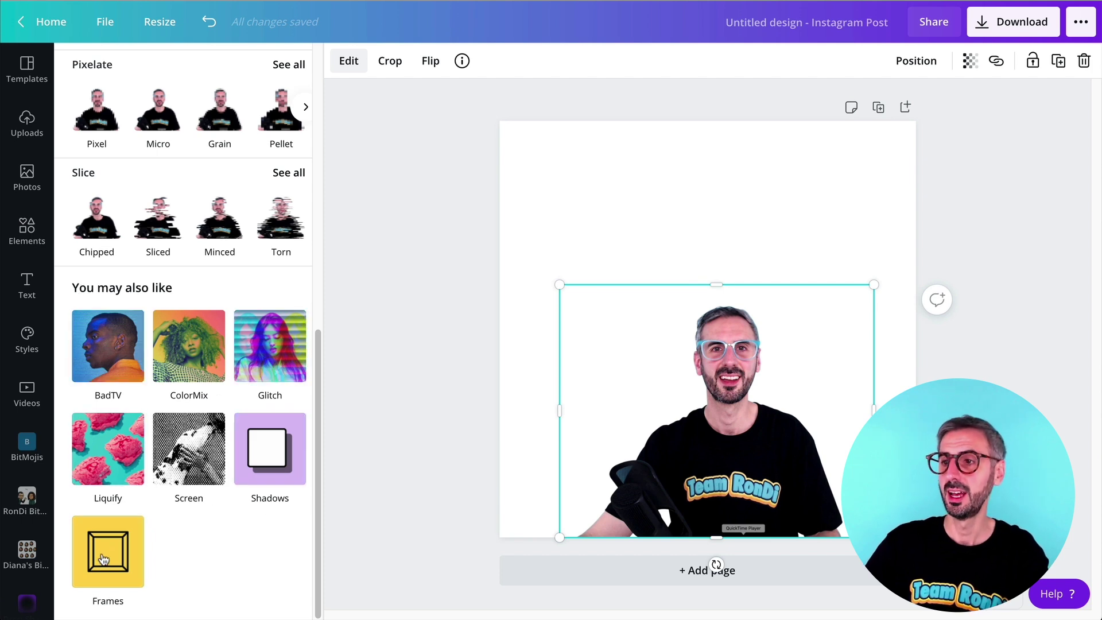
pyautogui.click(269, 447)
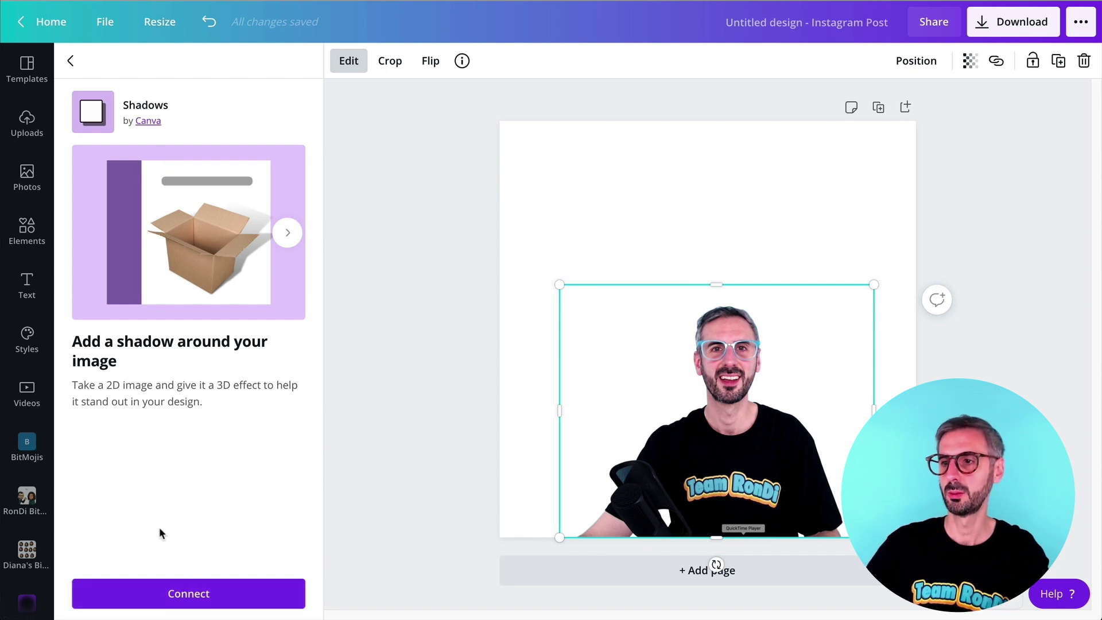
pyautogui.click(182, 597)
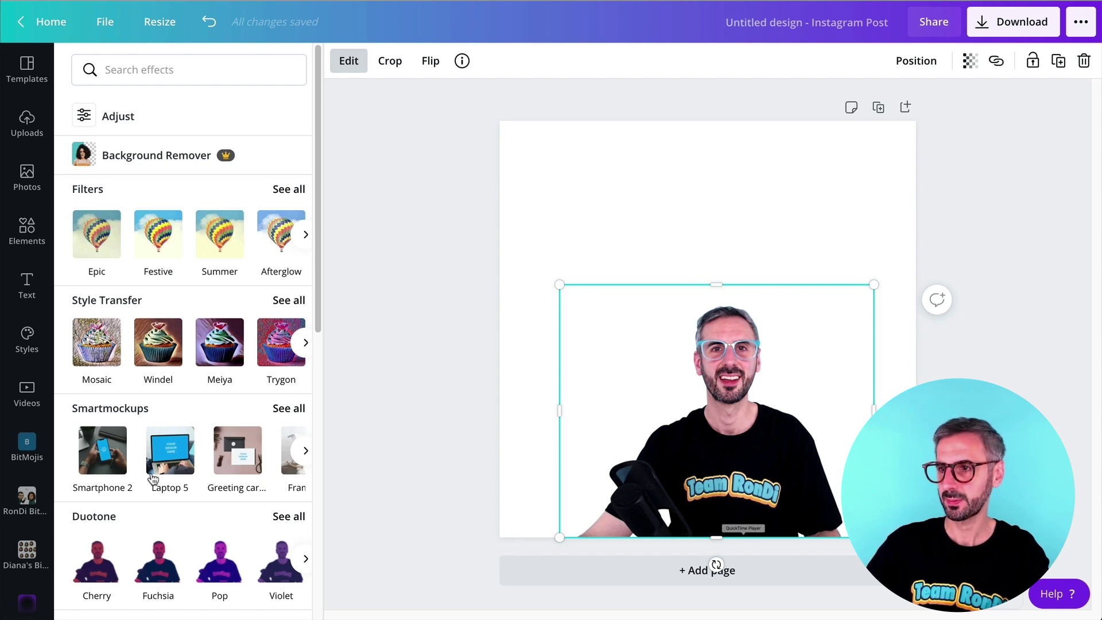
# - Show all Shadows styles for the presenter: Glow, Drop, Angle, Curved, Page Lift and Backdrop
pyautogui.scroll(-10, 153, 476)
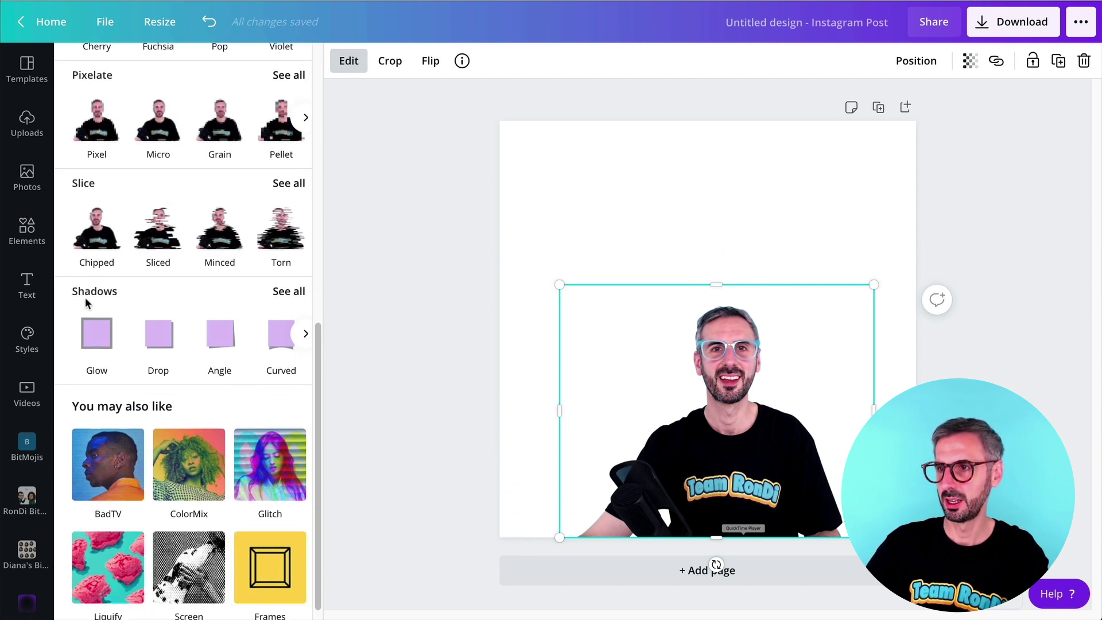
pyautogui.scroll(-1, 89, 302)
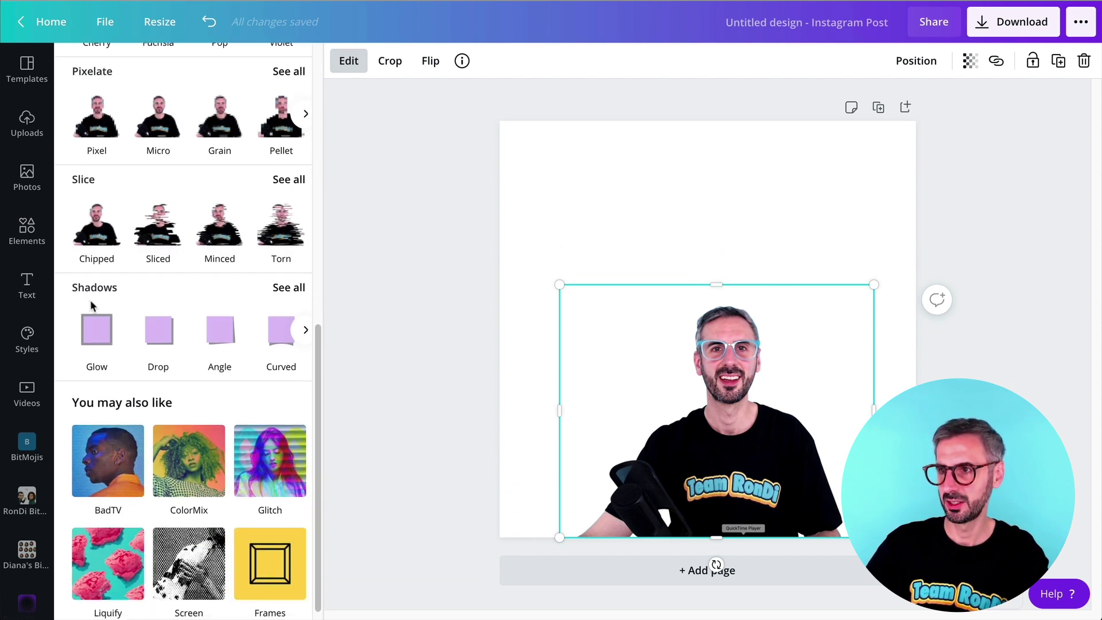
pyautogui.click(303, 329)
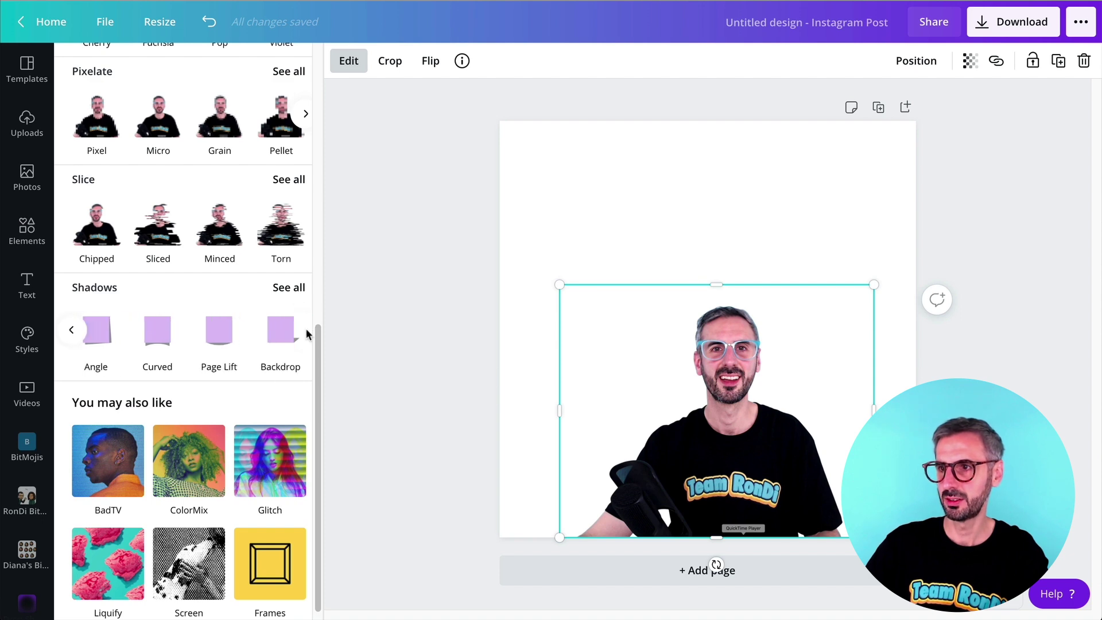
pyautogui.click(70, 331)
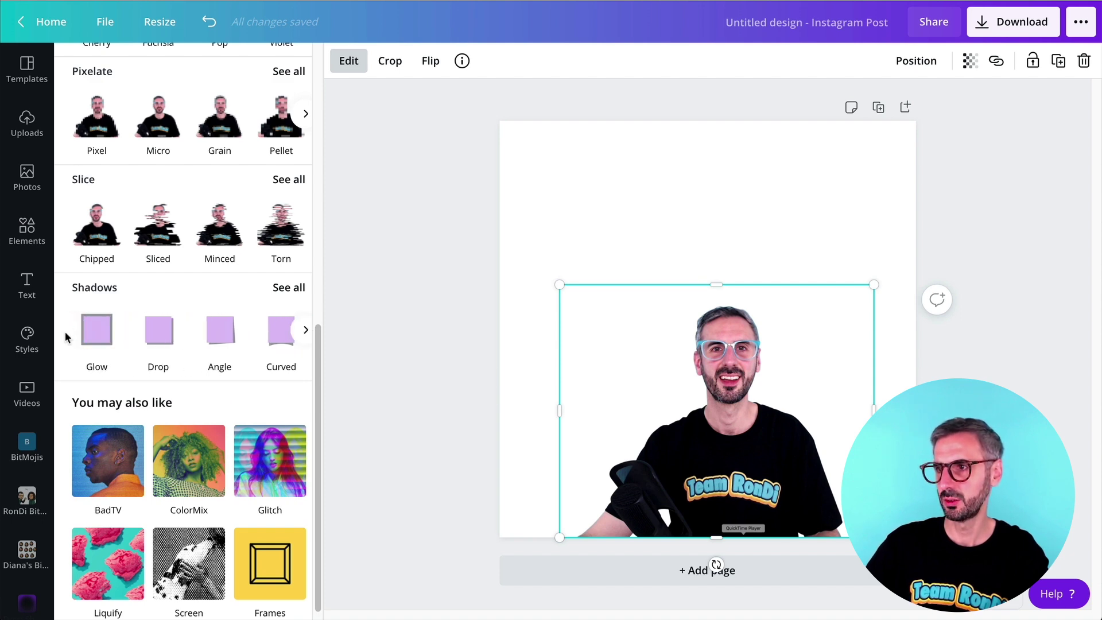
pyautogui.click(304, 330)
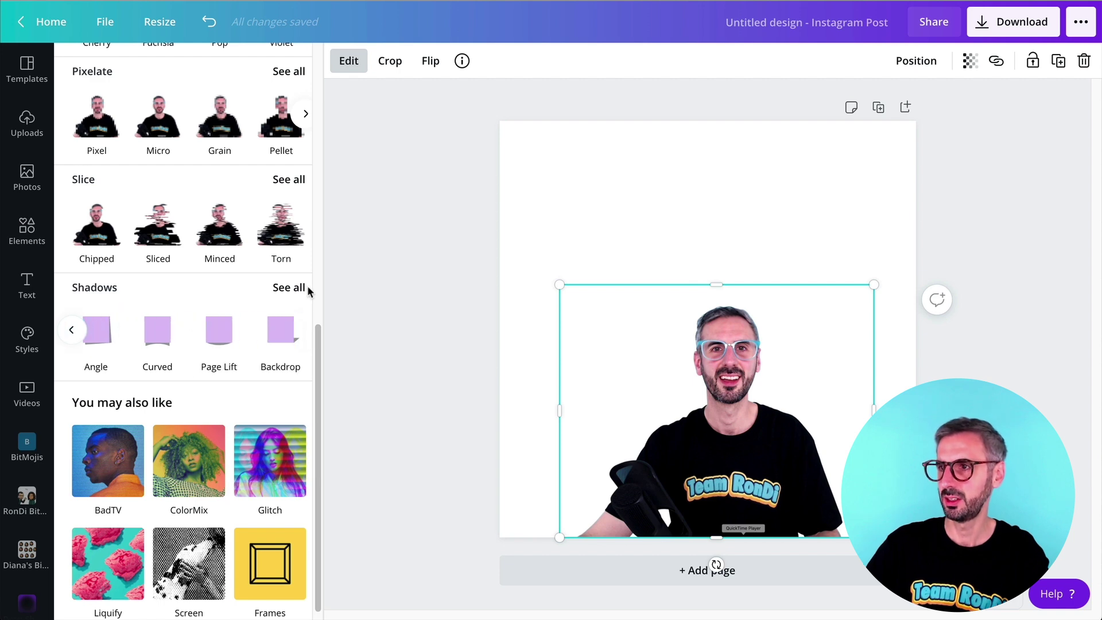
pyautogui.click(286, 288)
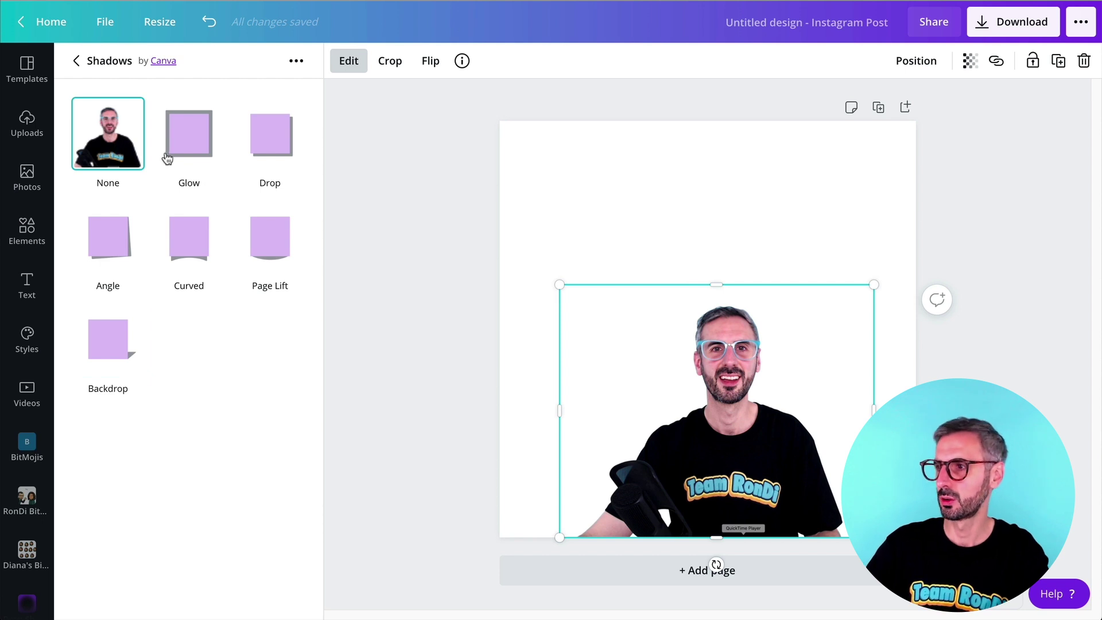
# - Apply the Glow shadow to the cut-out presenter, giving it a soft white outline
pyautogui.click(189, 147)
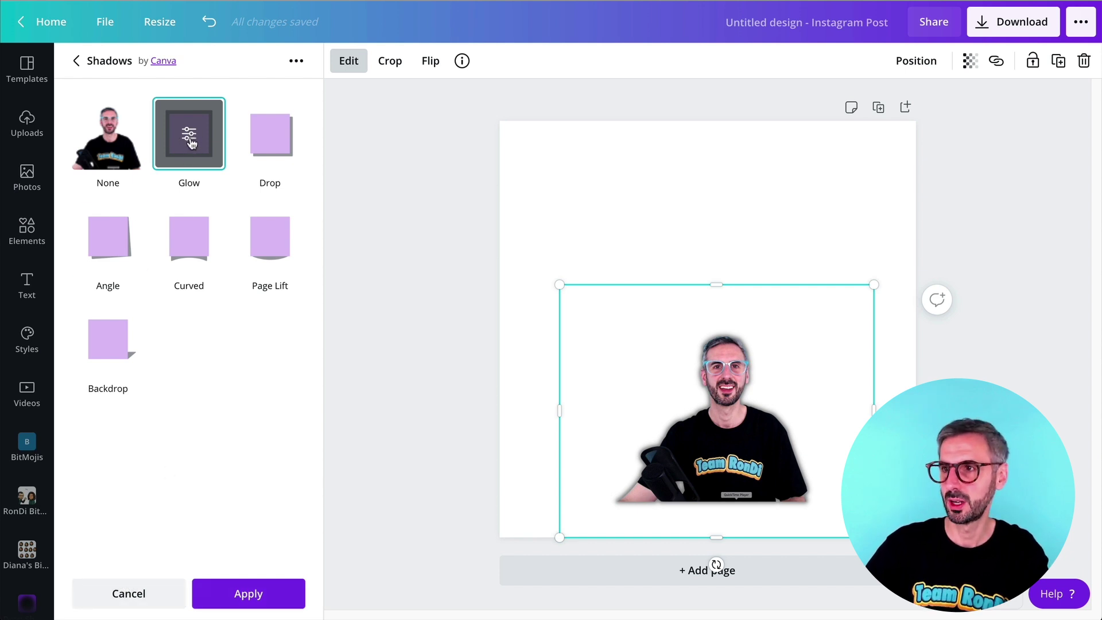
# - Set the Glow shadow to size 7, transparency 38 and blur 10
pyautogui.click(189, 138)
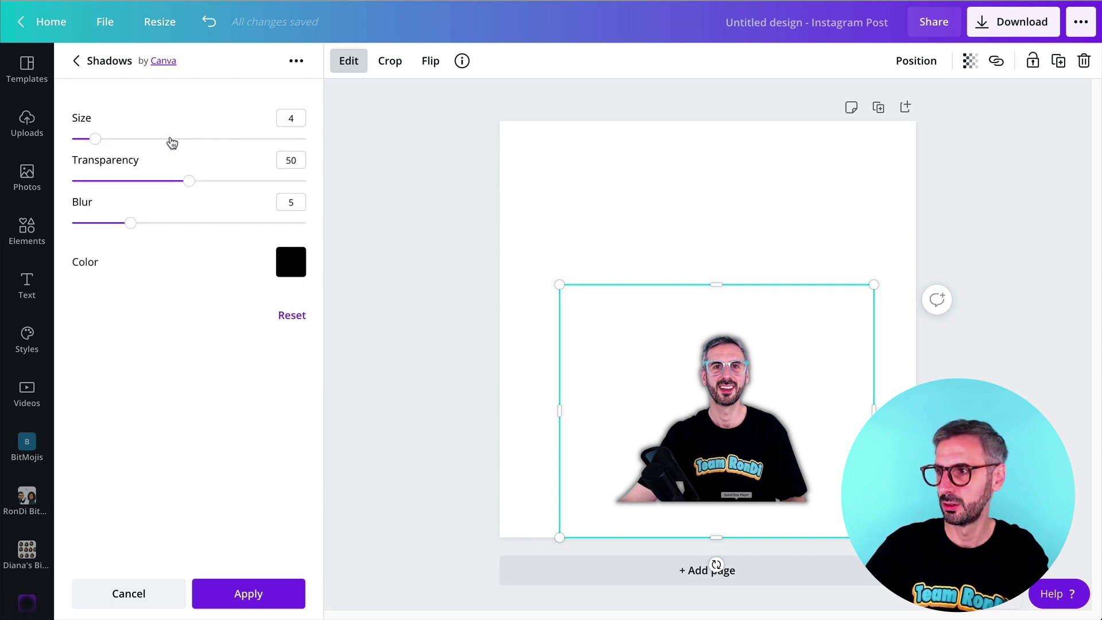
pyautogui.moveTo(99, 146); pyautogui.dragTo(111, 167)
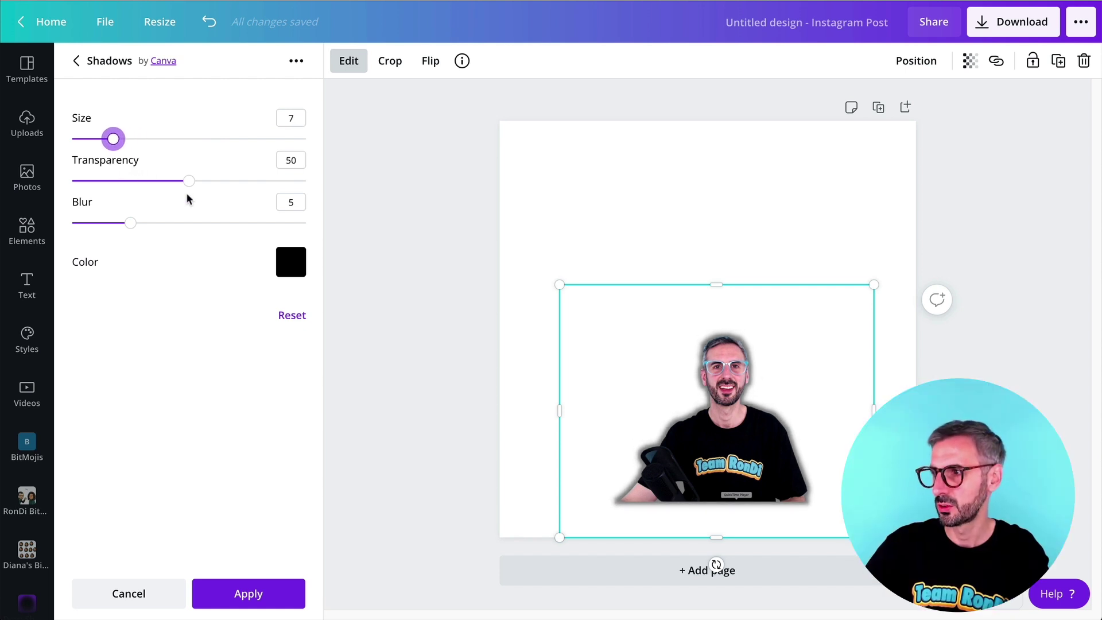
pyautogui.moveTo(188, 181)
pyautogui.mouseDown()
pyautogui.moveTo(239, 182)
pyautogui.moveTo(129, 182)
pyautogui.moveTo(197, 188)
pyautogui.mouseUp()
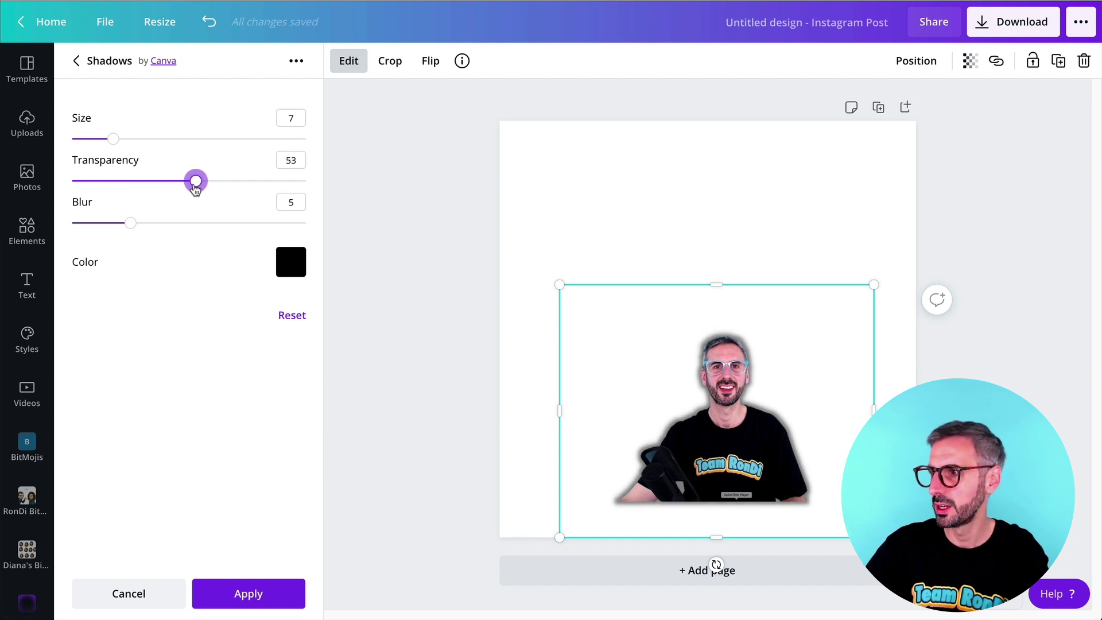
pyautogui.moveTo(131, 223); pyautogui.dragTo(153, 224)
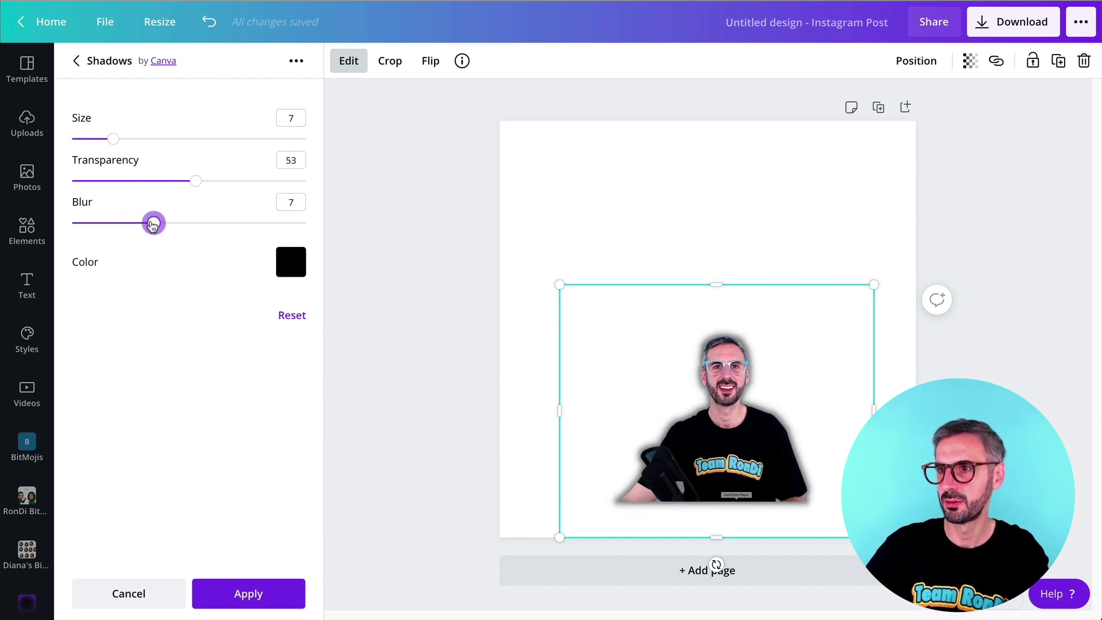
# - Make the glow magenta #FF00B8 and enlarge the cutout photo across the lower page
pyautogui.click(278, 263)
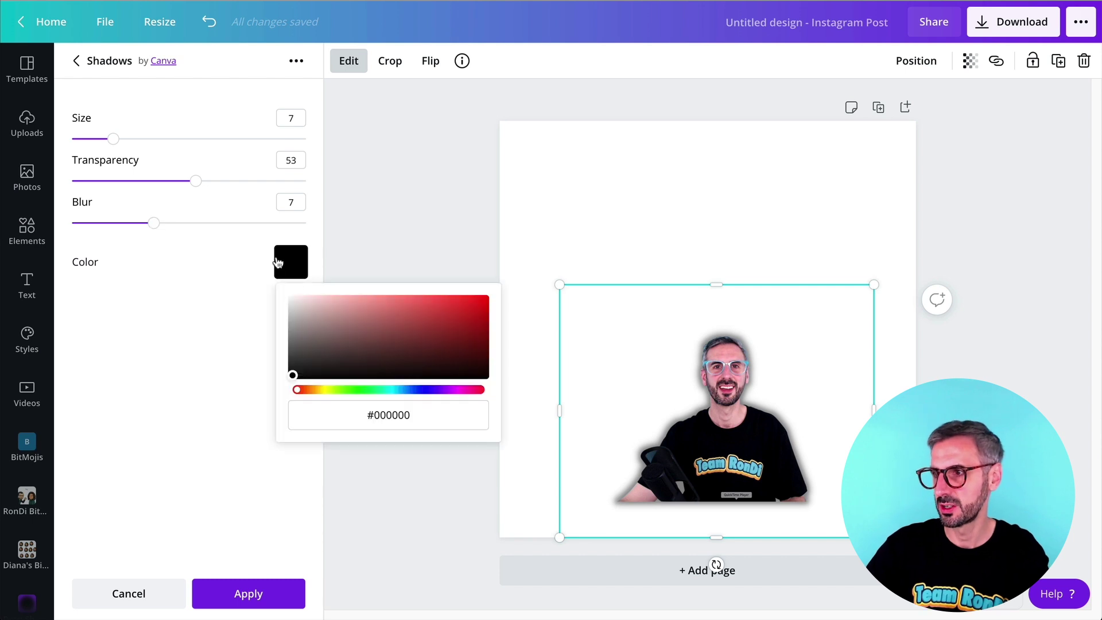
pyautogui.moveTo(405, 387); pyautogui.dragTo(464, 389)
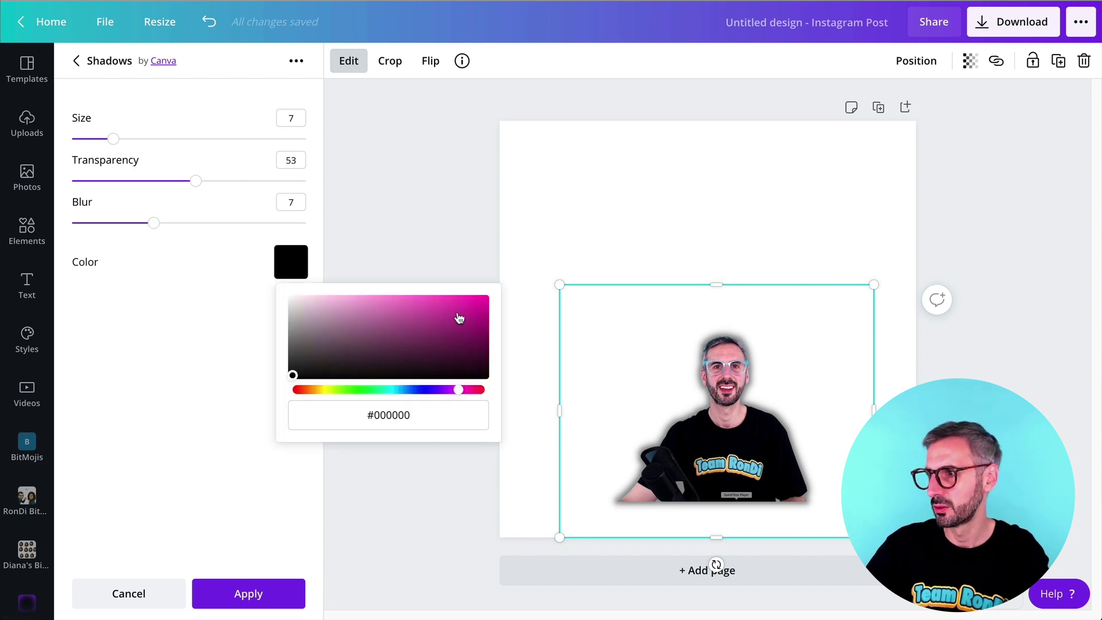
pyautogui.moveTo(459, 312); pyautogui.dragTo(411, 172)
pyautogui.moveTo(626, 393); pyautogui.dragTo(705, 452)
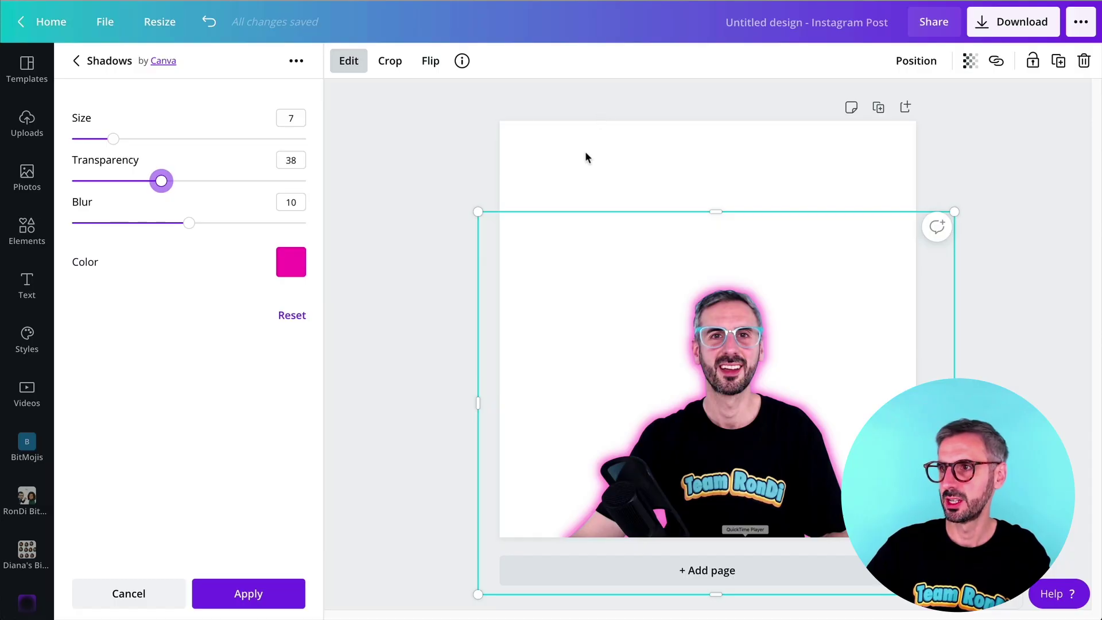
# - Change the page background, trying yellow and black before settling on dark slate
pyautogui.click(585, 154)
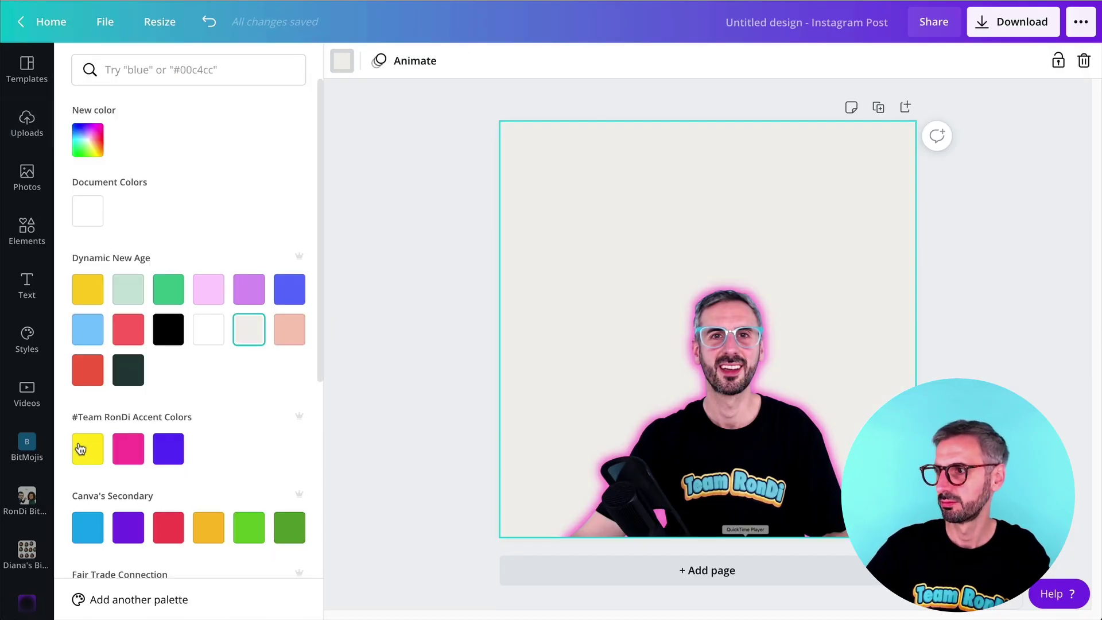
pyautogui.click(80, 448)
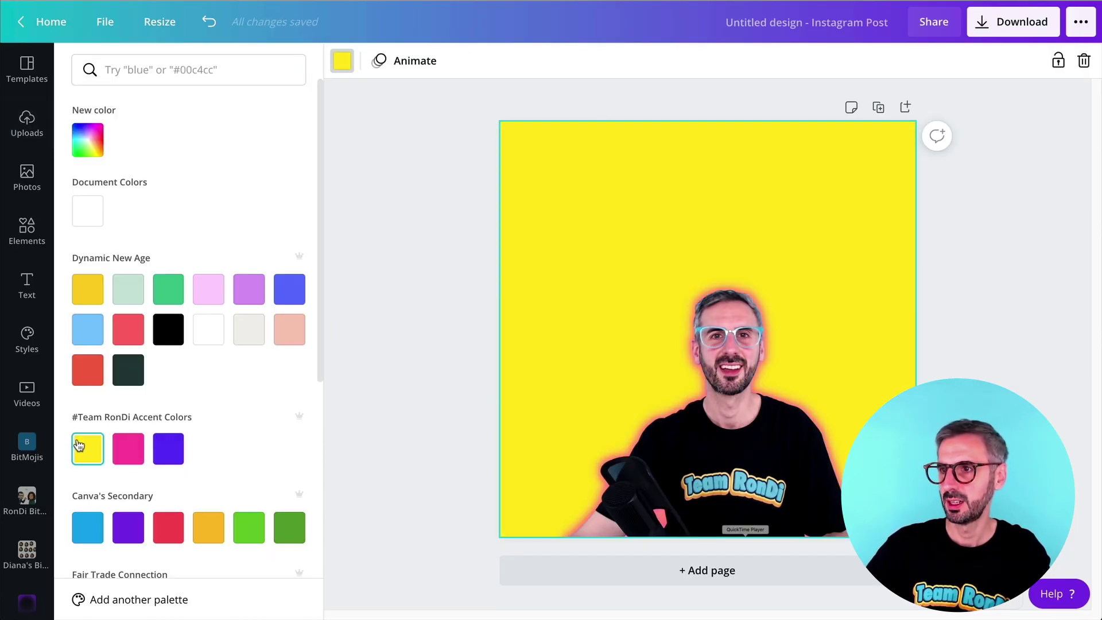
pyautogui.click(167, 333)
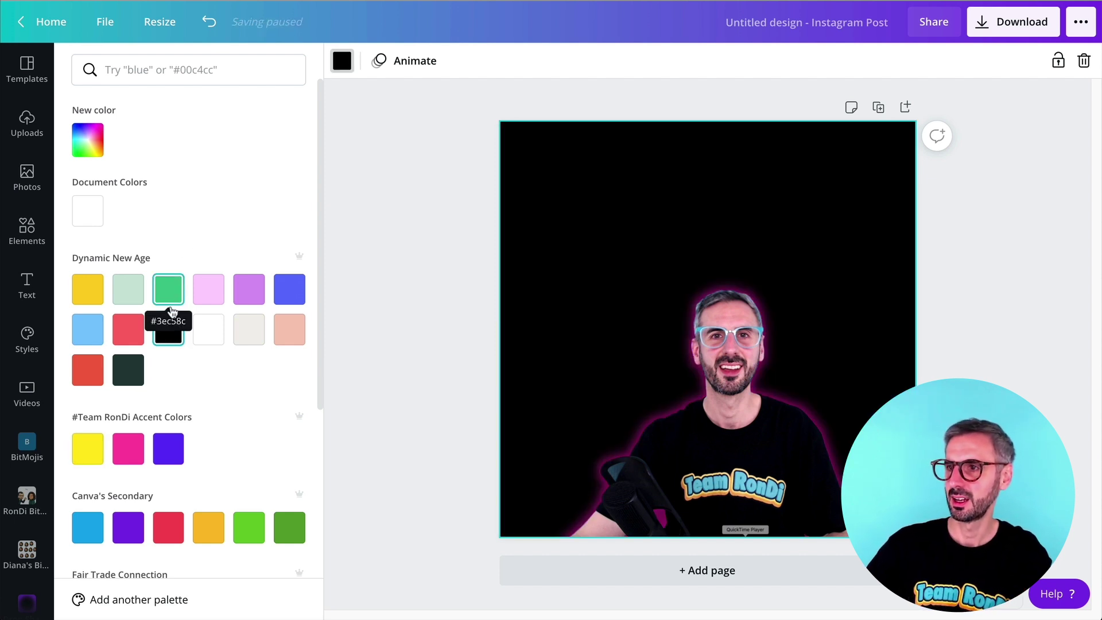
pyautogui.click(123, 382)
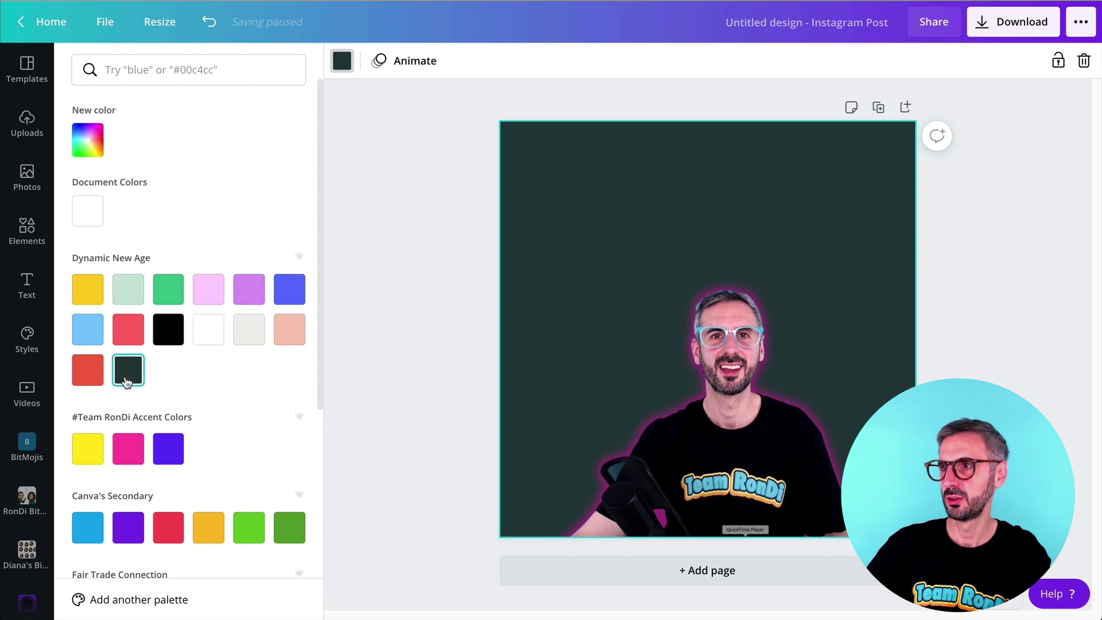
pyautogui.click(697, 344)
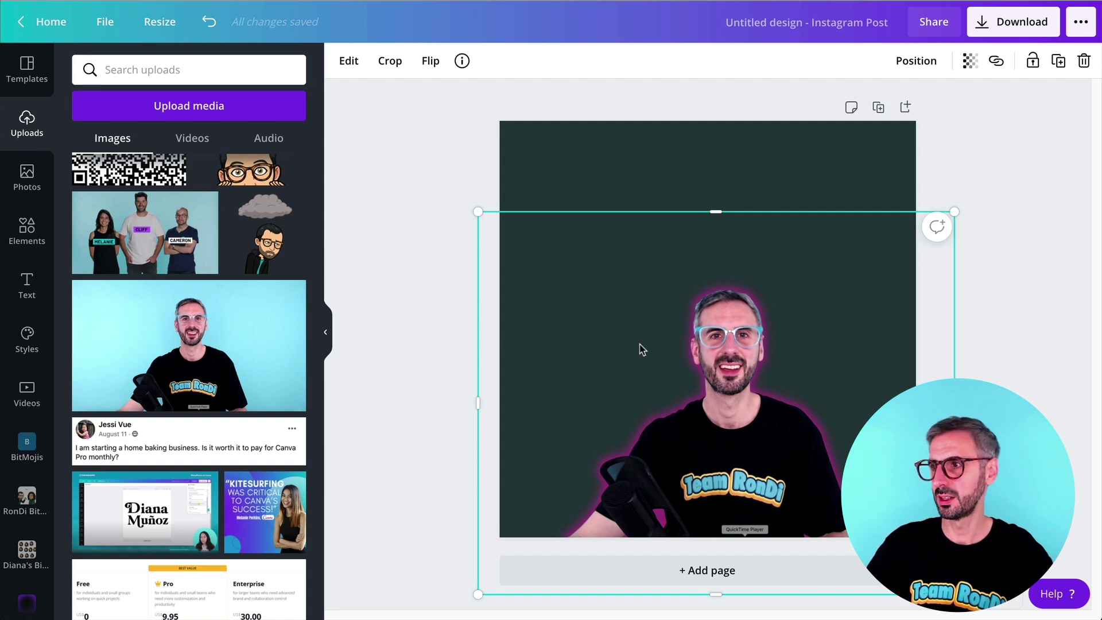
# - Reapply the Glow shadow to the cutout photo and reduce its size to 0
pyautogui.click(346, 61)
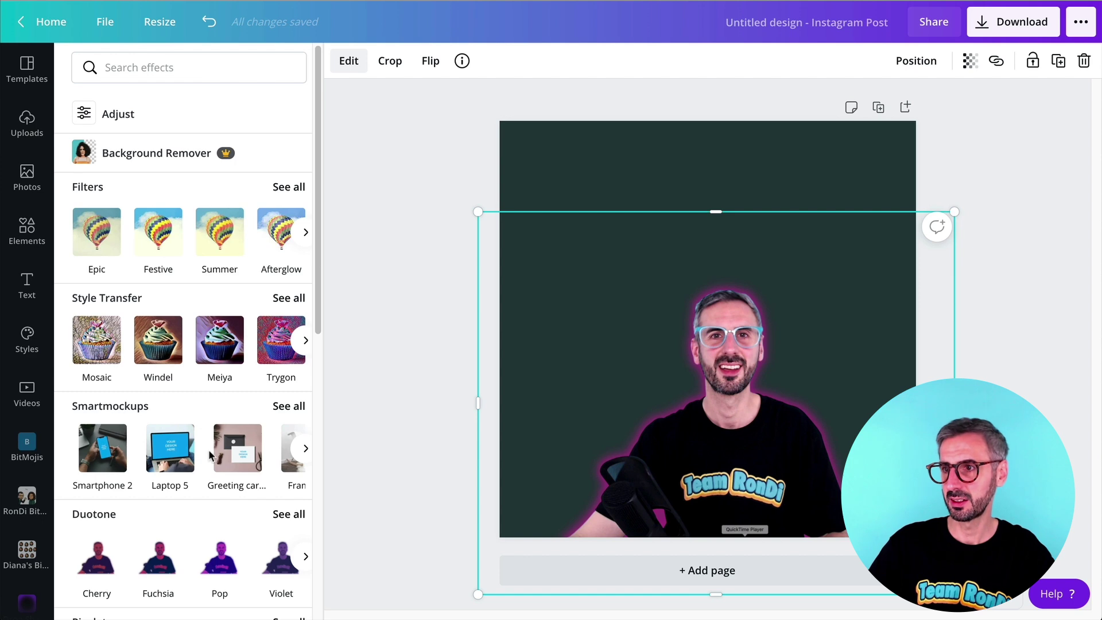
pyautogui.scroll(-4, 209, 456)
pyautogui.scroll(-3, 209, 456)
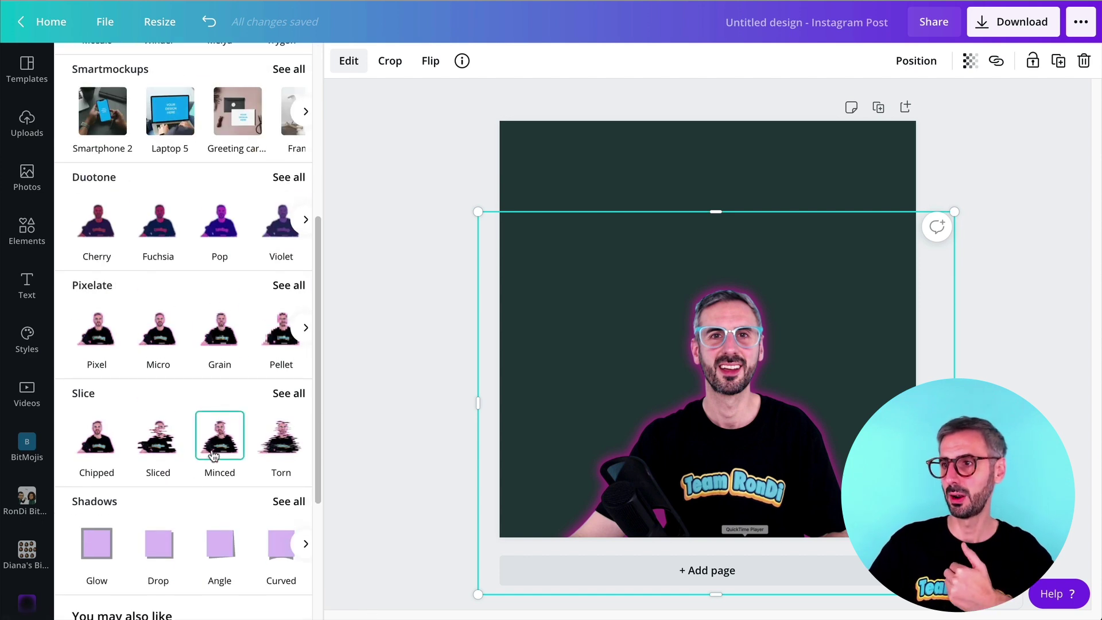
pyautogui.scroll(-2, 209, 458)
pyautogui.click(289, 414)
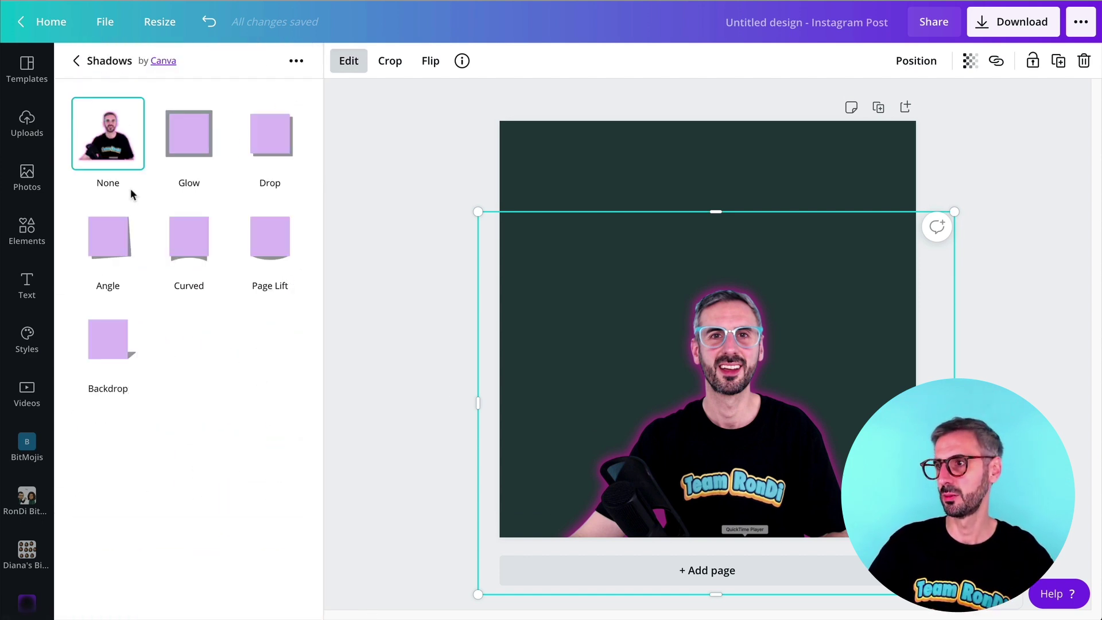
pyautogui.click(202, 147)
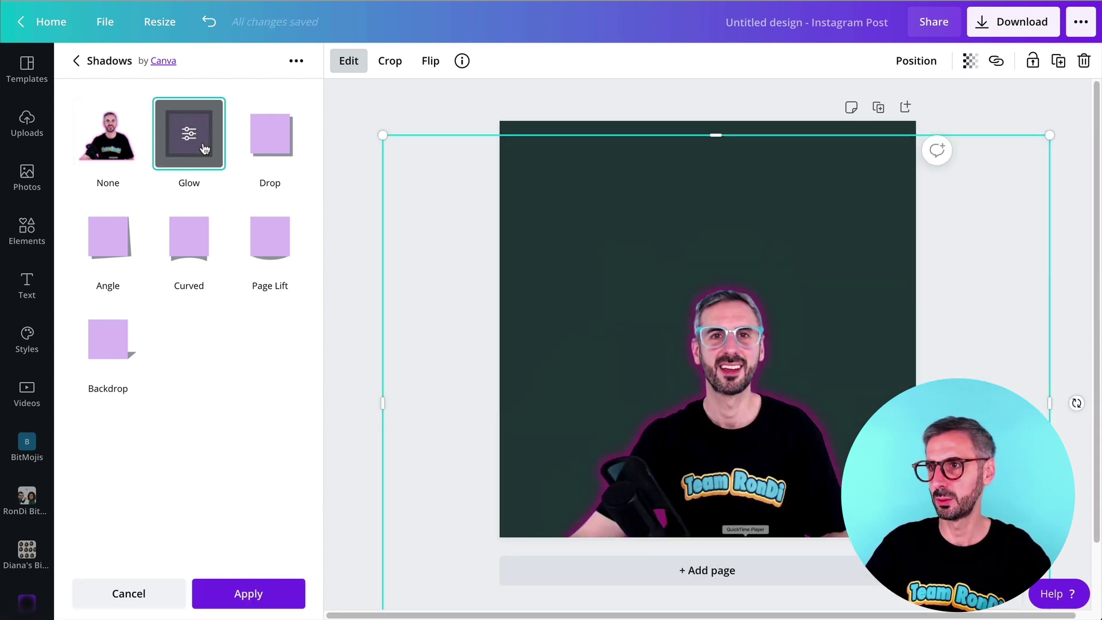
pyautogui.click(202, 148)
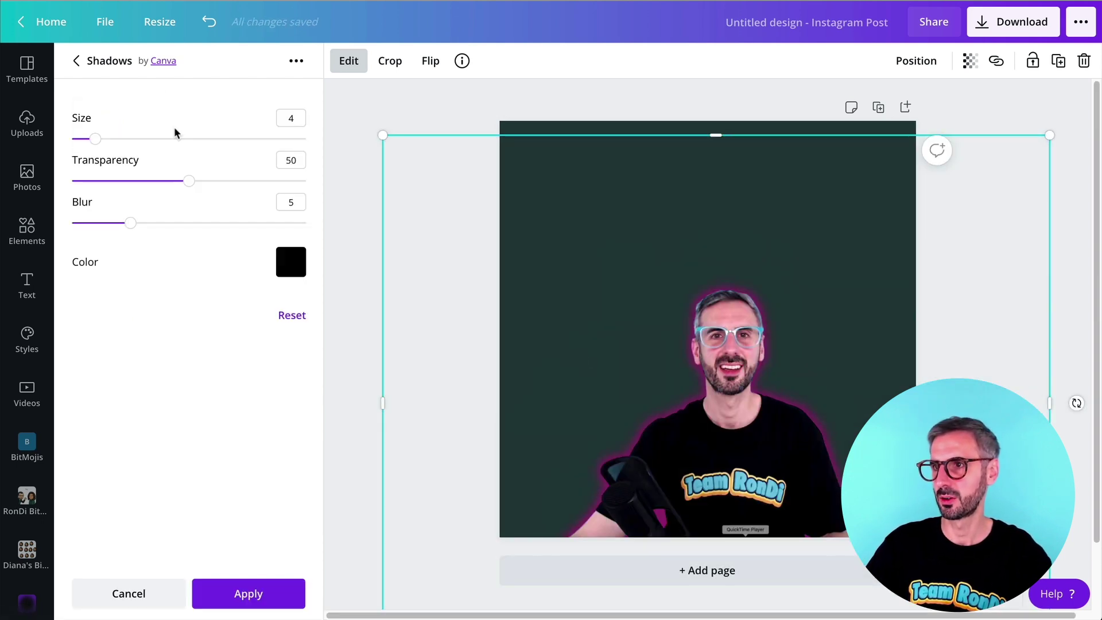
pyautogui.moveTo(95, 140); pyautogui.dragTo(5, 166)
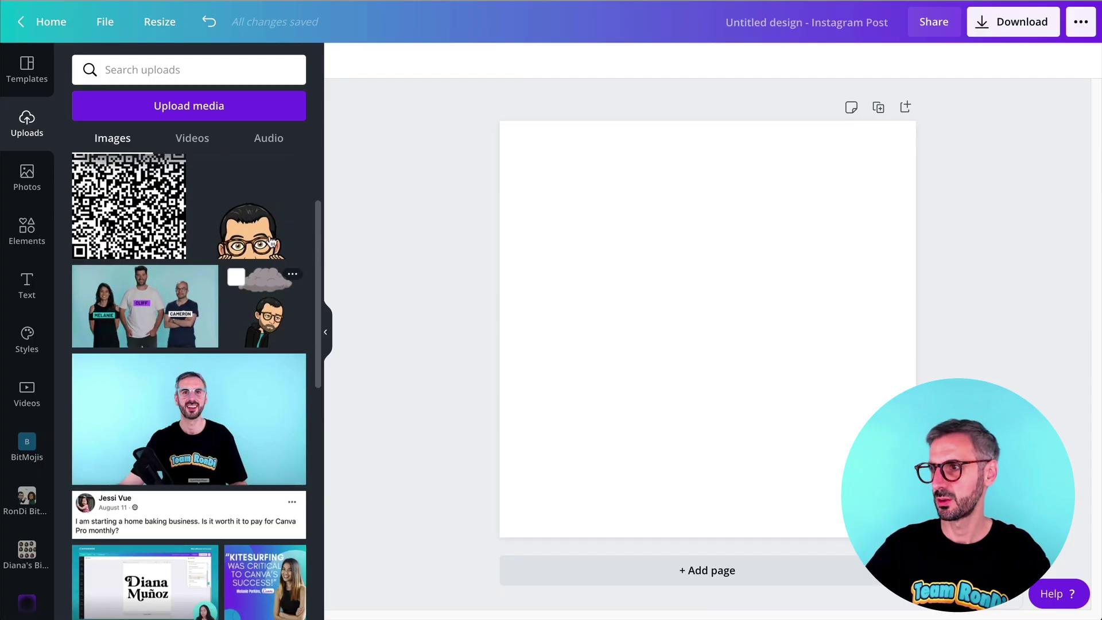
# - Add the peeking Bitmoji from Uploads, crop off its top, and rest it on the bottom edge
pyautogui.scroll(-1, 272, 240)
pyautogui.click(270, 224)
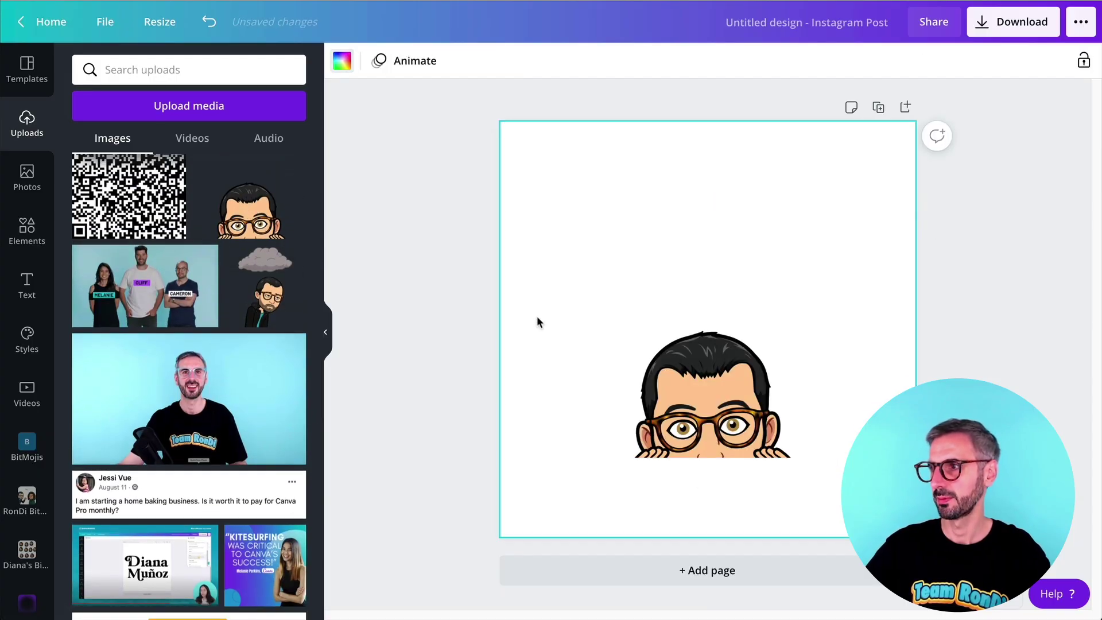
pyautogui.click(584, 332)
pyautogui.moveTo(716, 201); pyautogui.dragTo(716, 310)
pyautogui.click(707, 228)
pyautogui.moveTo(711, 374); pyautogui.dragTo(705, 453)
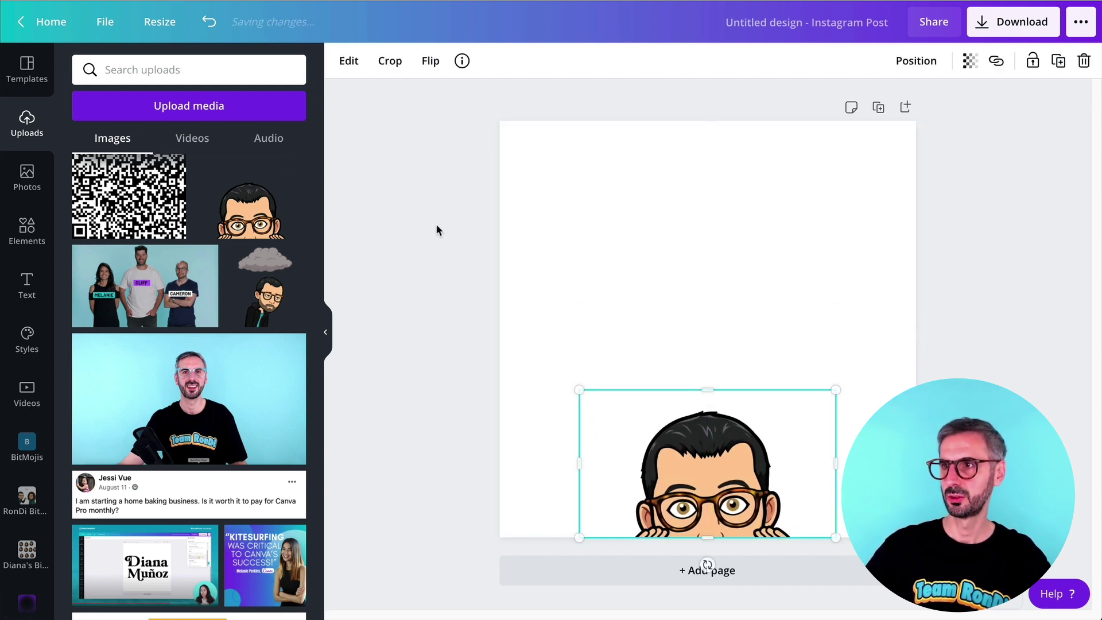
# - Apply the Drop shadow to the peeking Bitmoji
pyautogui.click(348, 61)
pyautogui.scroll(-2, 146, 481)
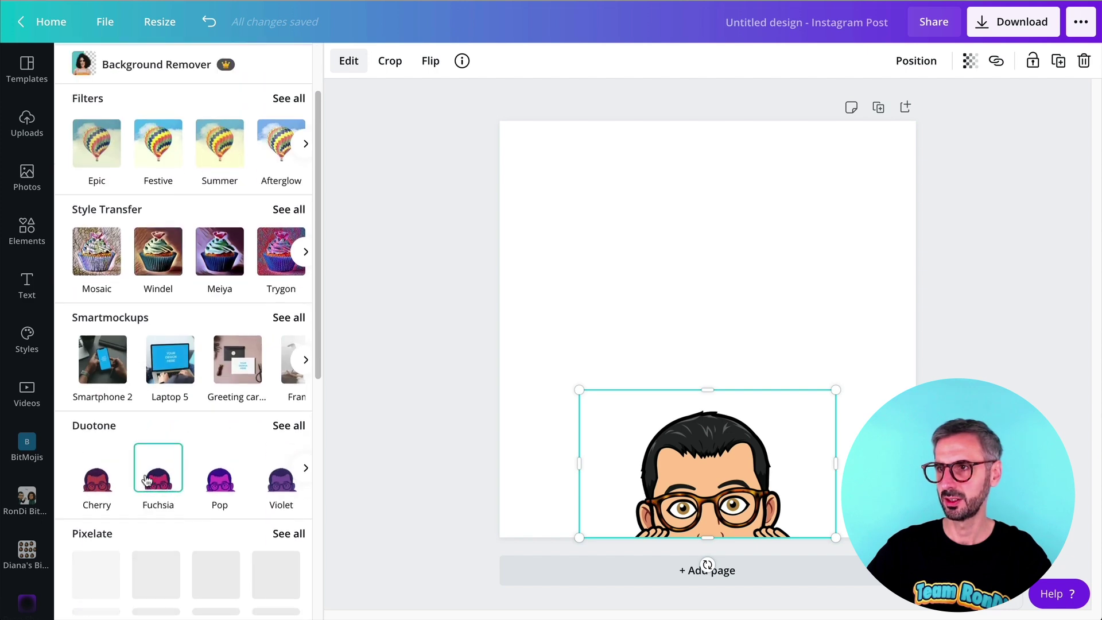
pyautogui.scroll(-3, 146, 481)
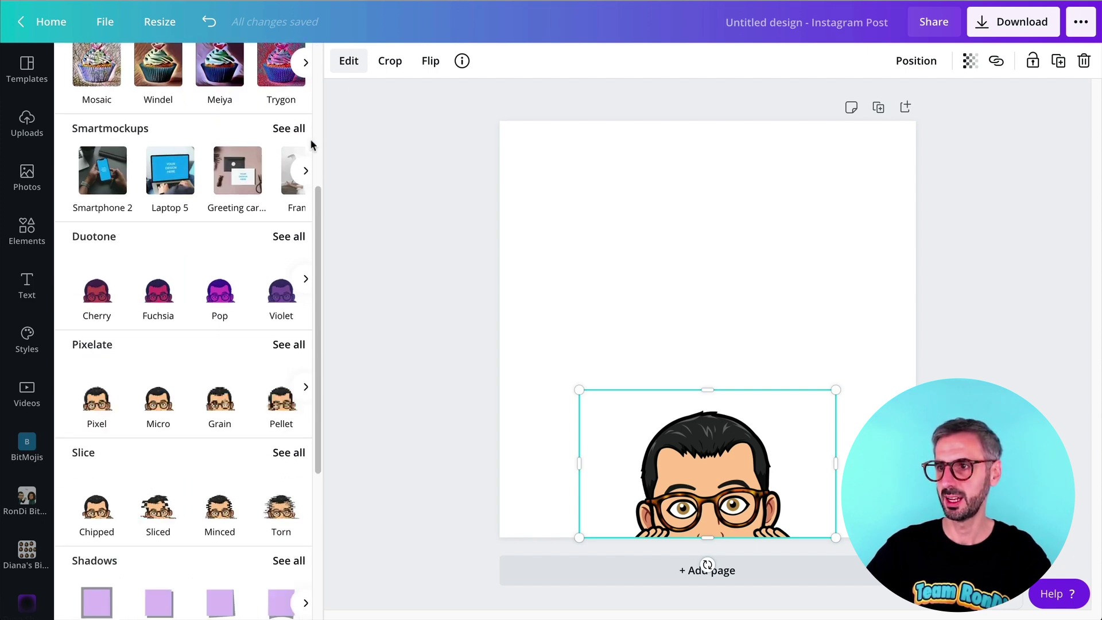
pyautogui.scroll(-2, 117, 424)
pyautogui.click(275, 428)
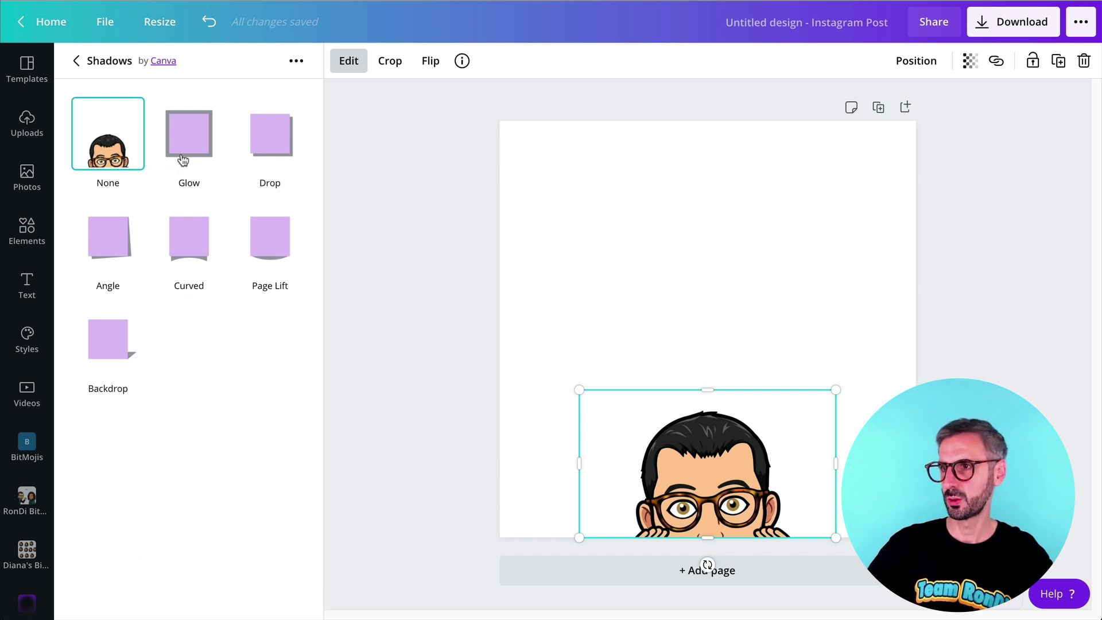
pyautogui.click(269, 149)
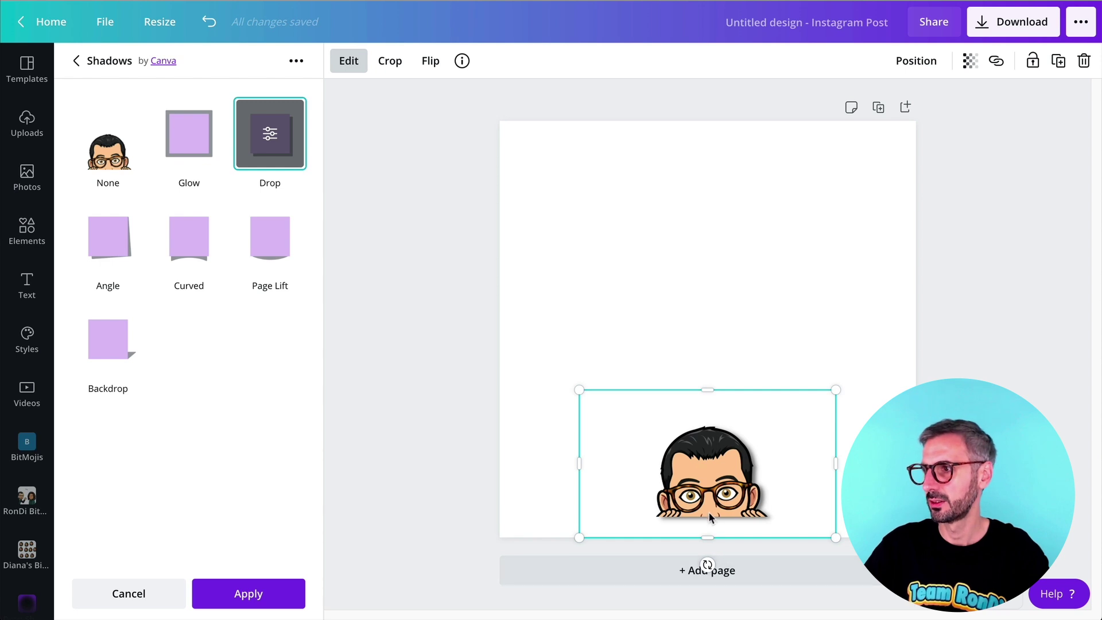
# - Move the Bitmoji up toward the page's middle and enlarge it
pyautogui.moveTo(709, 515); pyautogui.dragTo(684, 349)
pyautogui.moveTo(809, 369); pyautogui.dragTo(1010, 486)
pyautogui.moveTo(914, 398); pyautogui.dragTo(814, 422)
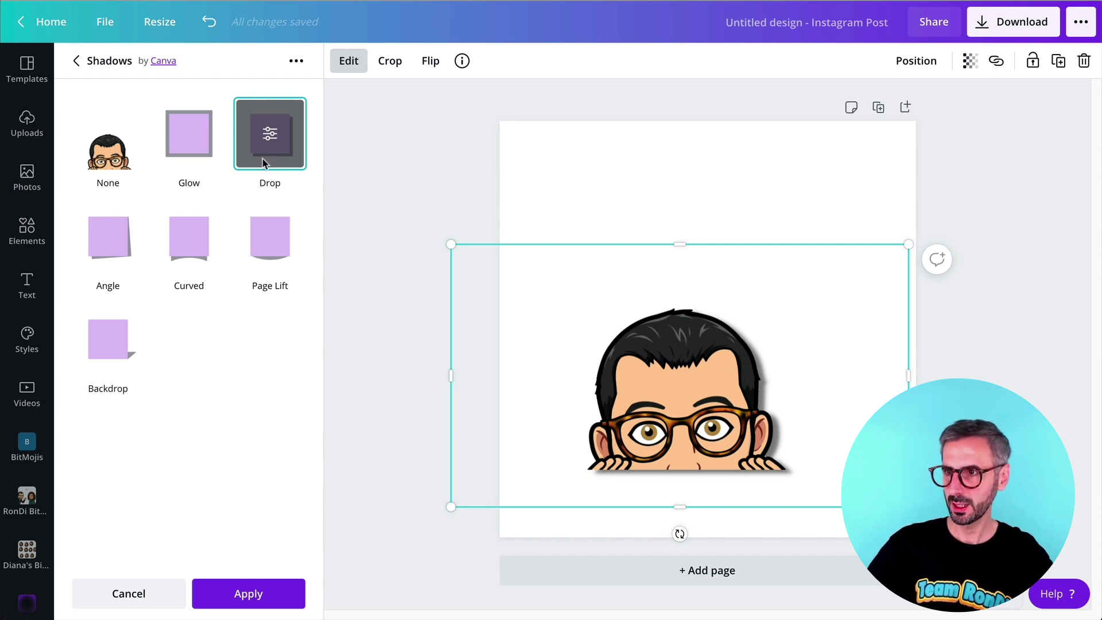
# - Experiment with Drop shadow angle, offset, transparency 76 and blur 10, then cancel the changes
pyautogui.click(270, 135)
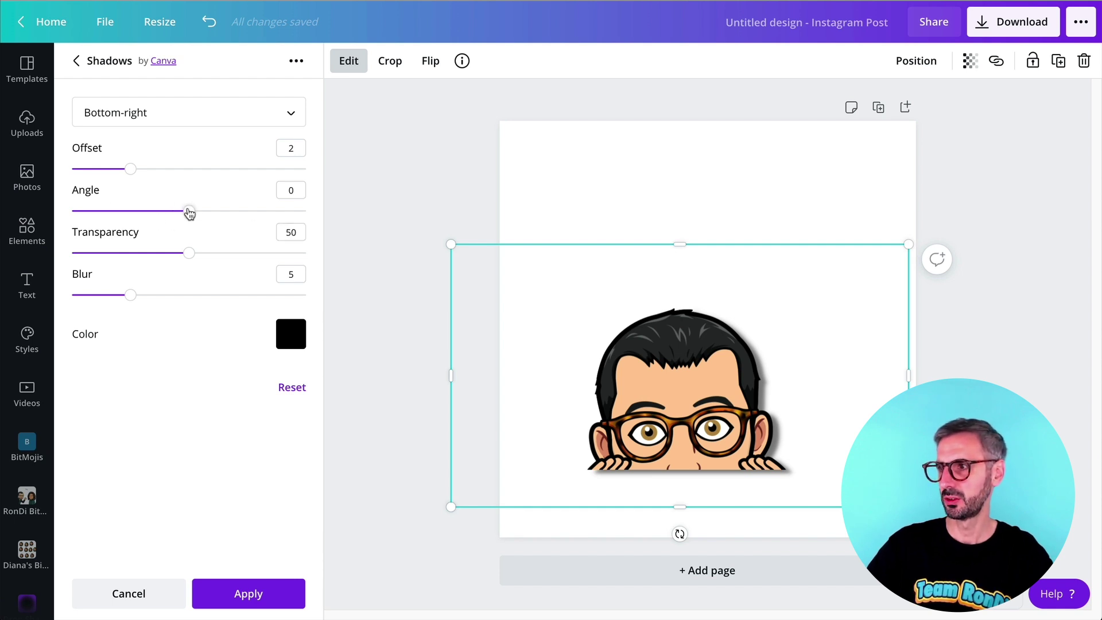
pyautogui.moveTo(190, 213); pyautogui.dragTo(277, 216)
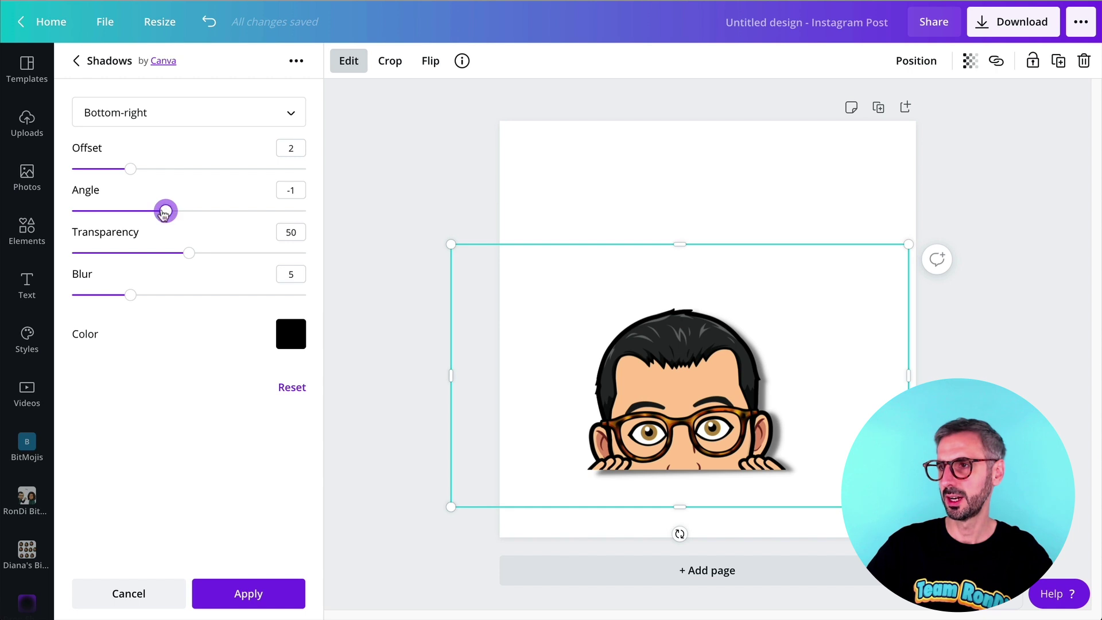
pyautogui.moveTo(148, 218); pyautogui.dragTo(184, 240)
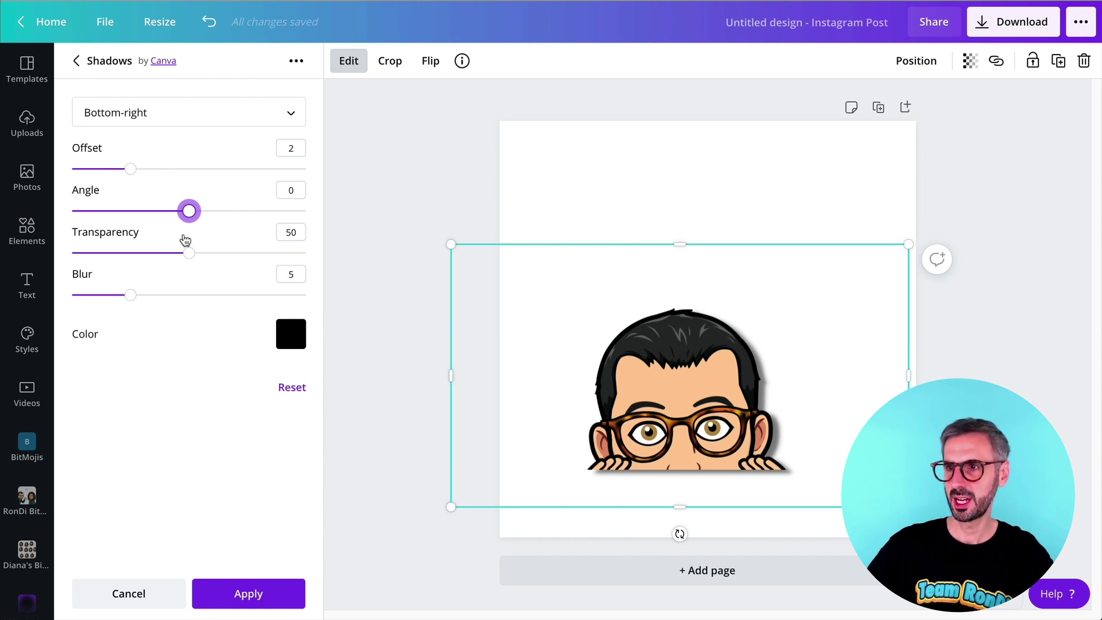
pyautogui.click(130, 169)
pyautogui.moveTo(130, 168); pyautogui.dragTo(172, 184)
pyautogui.moveTo(184, 256); pyautogui.dragTo(250, 254)
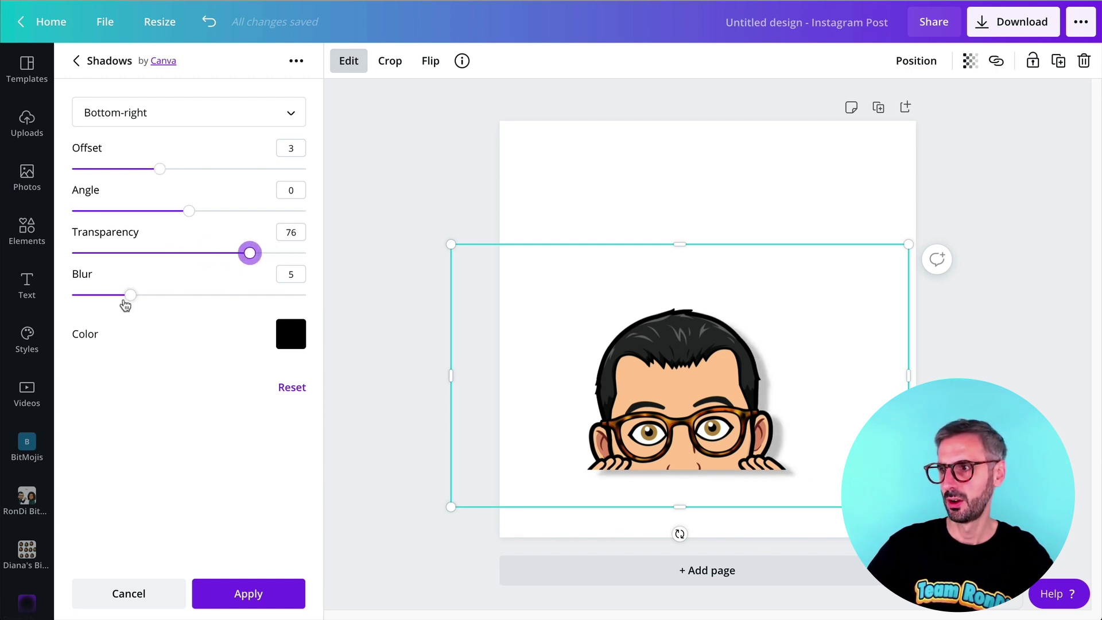
pyautogui.moveTo(131, 295); pyautogui.dragTo(189, 296)
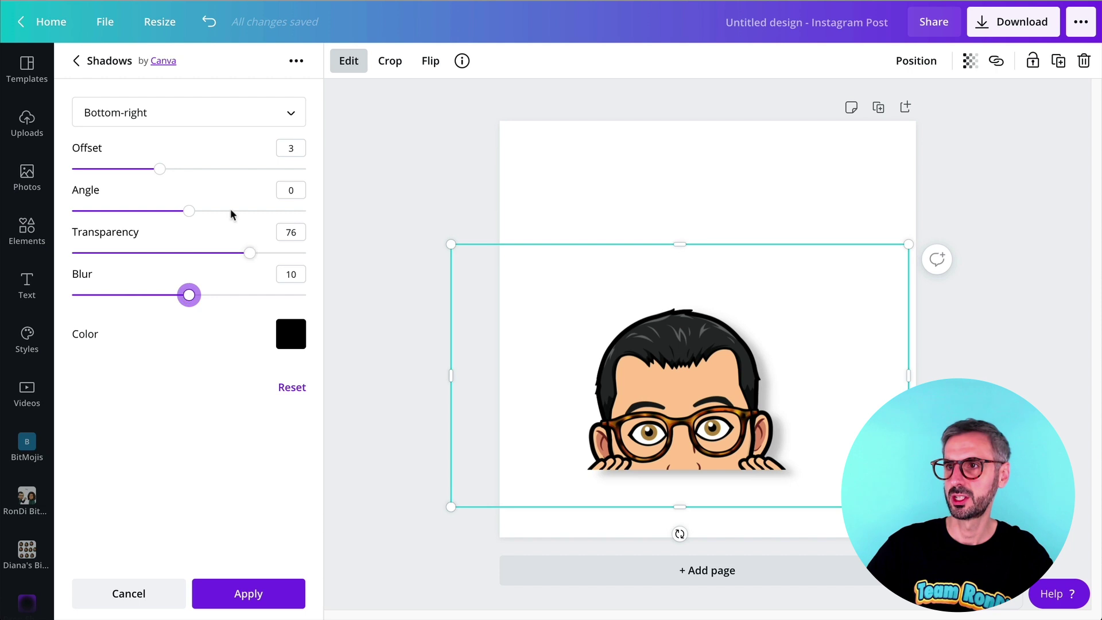
pyautogui.moveTo(189, 213)
pyautogui.mouseDown()
pyautogui.moveTo(234, 211)
pyautogui.moveTo(143, 211)
pyautogui.moveTo(188, 210)
pyautogui.mouseUp()
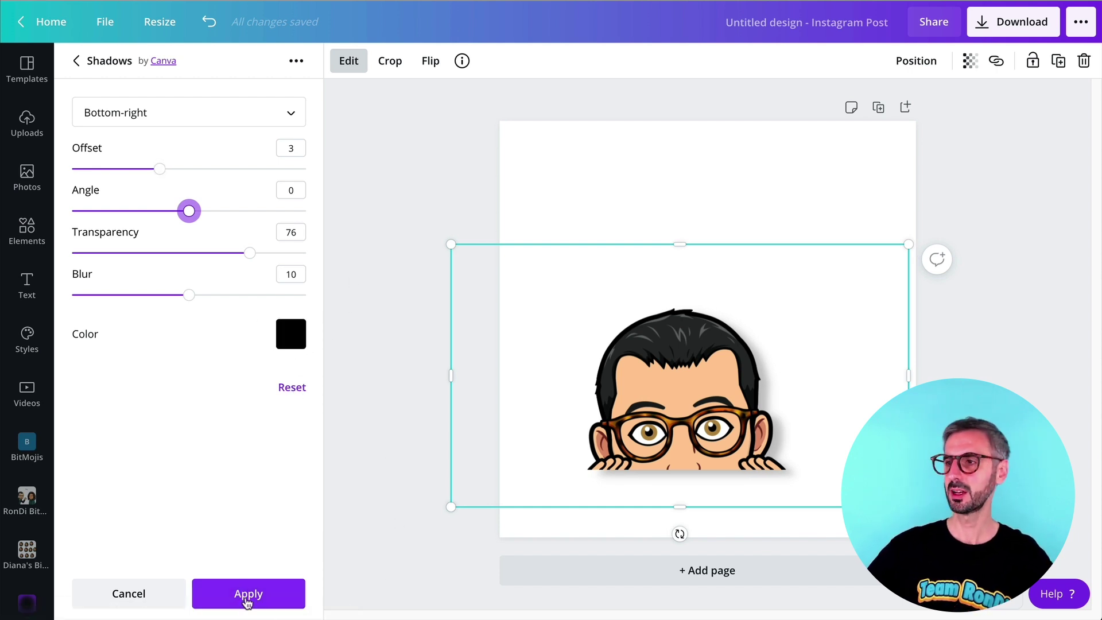
pyautogui.click(144, 596)
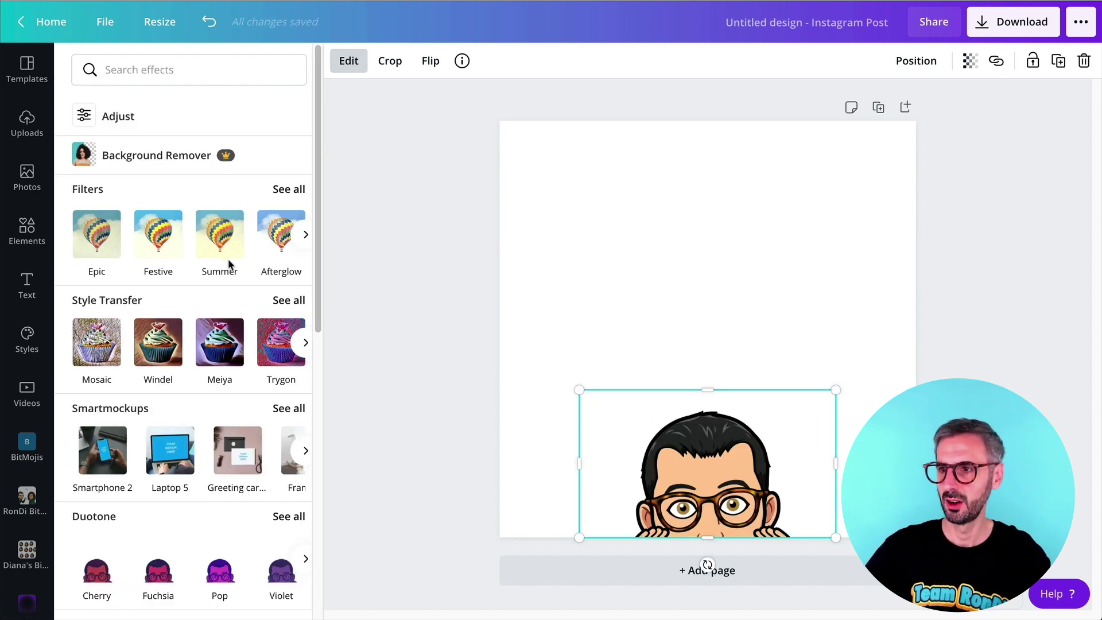
# - Enlarge the bitmoji and adjust the angle of its Angle shadow
pyautogui.scroll(-10, 197, 512)
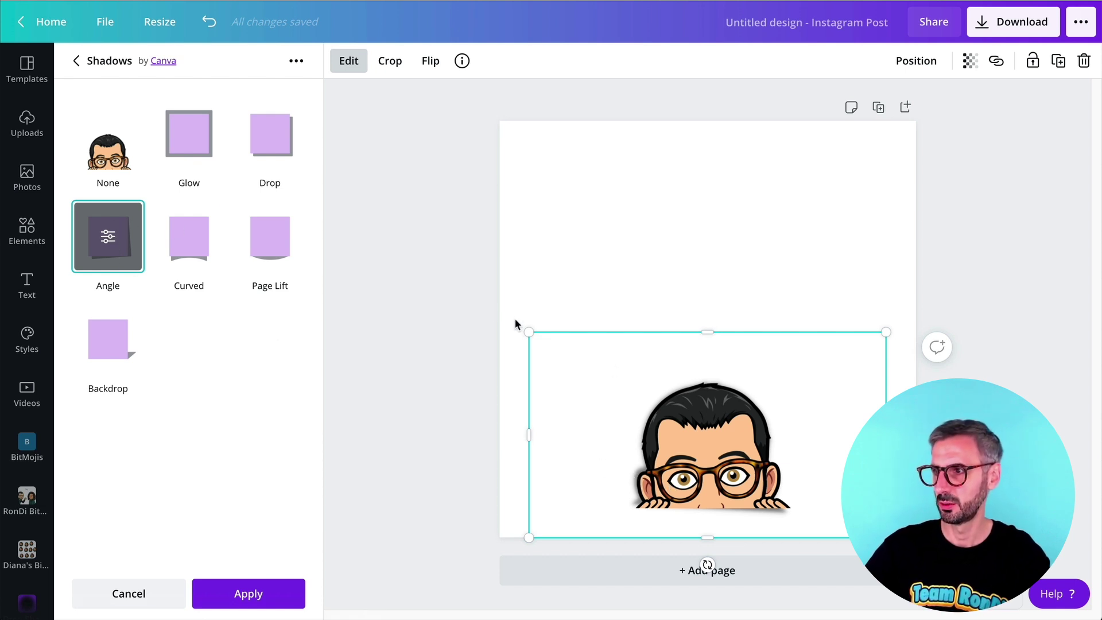
pyautogui.moveTo(467, 317); pyautogui.dragTo(330, 217)
pyautogui.moveTo(665, 412); pyautogui.dragTo(750, 382)
pyautogui.click(124, 236)
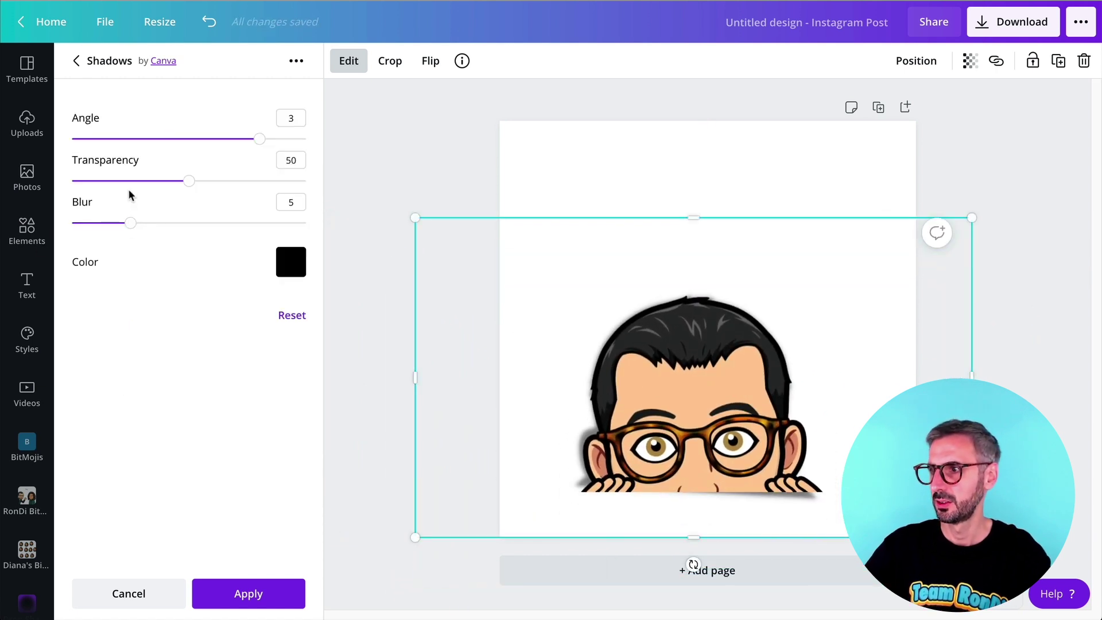
pyautogui.moveTo(261, 140); pyautogui.dragTo(243, 170)
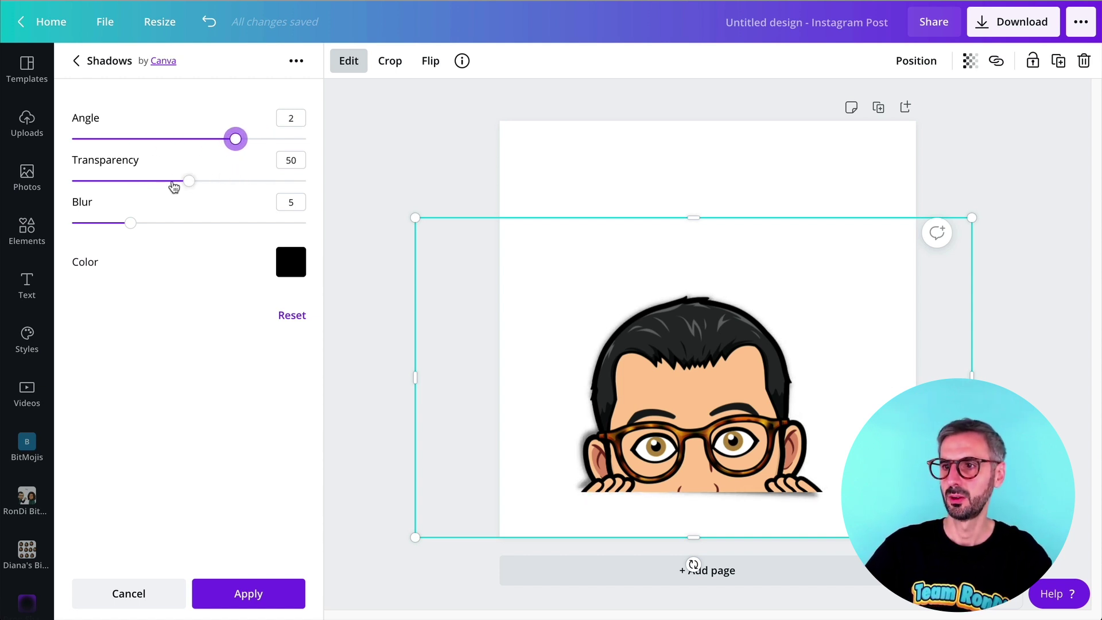
pyautogui.click(126, 598)
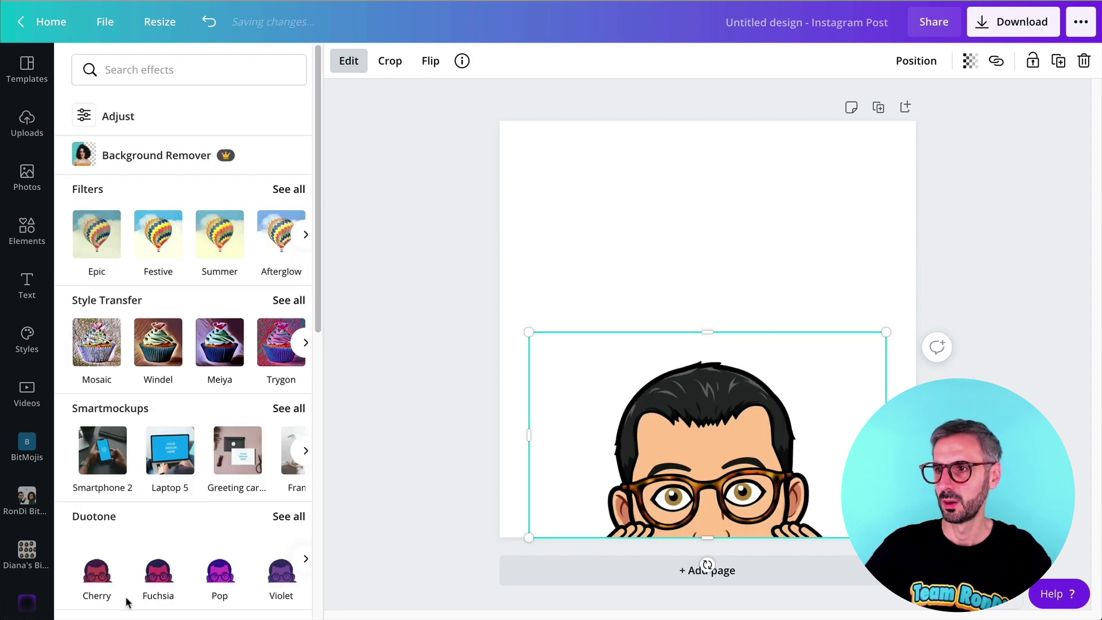
pyautogui.scroll(-5, 211, 473)
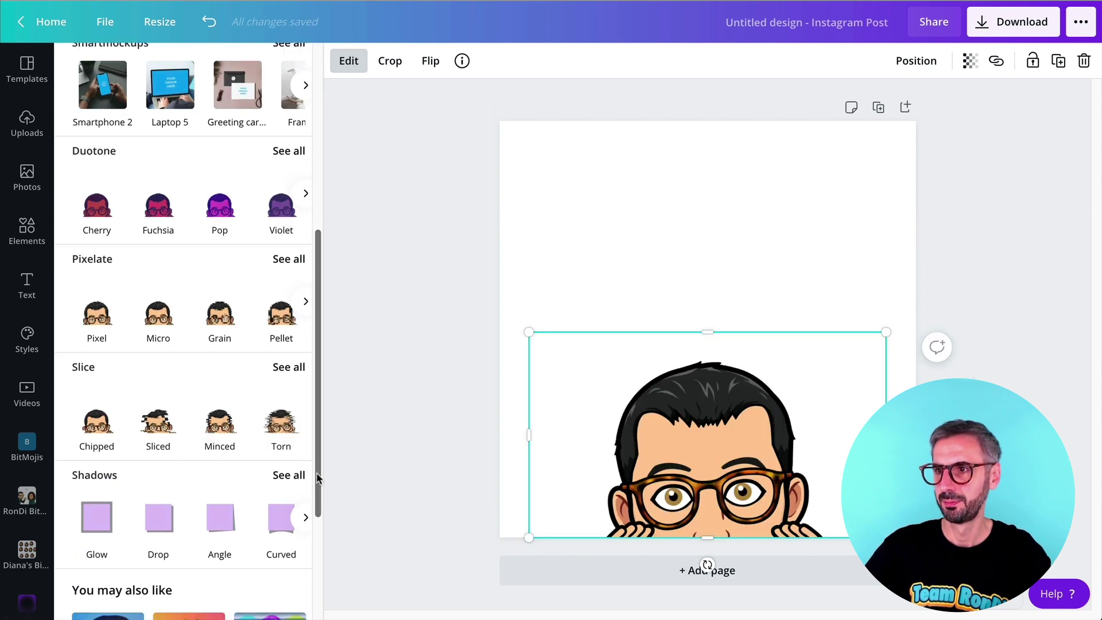
pyautogui.click(276, 477)
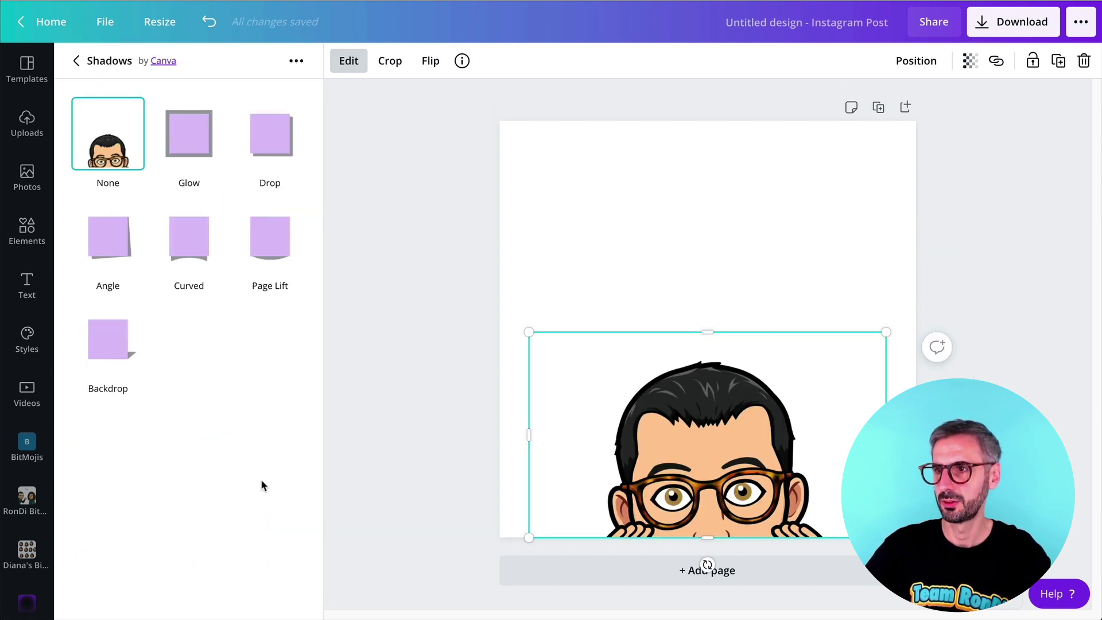
pyautogui.click(203, 235)
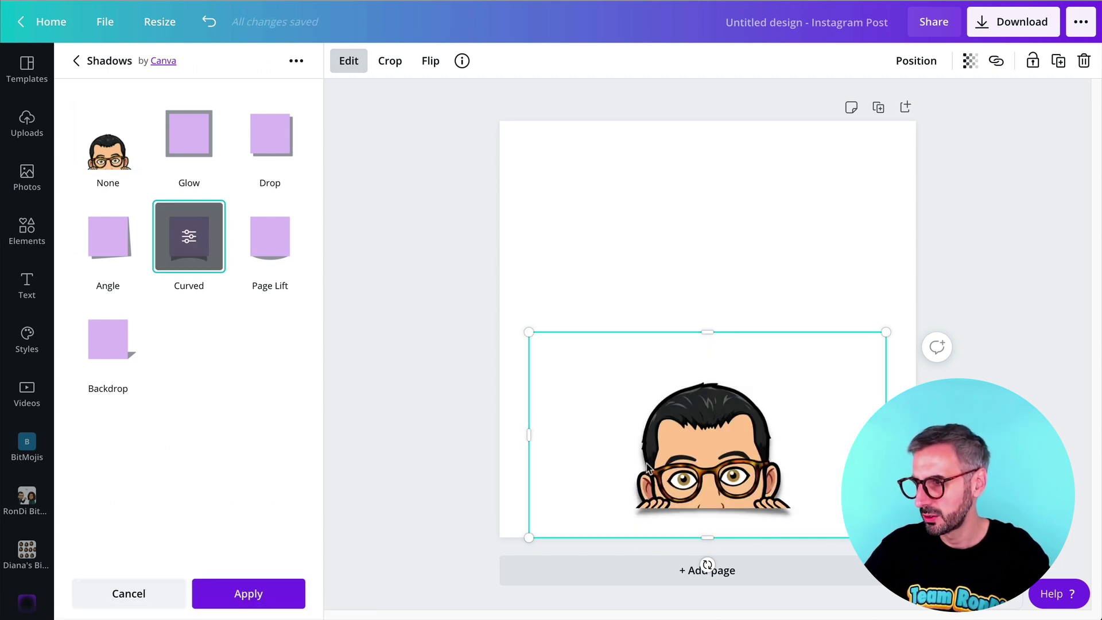
pyautogui.moveTo(696, 444); pyautogui.dragTo(674, 339)
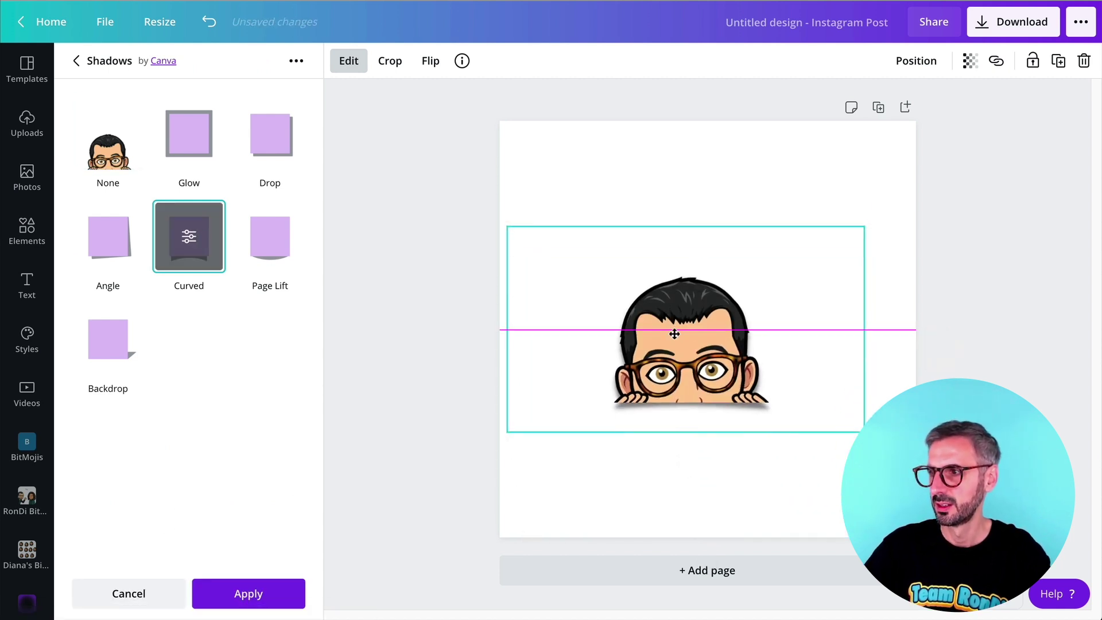
pyautogui.moveTo(505, 436); pyautogui.dragTo(321, 546)
pyautogui.moveTo(561, 476); pyautogui.dragTo(659, 446)
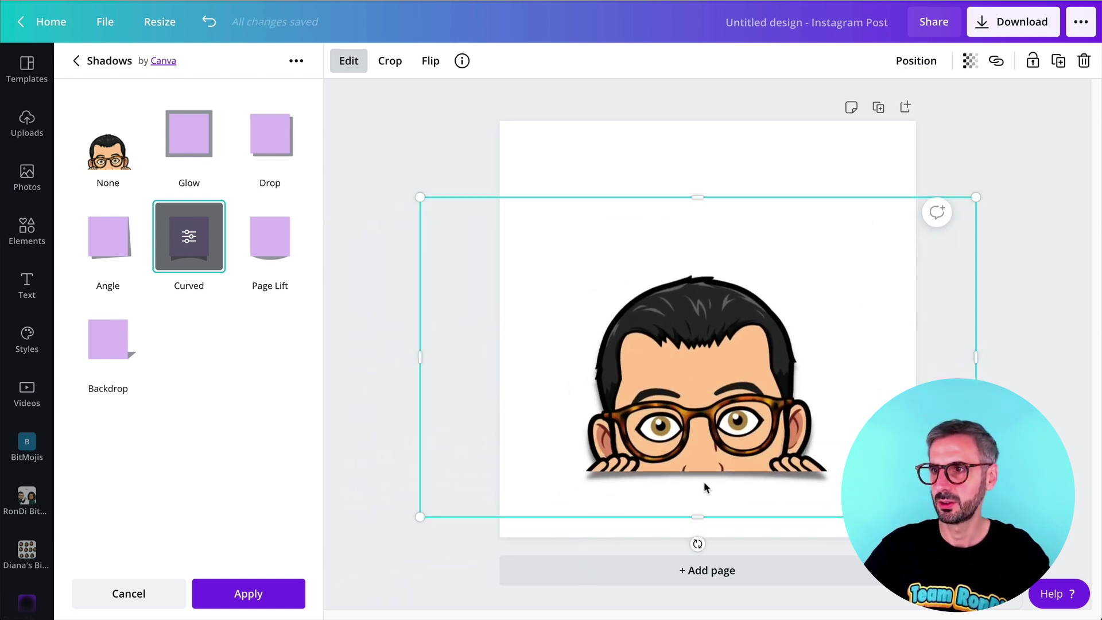
pyautogui.click(190, 239)
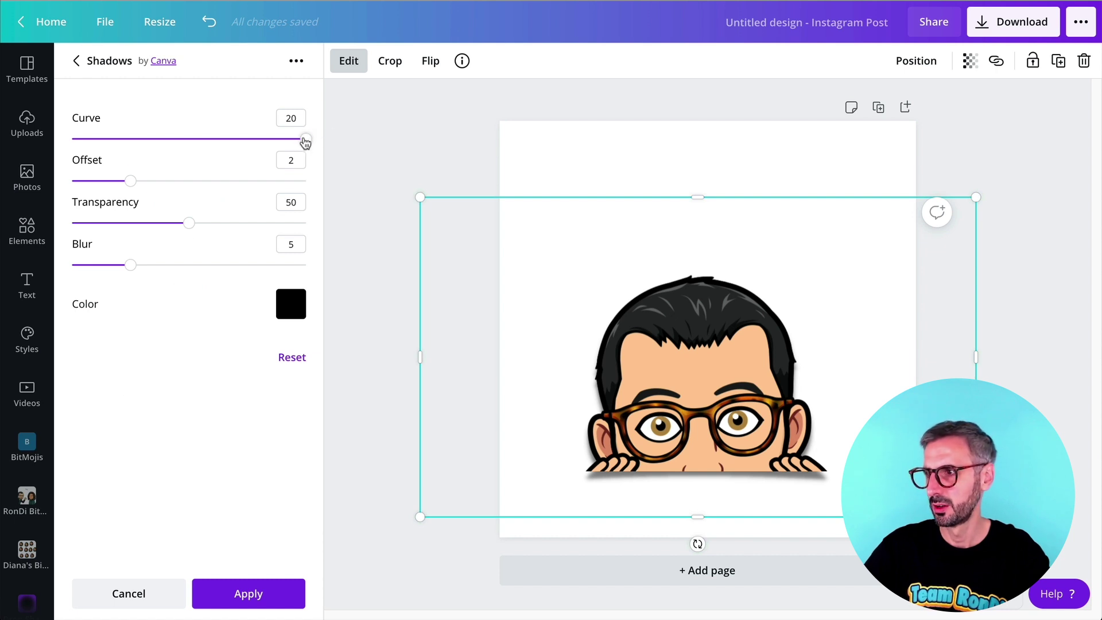
pyautogui.moveTo(303, 142); pyautogui.dragTo(352, 190)
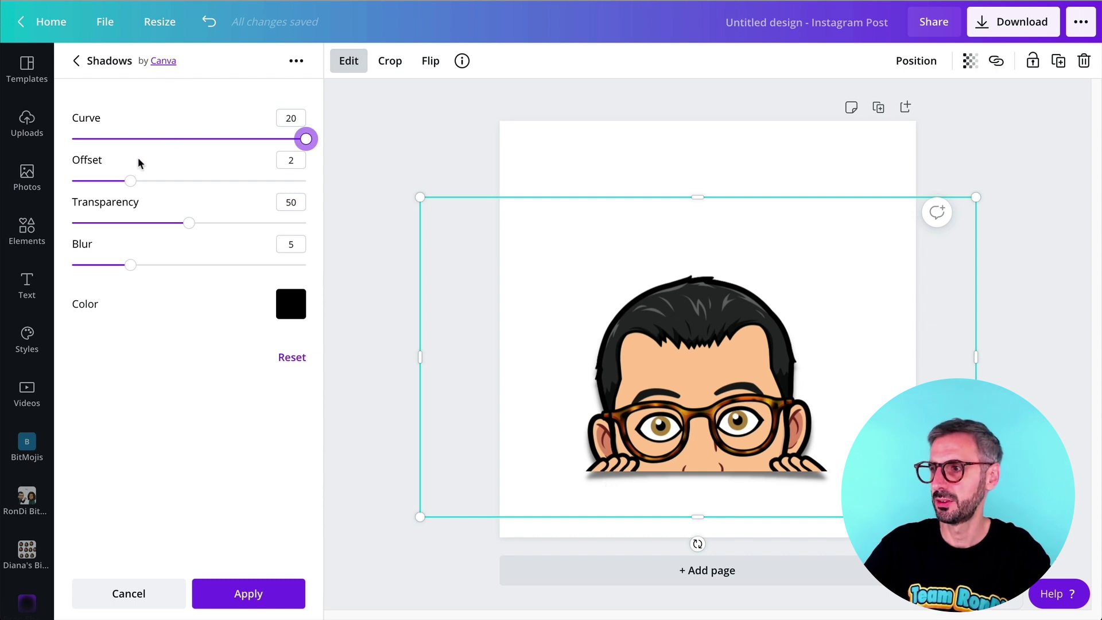
pyautogui.moveTo(131, 188); pyautogui.dragTo(167, 189)
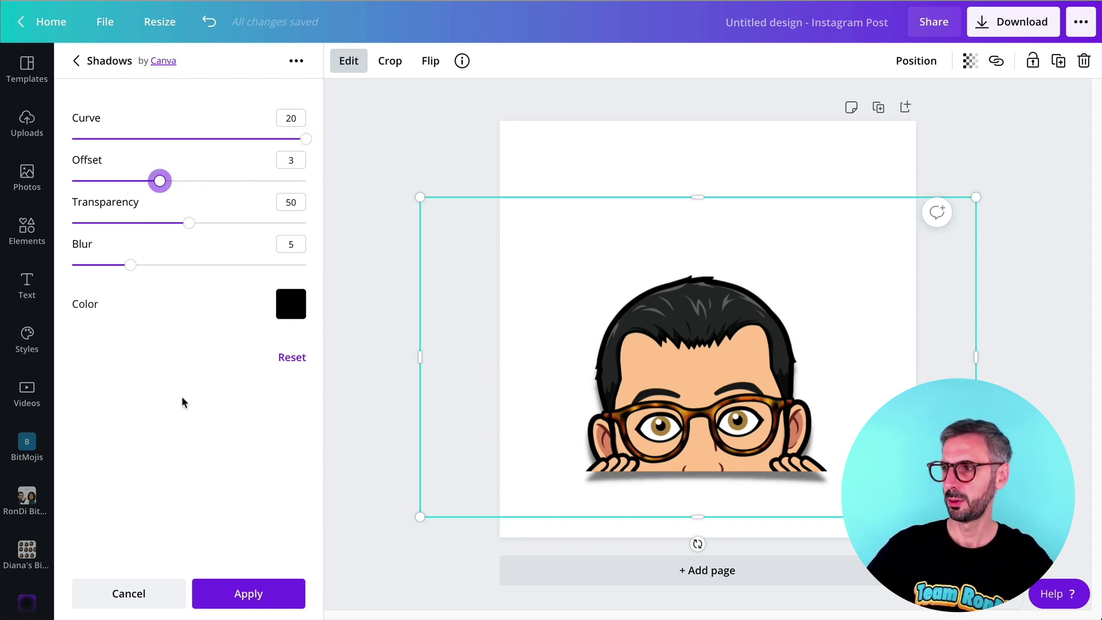
pyautogui.click(129, 595)
pyautogui.scroll(-5, 167, 378)
pyautogui.scroll(-3, 296, 348)
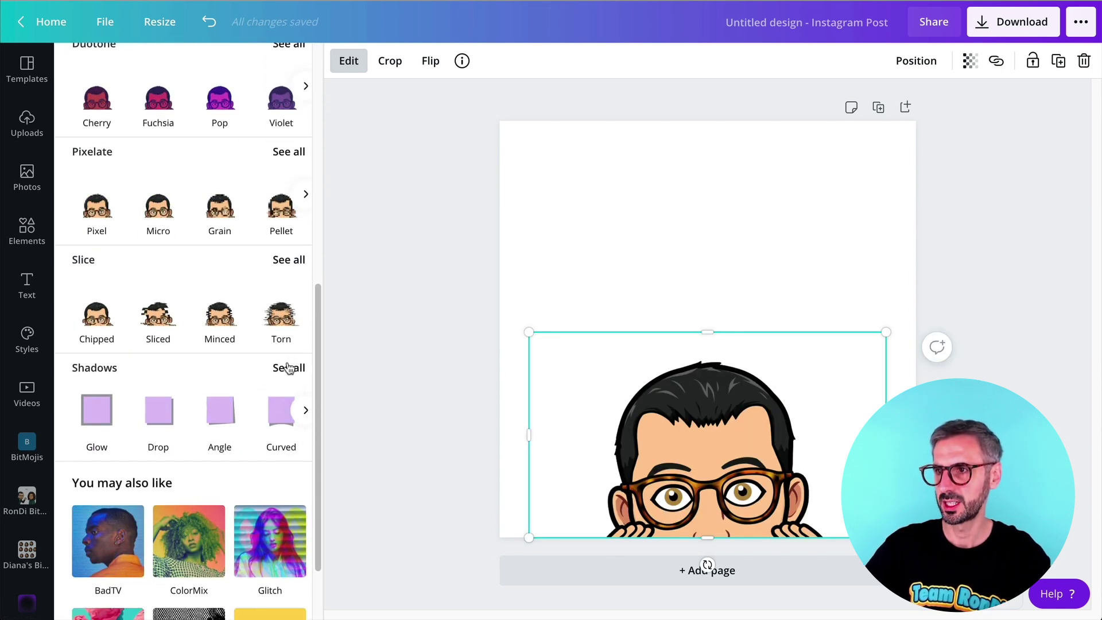
pyautogui.click(289, 368)
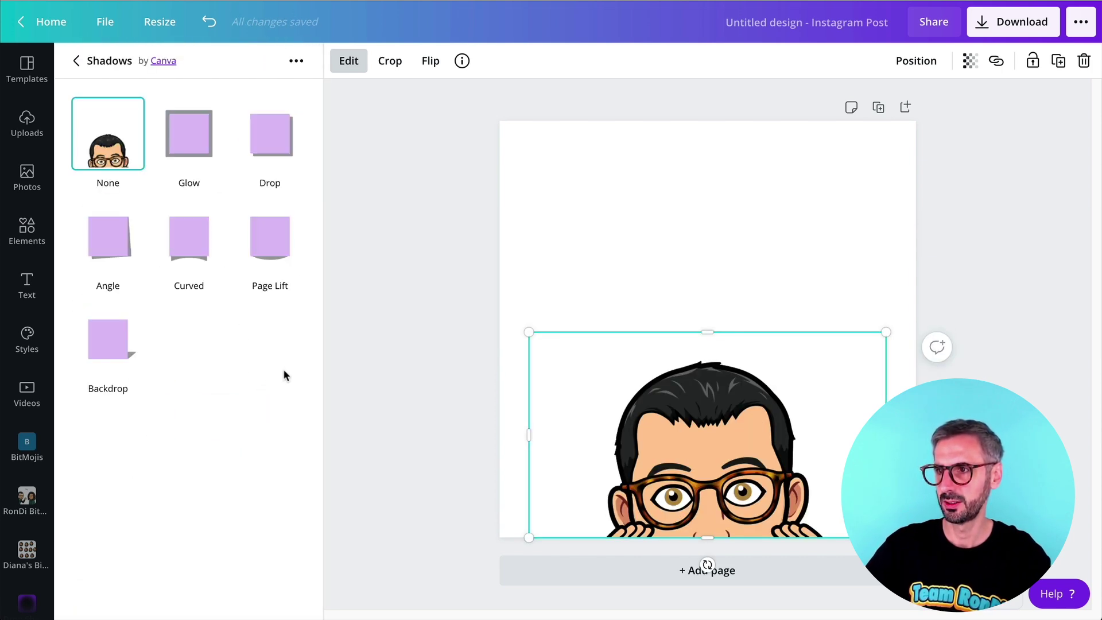
pyautogui.click(274, 246)
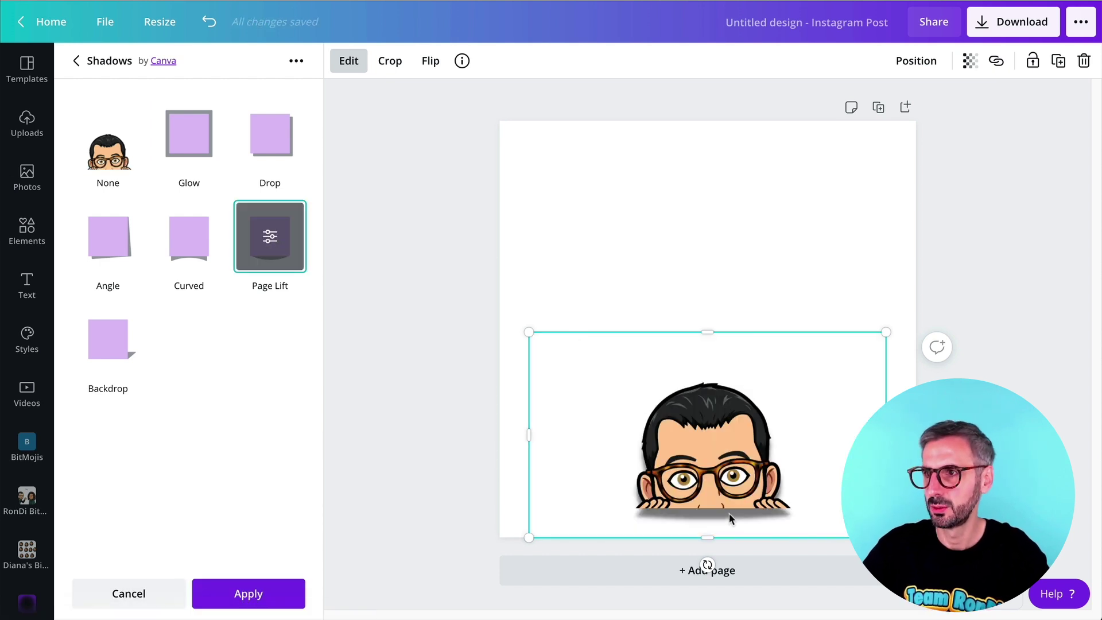
pyautogui.click(271, 234)
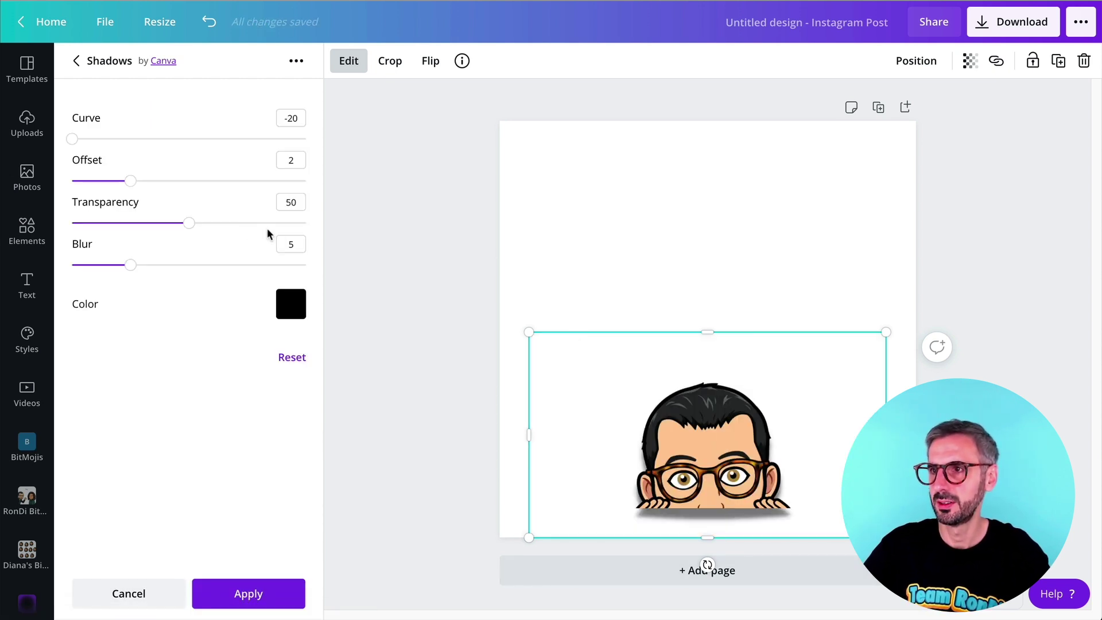
pyautogui.moveTo(78, 145); pyautogui.dragTo(145, 166)
pyautogui.moveTo(519, 332); pyautogui.dragTo(381, 278)
pyautogui.moveTo(599, 410); pyautogui.dragTo(707, 425)
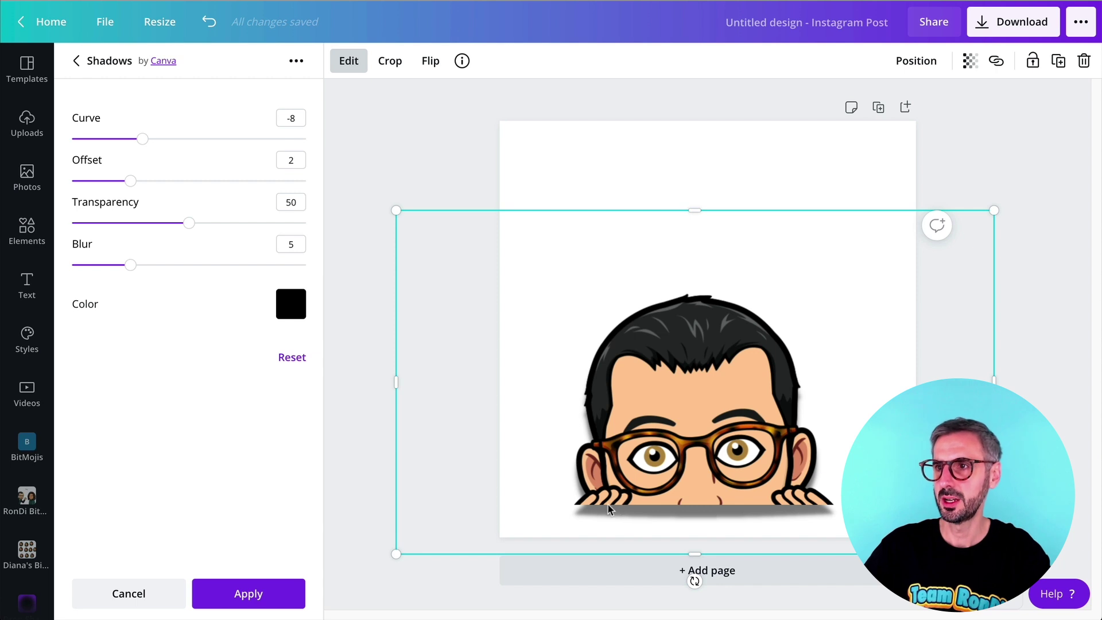
pyautogui.moveTo(194, 223); pyautogui.dragTo(246, 223)
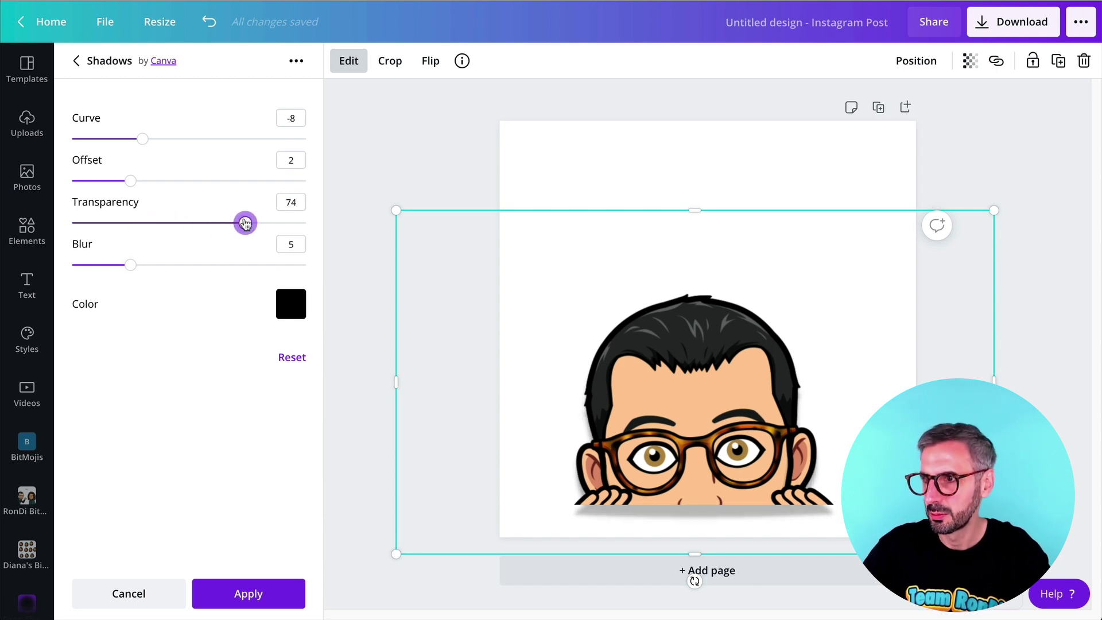
pyautogui.moveTo(132, 264); pyautogui.dragTo(141, 265)
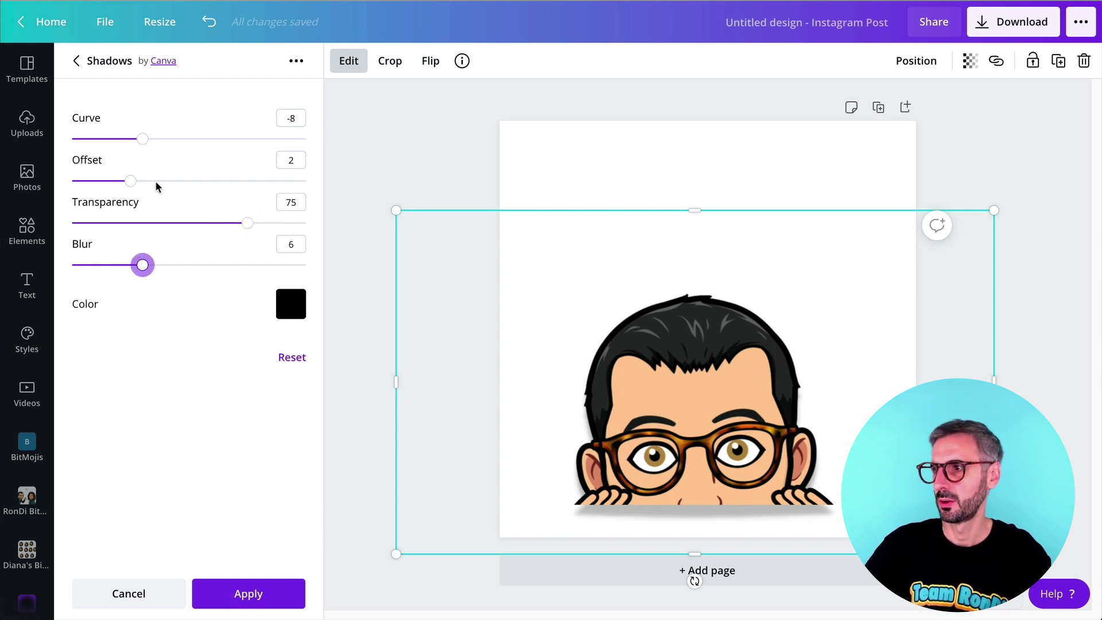
pyautogui.moveTo(144, 140)
pyautogui.mouseDown()
pyautogui.moveTo(194, 140)
pyautogui.moveTo(138, 141)
pyautogui.mouseUp()
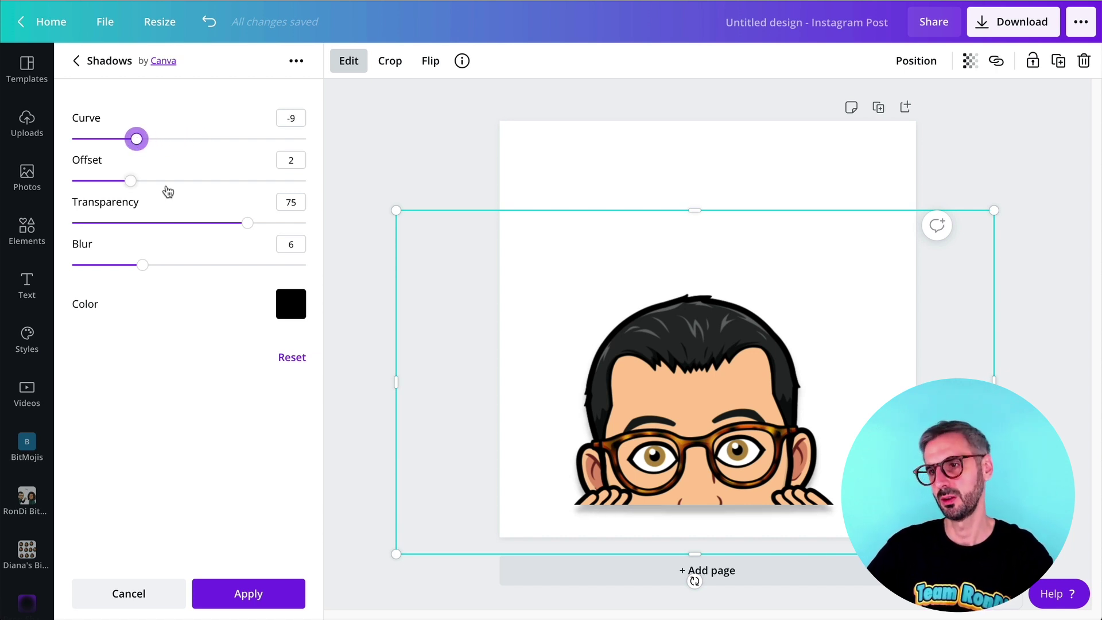
pyautogui.click(117, 592)
# - Apply a Backdrop shadow to the bitmoji, then enlarge and reposition it
pyautogui.scroll(-6, 276, 388)
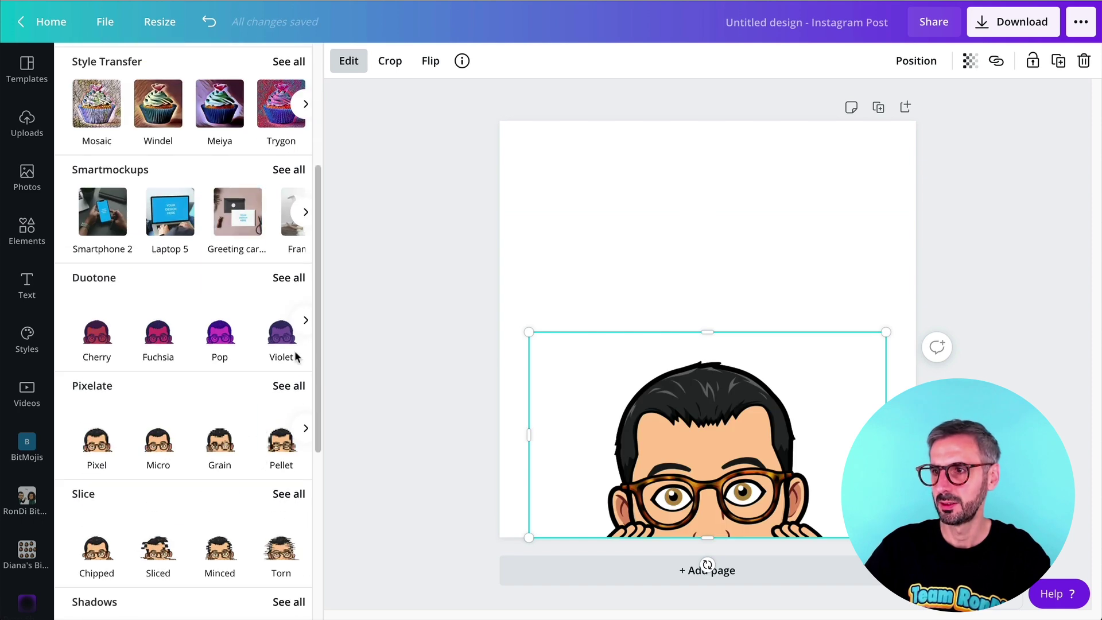
pyautogui.click(287, 491)
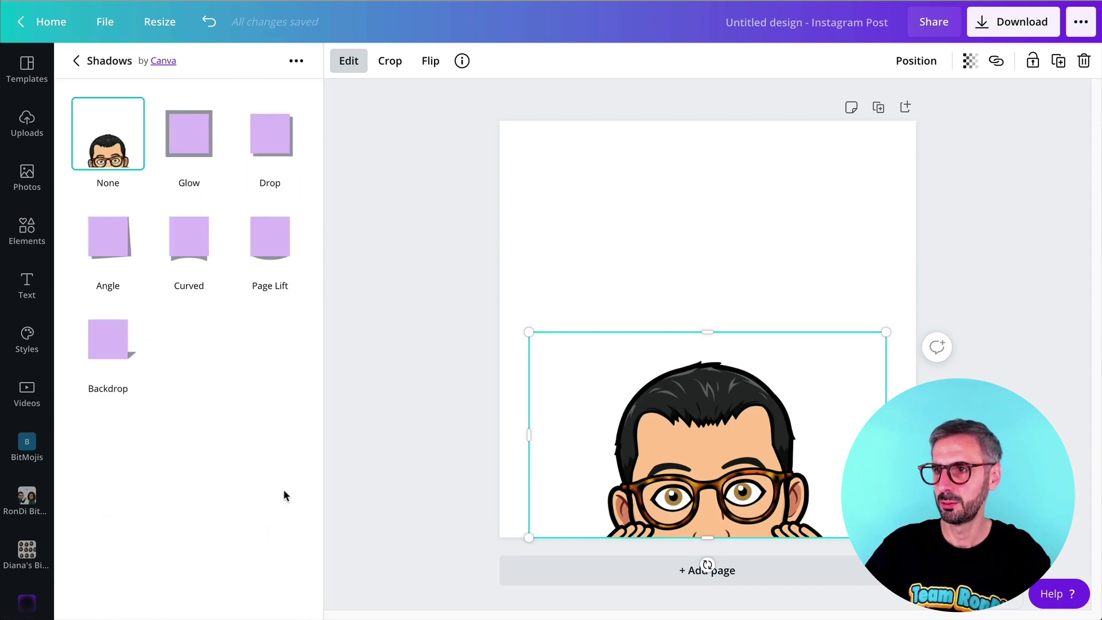
pyautogui.click(119, 337)
pyautogui.moveTo(707, 420); pyautogui.dragTo(683, 425)
pyautogui.moveTo(503, 339); pyautogui.dragTo(321, 270)
pyautogui.moveTo(610, 422); pyautogui.dragTo(690, 444)
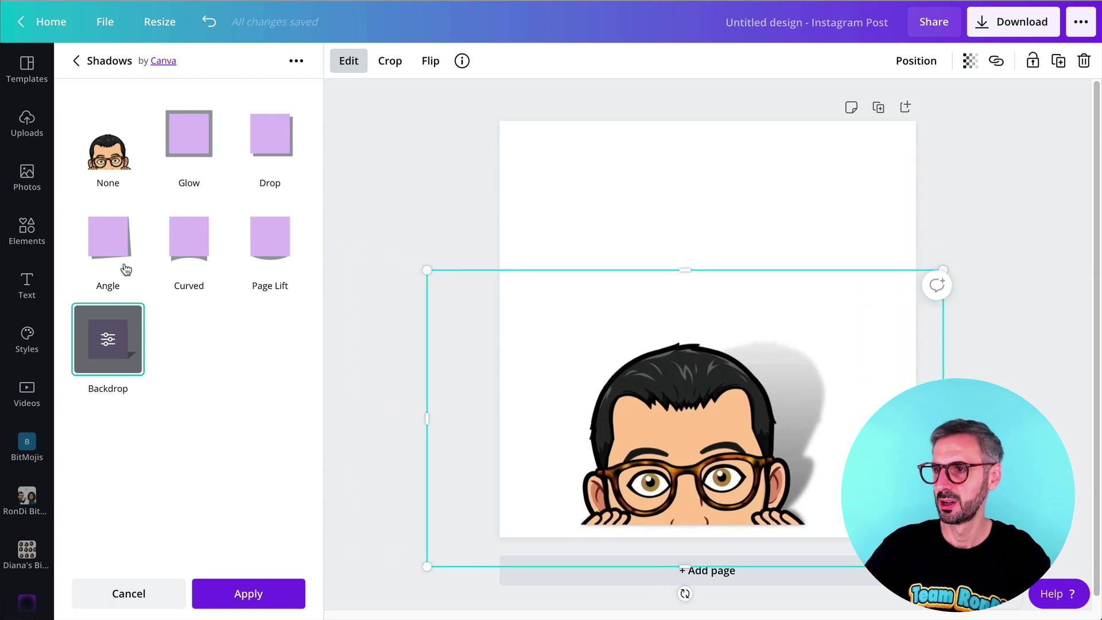
# - Set the Backdrop to horizontal angle 37, vertical angle 7, transparency 68, and apply
pyautogui.click(108, 341)
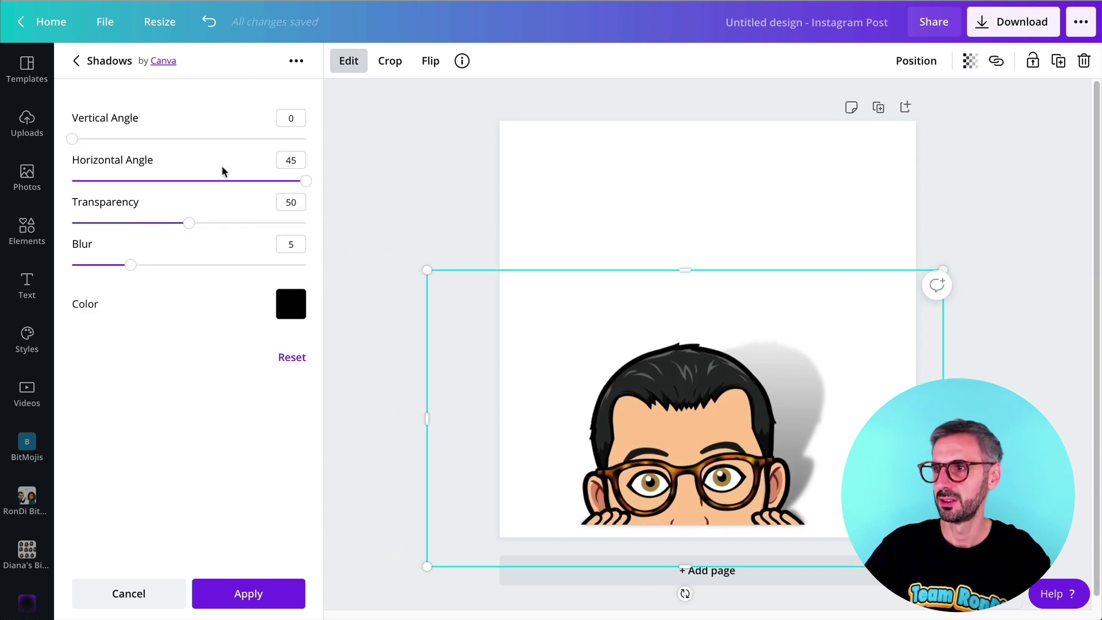
pyautogui.moveTo(307, 184); pyautogui.dragTo(285, 216)
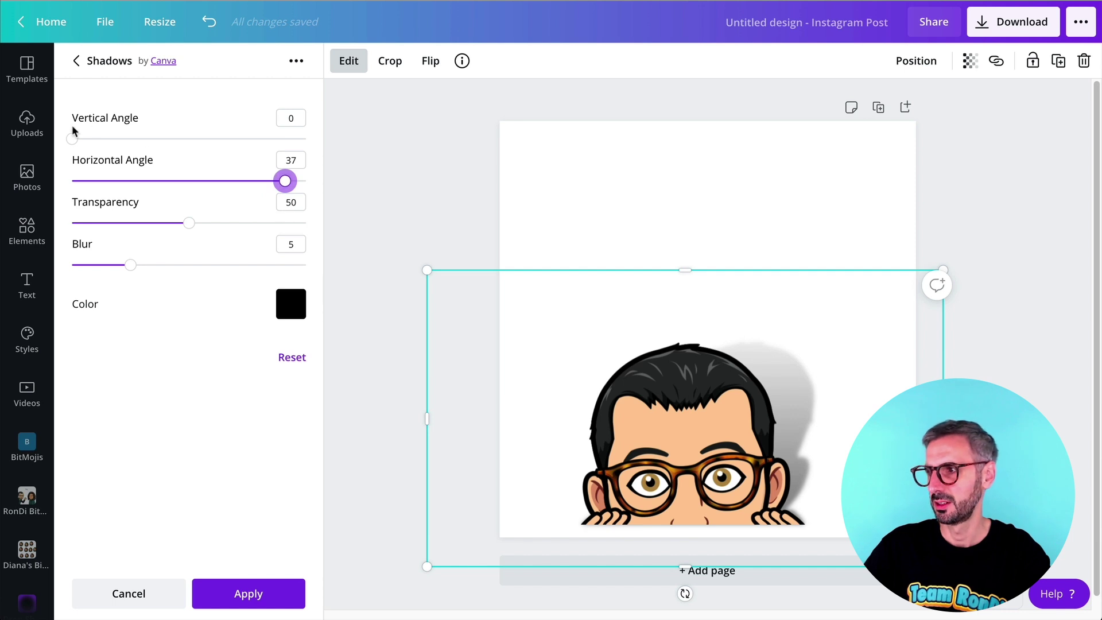
pyautogui.moveTo(76, 137); pyautogui.dragTo(92, 156)
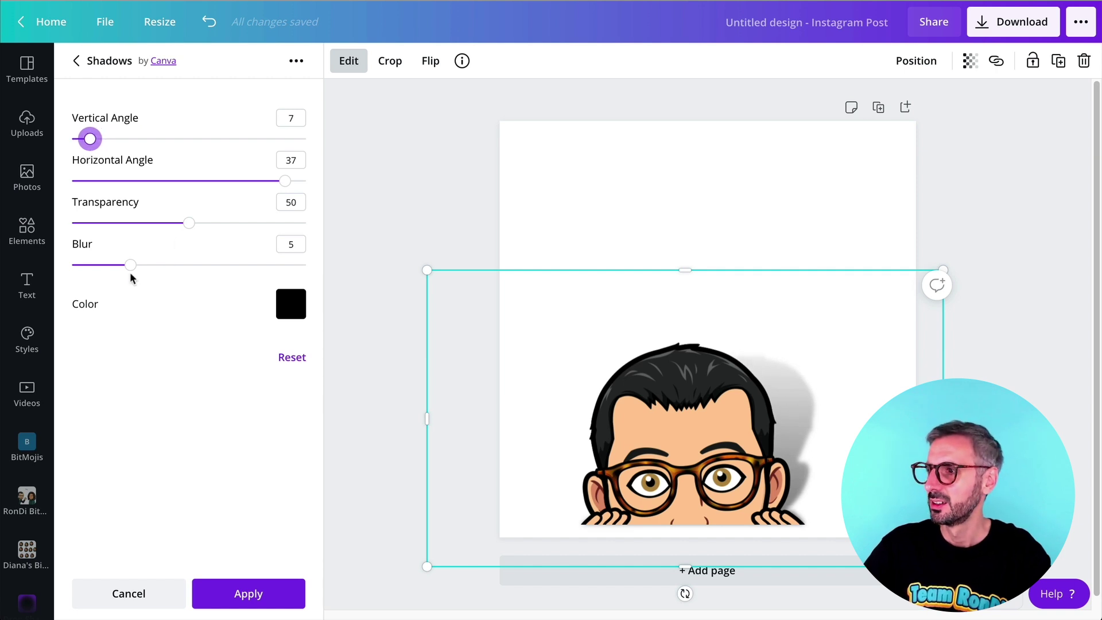
pyautogui.moveTo(192, 224); pyautogui.dragTo(231, 222)
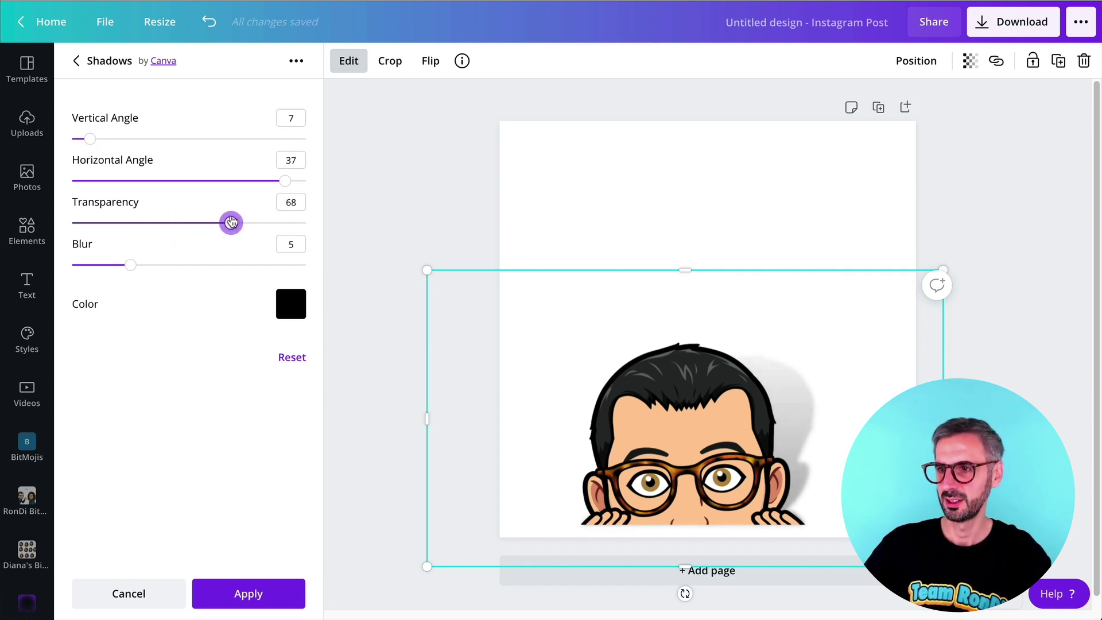
pyautogui.click(246, 592)
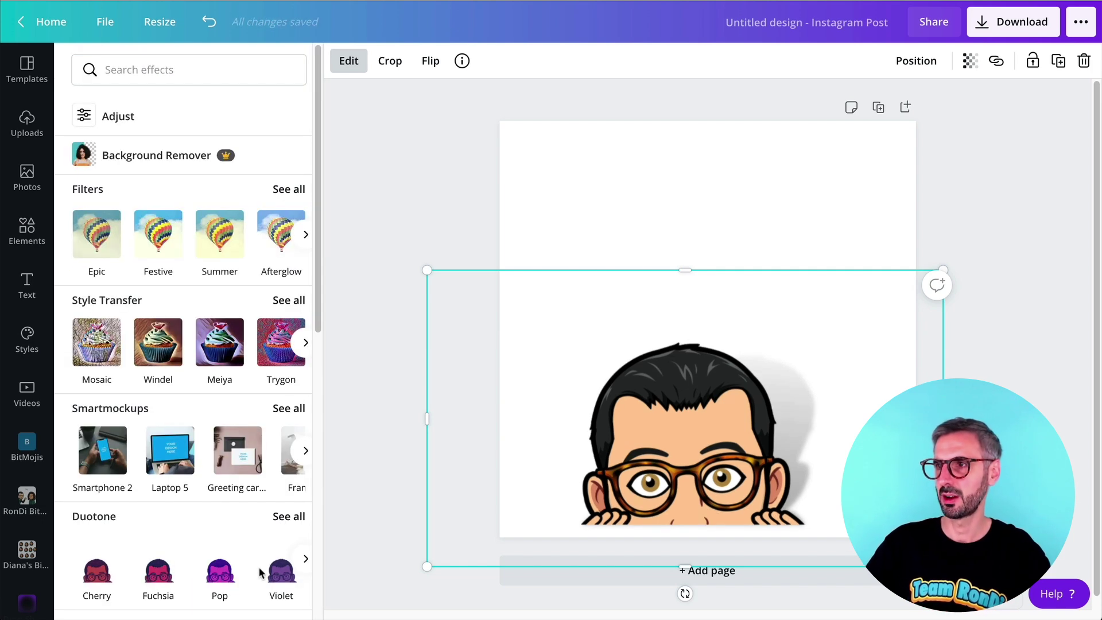
# - Change the first page's background colour to yellow
pyautogui.press('Escape')
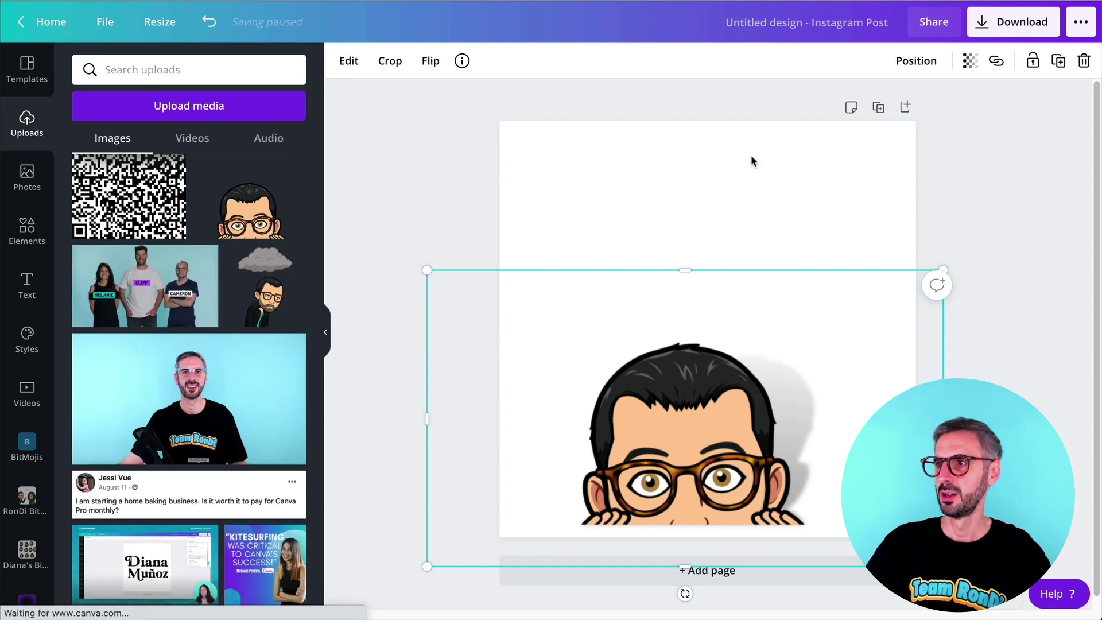
pyautogui.click(519, 182)
pyautogui.click(342, 60)
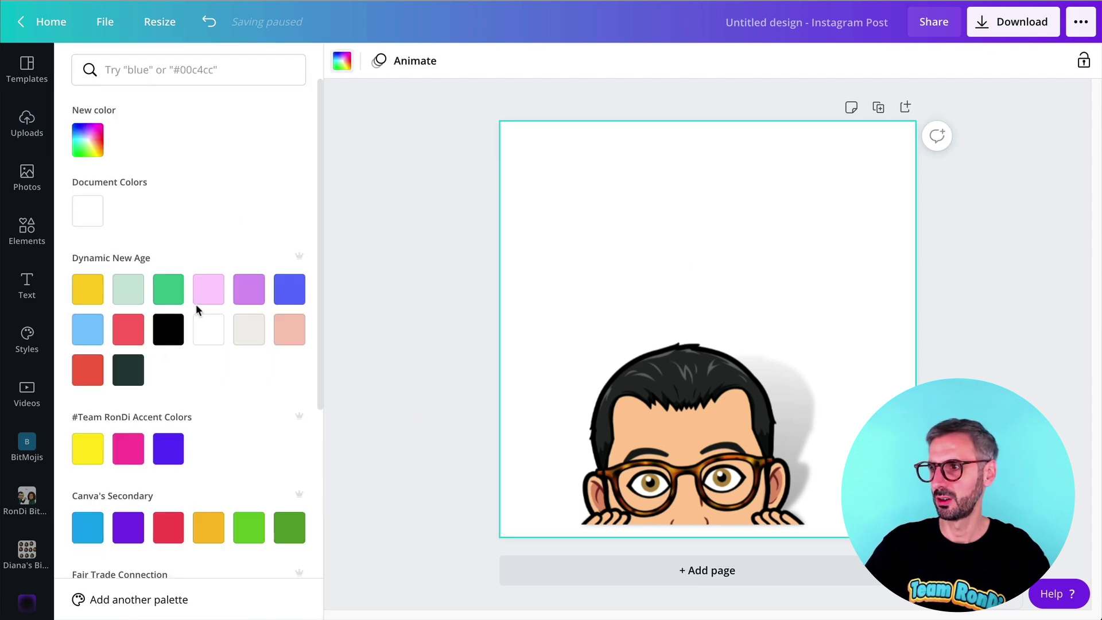
pyautogui.click(87, 448)
# - Enlarge the Bitmoji and shift it right along the page's bottom edge
pyautogui.click(644, 475)
pyautogui.moveTo(664, 454); pyautogui.dragTo(664, 463)
pyautogui.moveTo(429, 290); pyautogui.dragTo(232, 174)
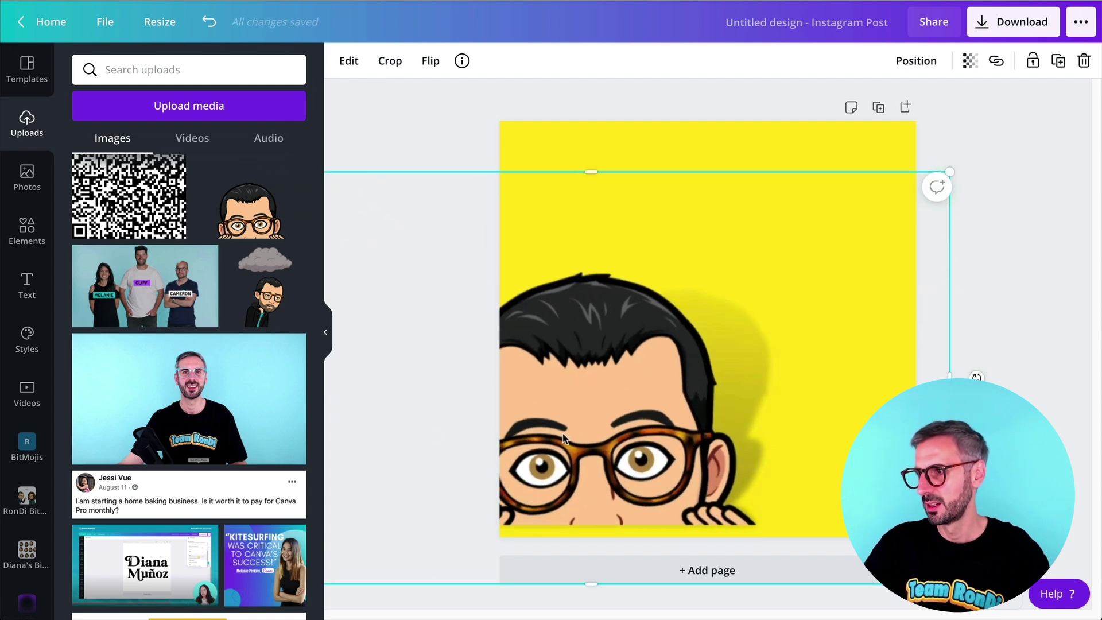
pyautogui.moveTo(605, 463); pyautogui.dragTo(711, 476)
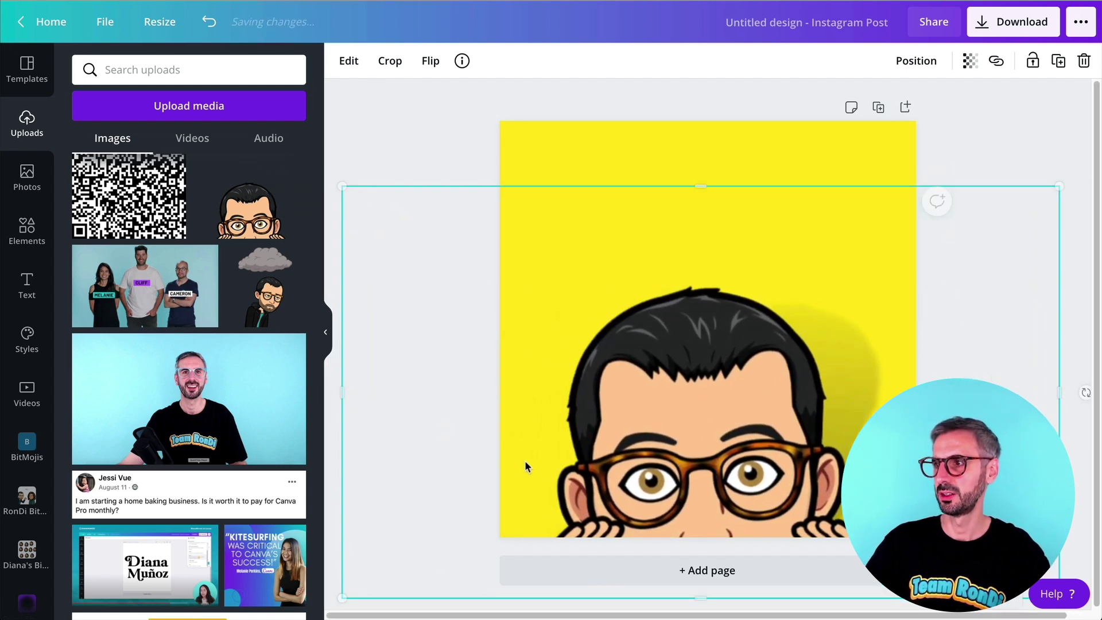
pyautogui.click(422, 130)
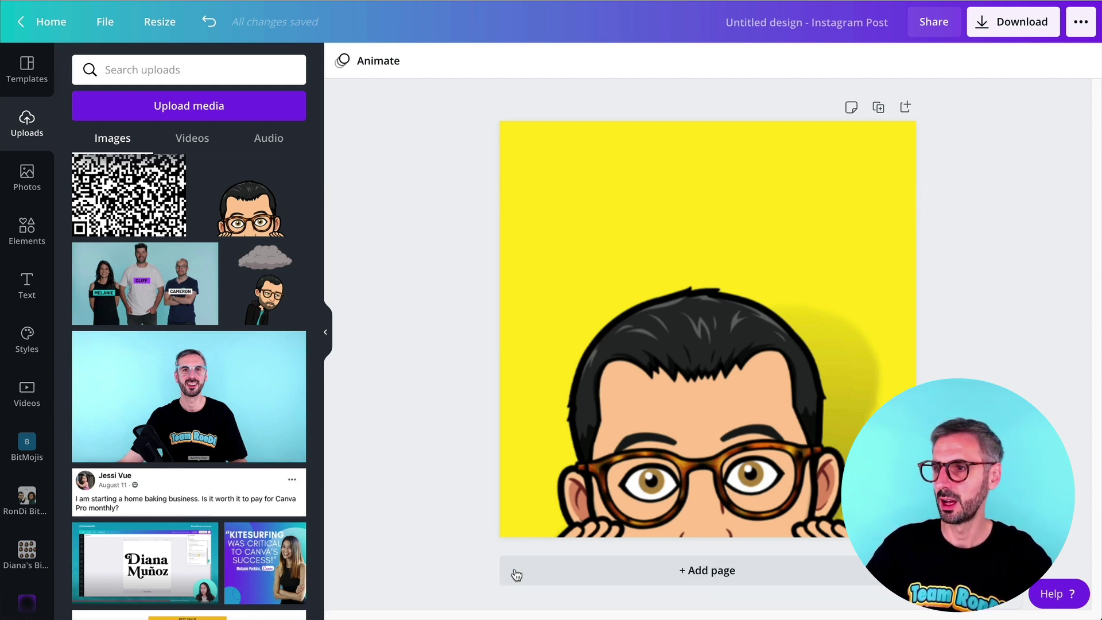
# - Add a second page and place the uploaded blue-backdrop presenter photo on it
pyautogui.click(591, 577)
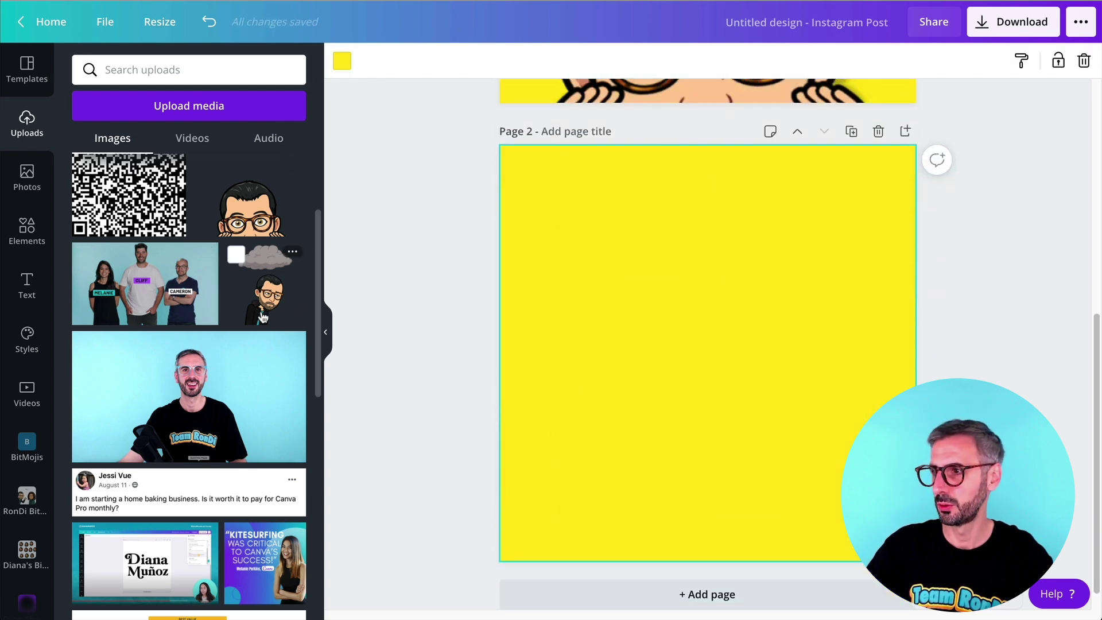
pyautogui.click(187, 422)
pyautogui.click(637, 229)
pyautogui.click(673, 387)
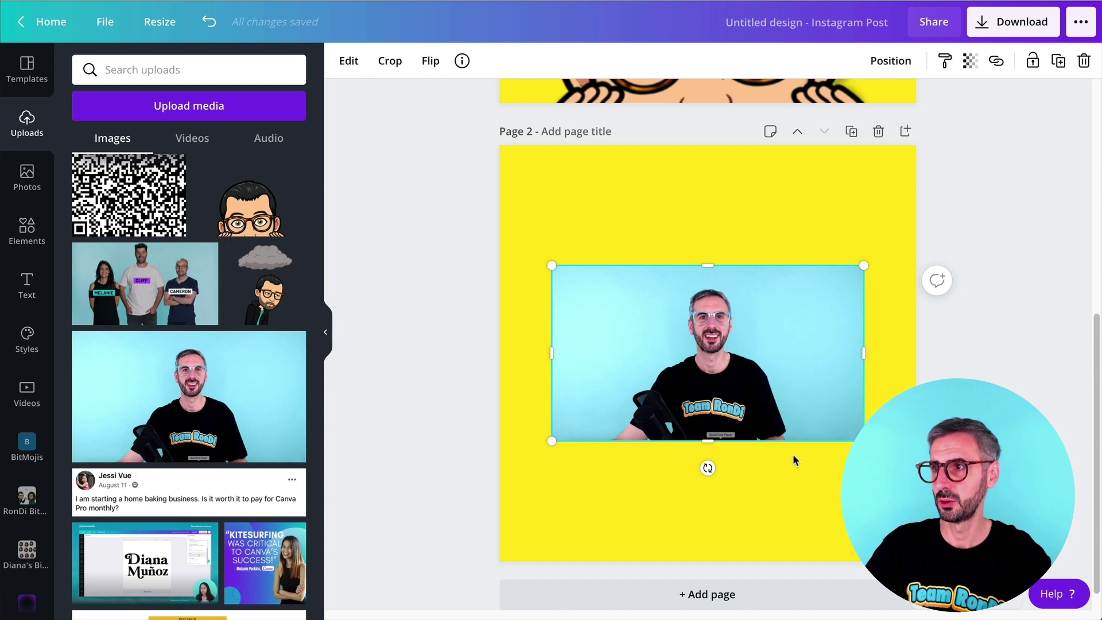
# - Give the presenter photo a Glow shadow and apply it
pyautogui.click(354, 64)
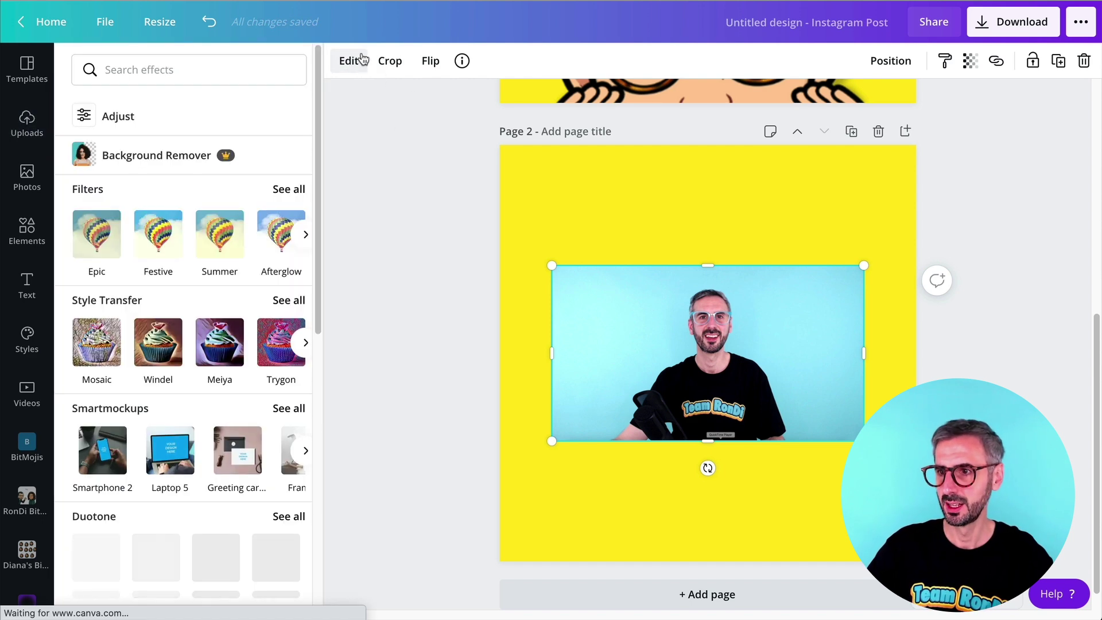
pyautogui.scroll(-1, 134, 585)
pyautogui.scroll(-9, 135, 585)
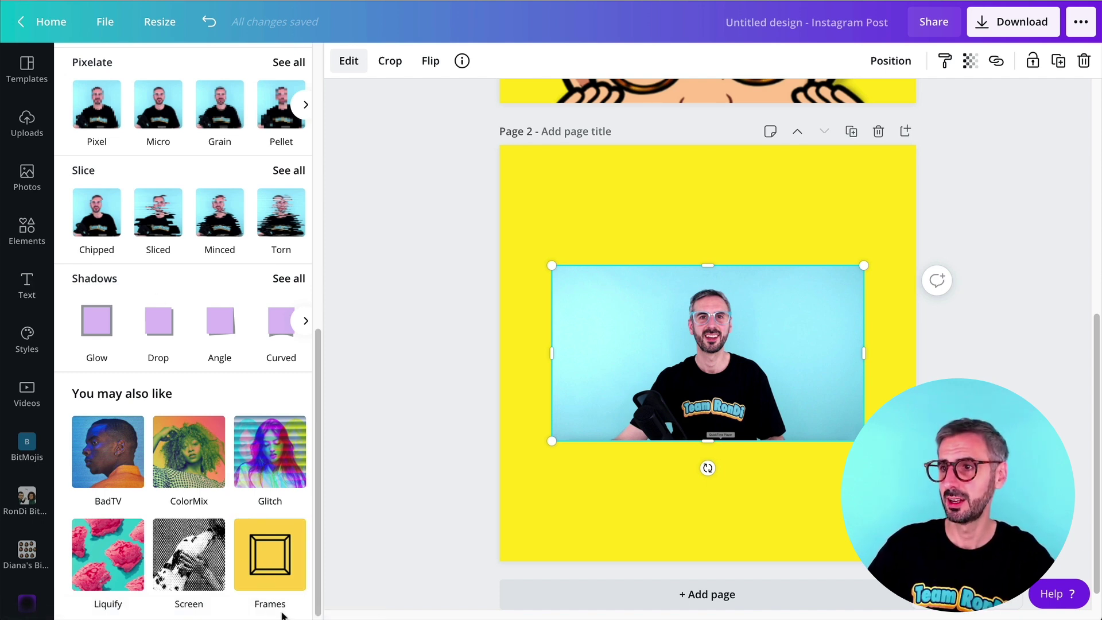
pyautogui.click(288, 280)
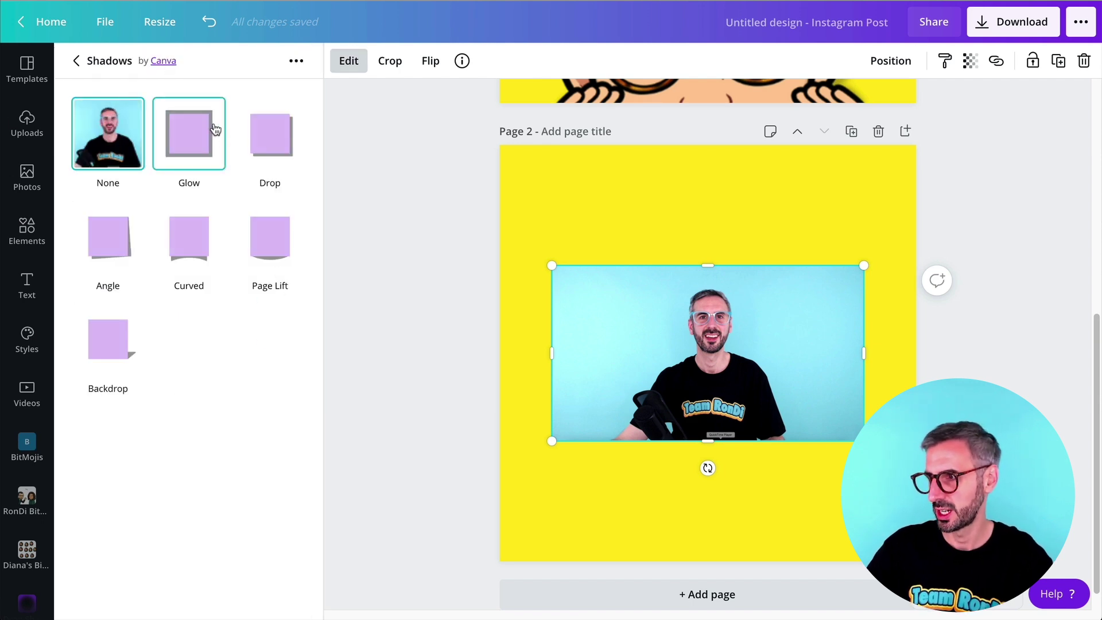
pyautogui.click(192, 141)
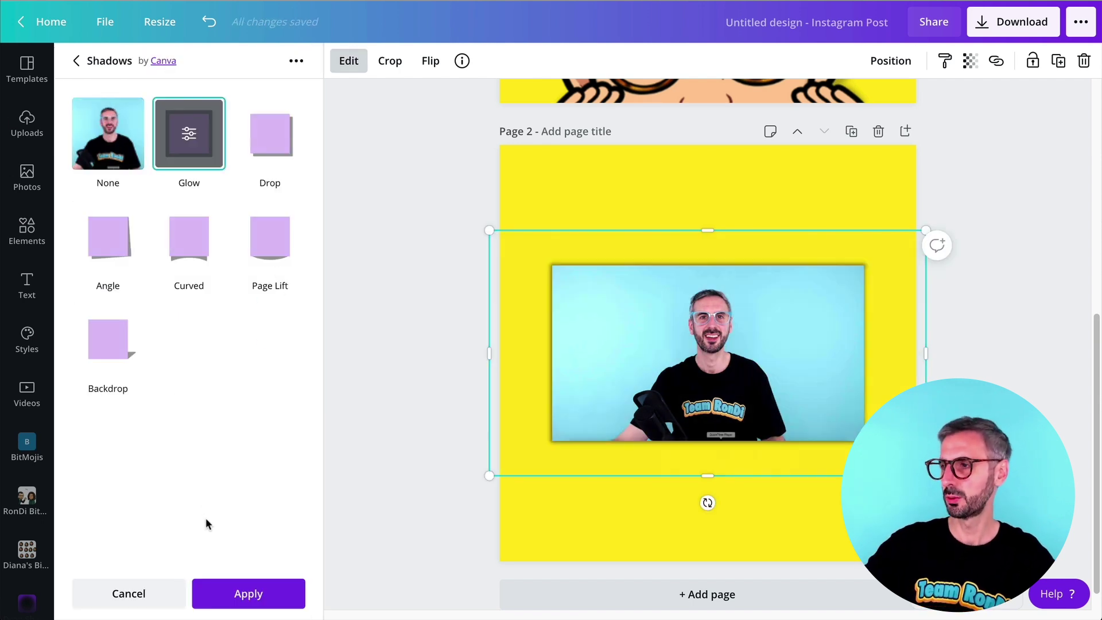
pyautogui.click(620, 517)
pyautogui.click(619, 504)
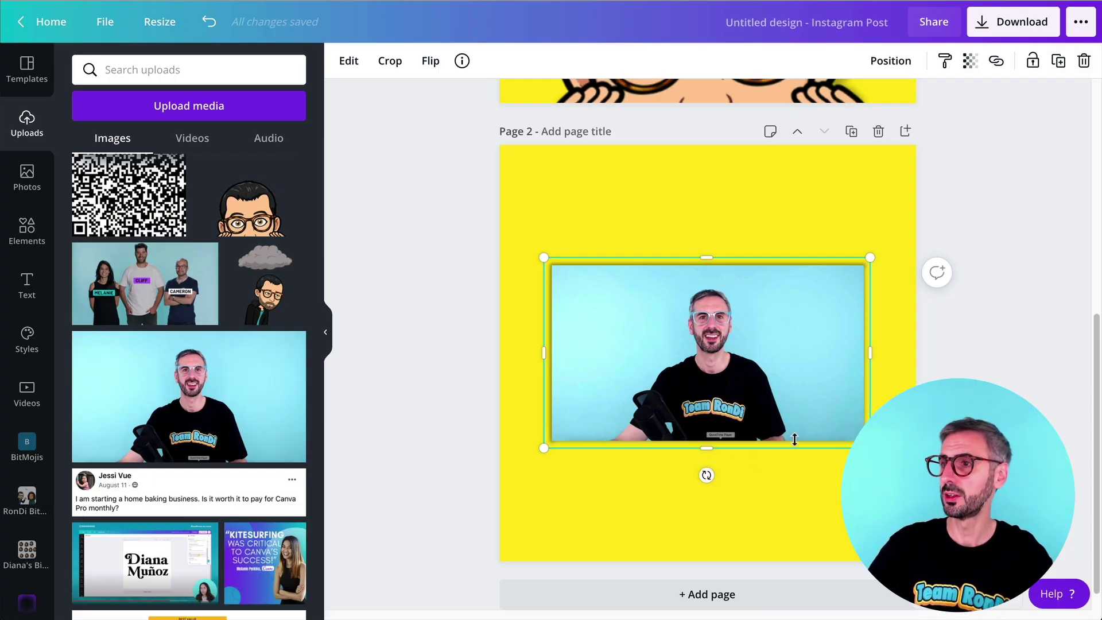
# - Add the bucket-hat 'Hello, World!' photo from Uploads to the centre of page 2
pyautogui.scroll(2, 248, 248)
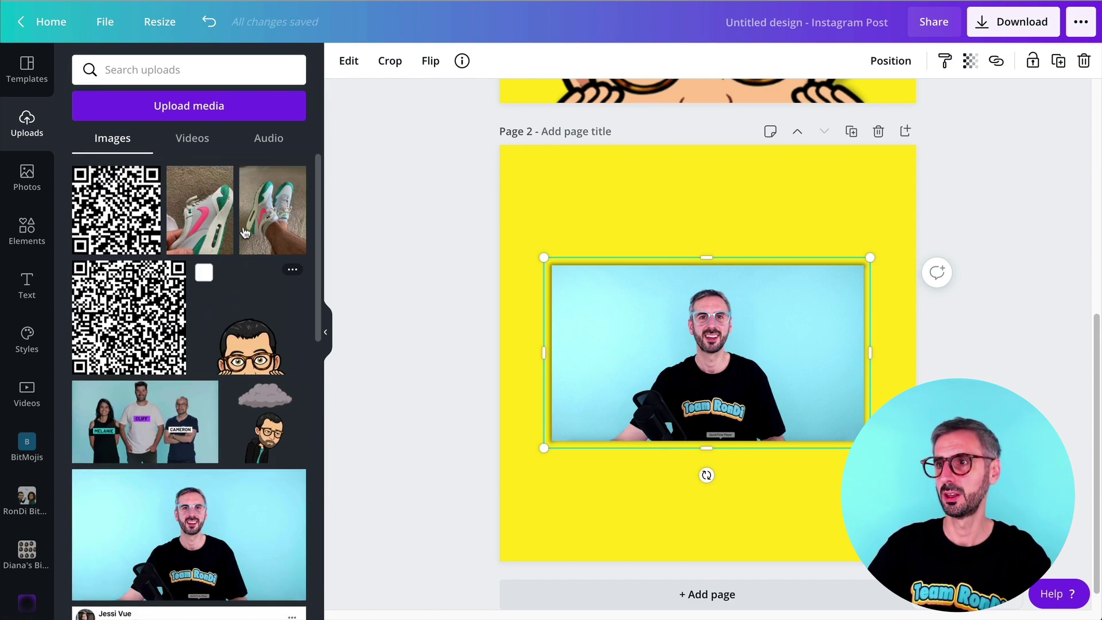
pyautogui.scroll(-3, 248, 248)
pyautogui.scroll(-8, 248, 247)
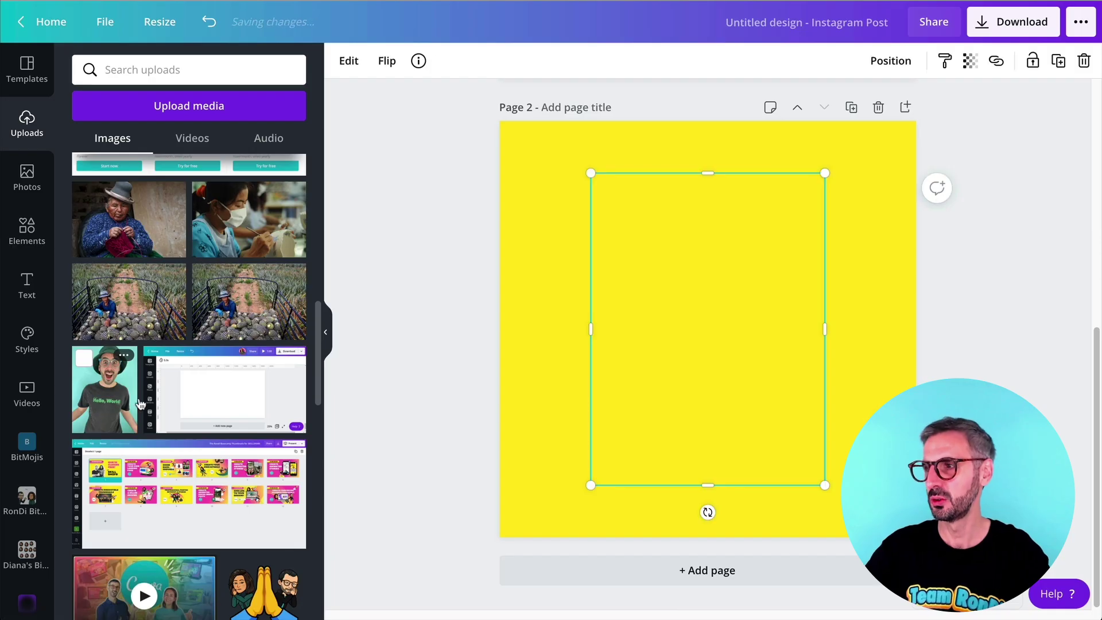
pyautogui.click(104, 390)
pyautogui.scroll(3, 610, 342)
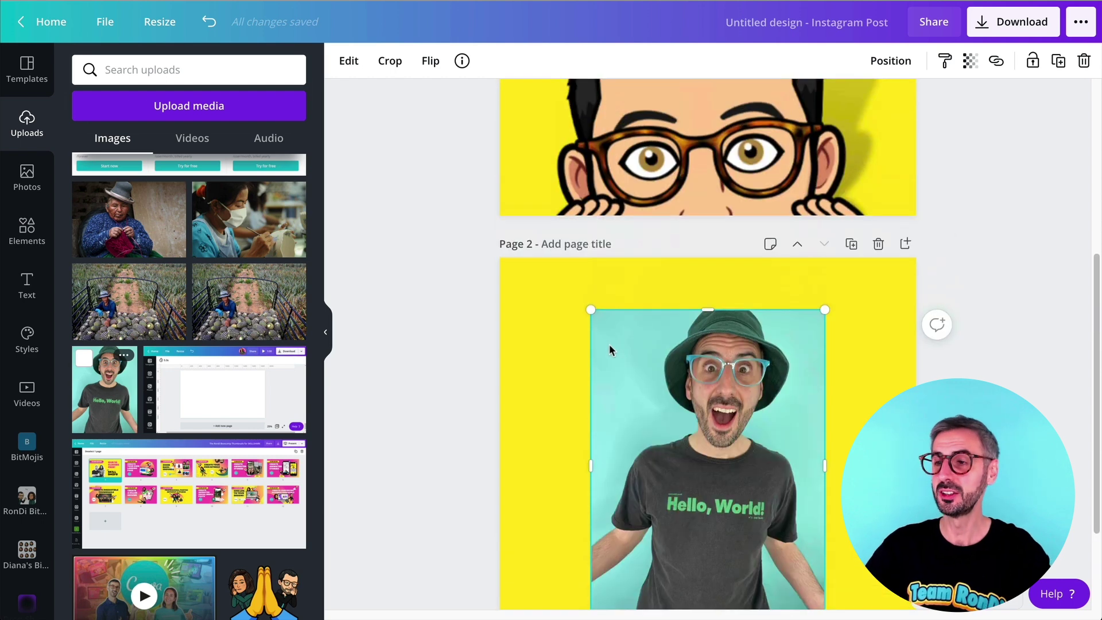
pyautogui.scroll(-1, 608, 343)
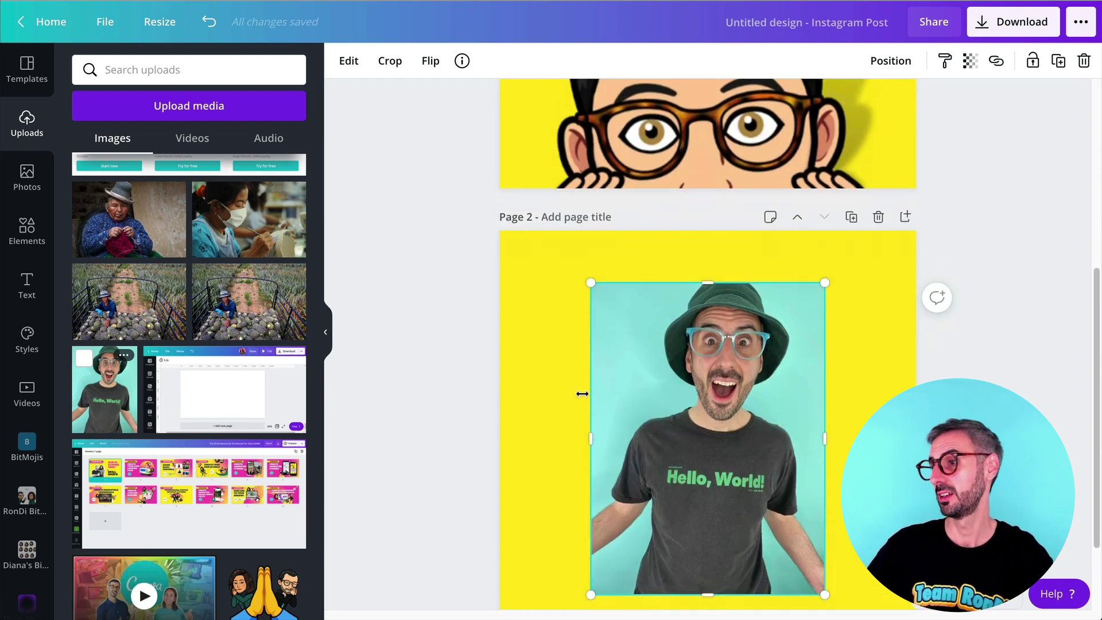
pyautogui.click(536, 408)
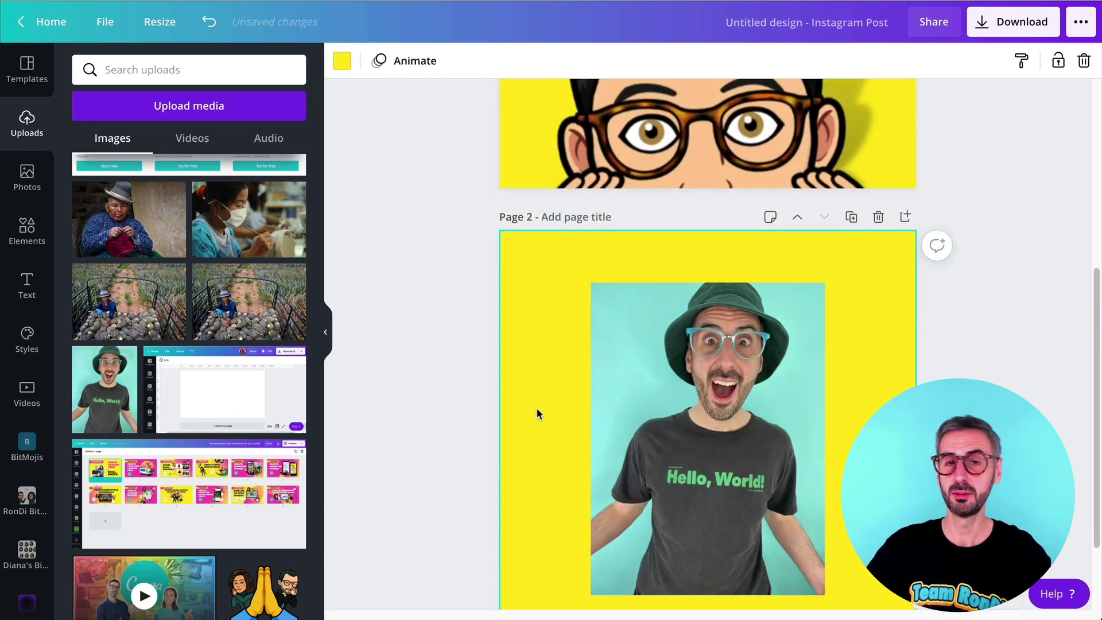
# - Open the Frames app details from the Hello, World photo's effects list
pyautogui.click(693, 425)
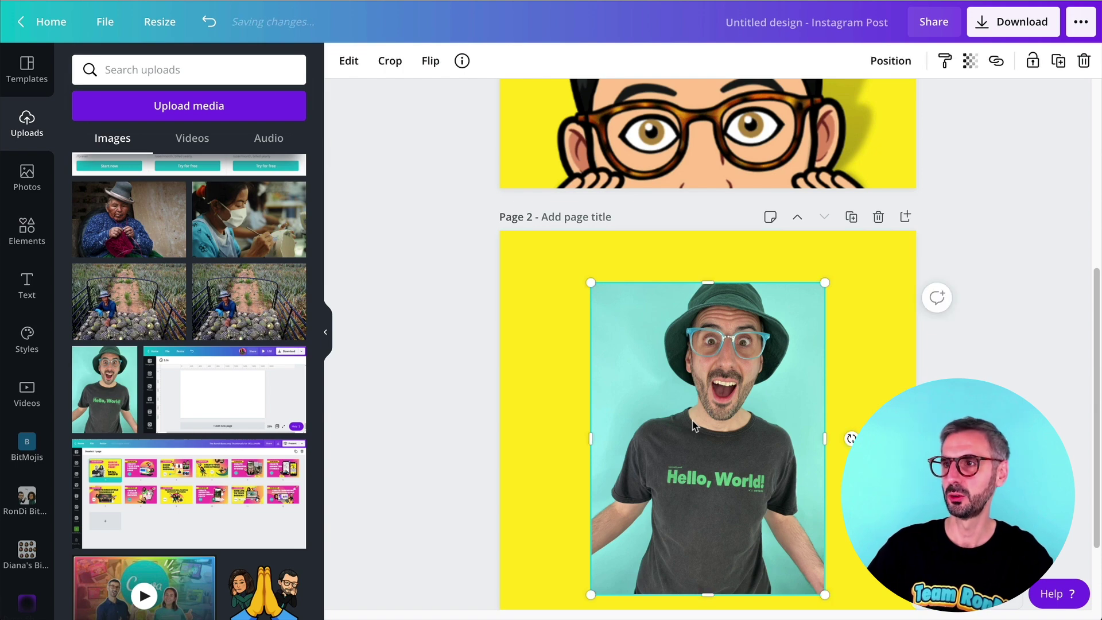
pyautogui.click(349, 60)
pyautogui.scroll(-4, 183, 345)
pyautogui.scroll(-5, 278, 545)
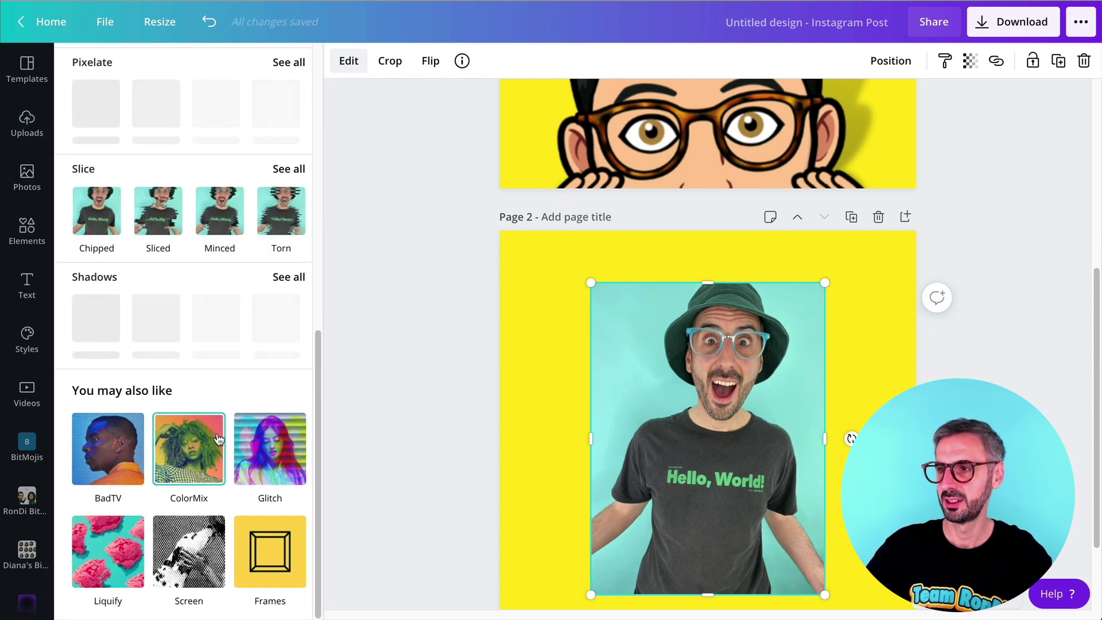
pyautogui.click(279, 556)
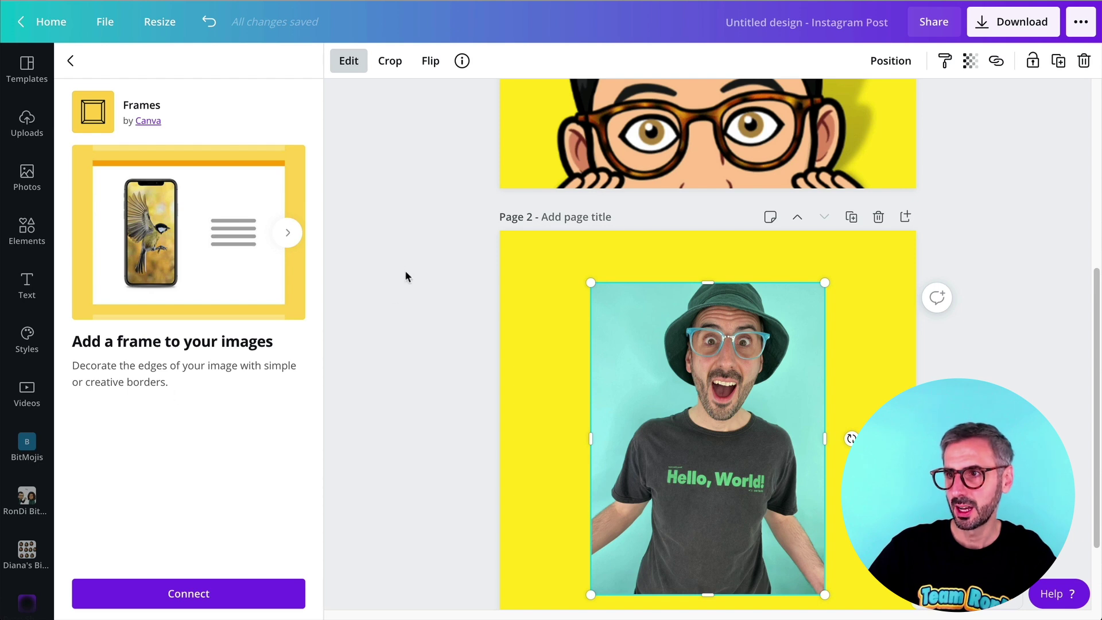
# - Browse the Frames app preview slides and connect the app
pyautogui.click(286, 235)
pyautogui.click(286, 234)
pyautogui.click(286, 235)
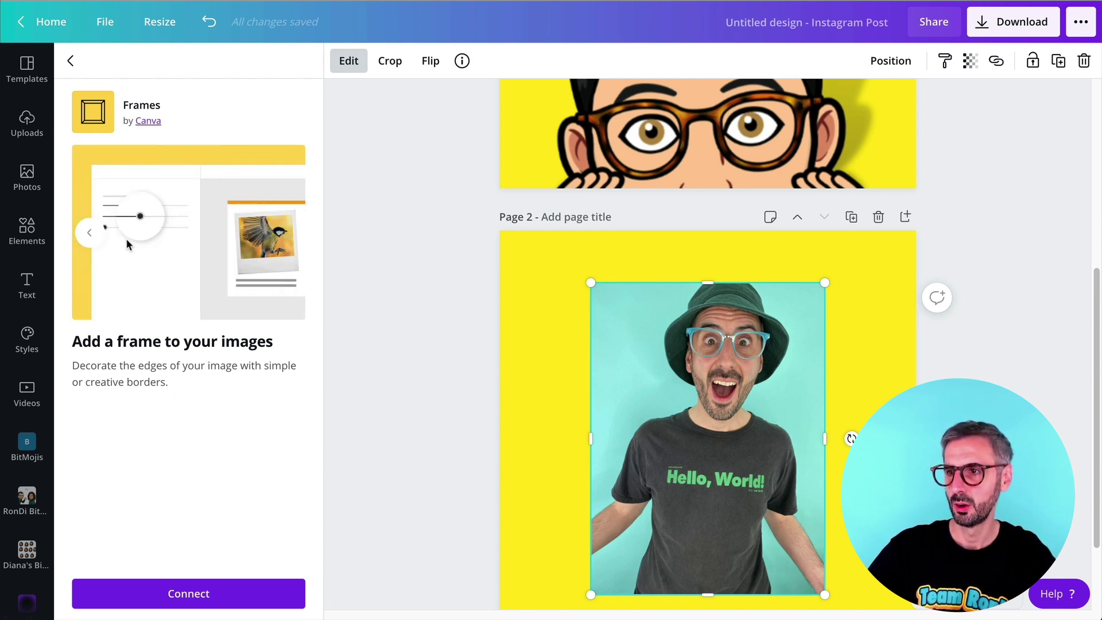
pyautogui.click(90, 234)
pyautogui.click(201, 594)
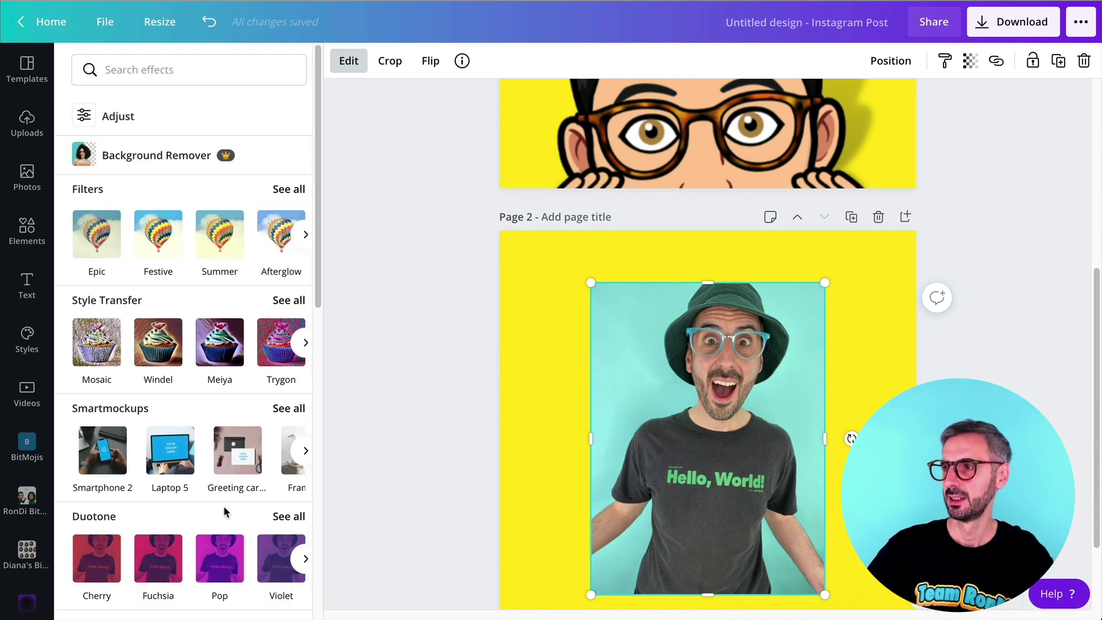
pyautogui.scroll(-2, 154, 239)
pyautogui.press('Escape')
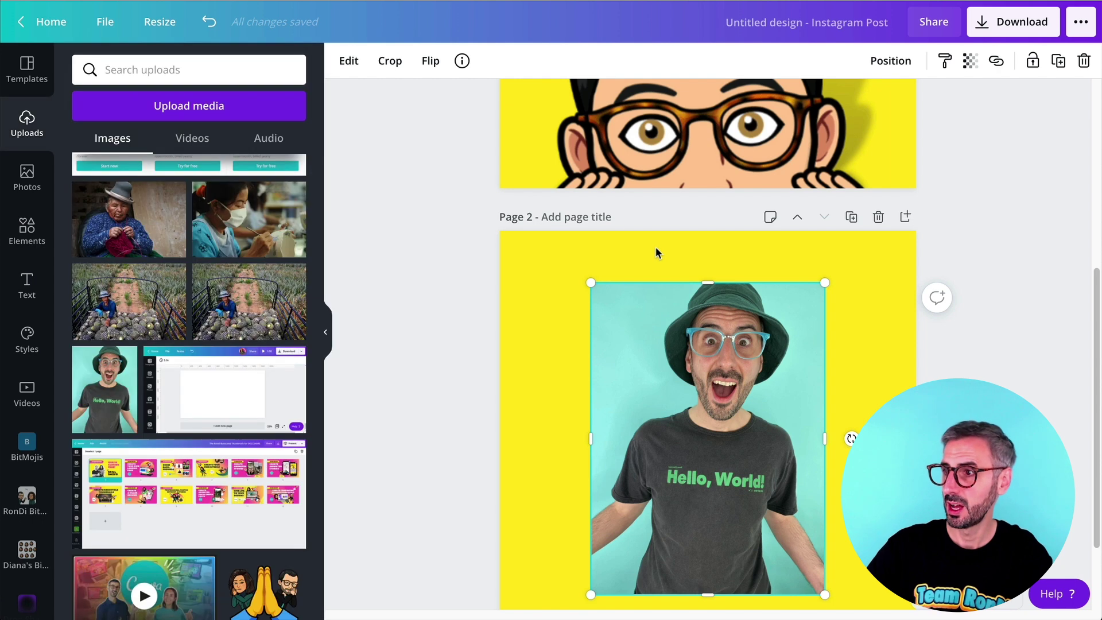
pyautogui.click(491, 364)
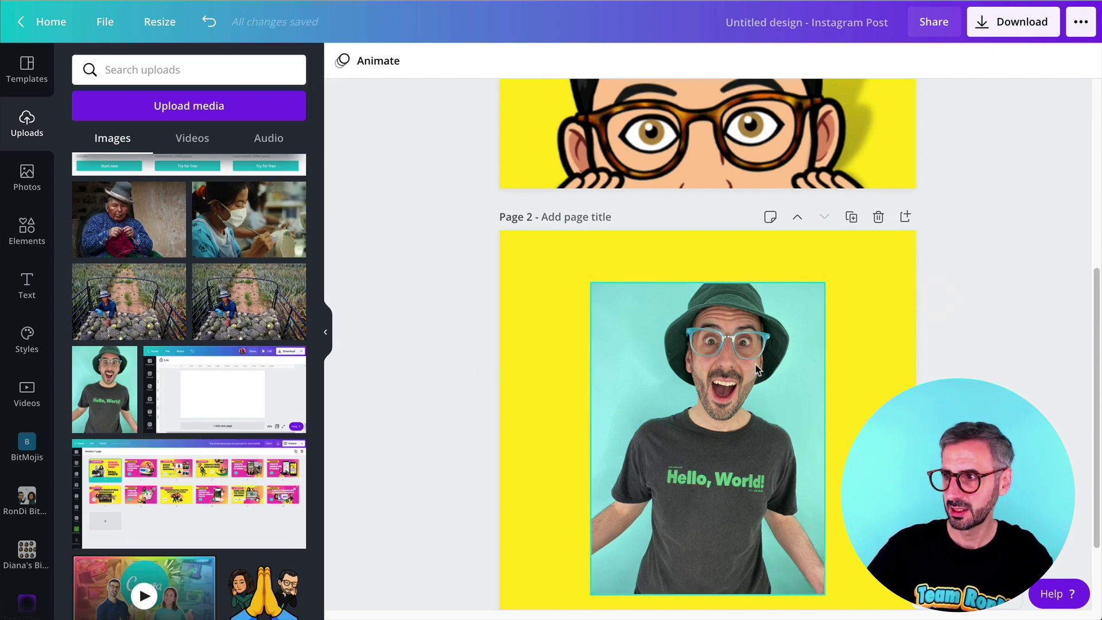
pyautogui.click(697, 372)
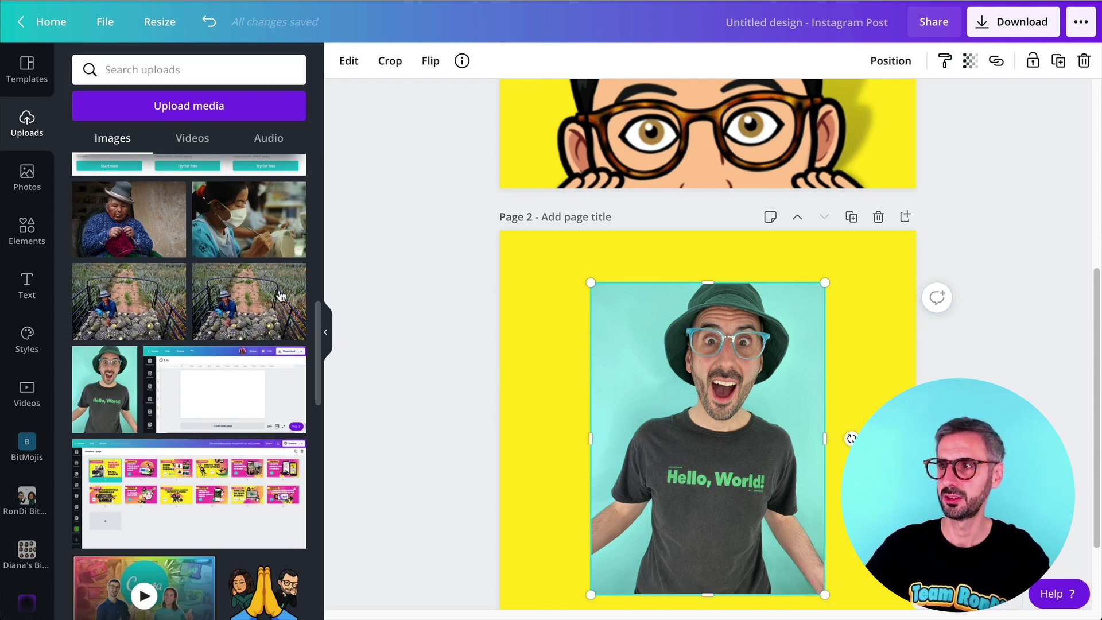
pyautogui.click(344, 63)
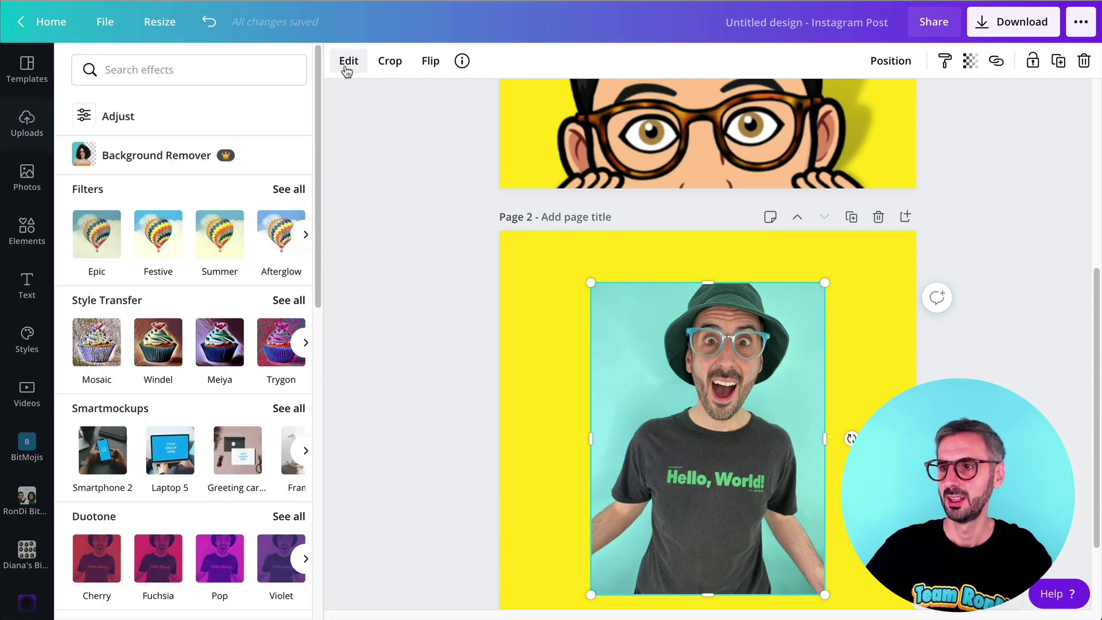
pyautogui.scroll(-5, 142, 457)
pyautogui.scroll(-3, 142, 457)
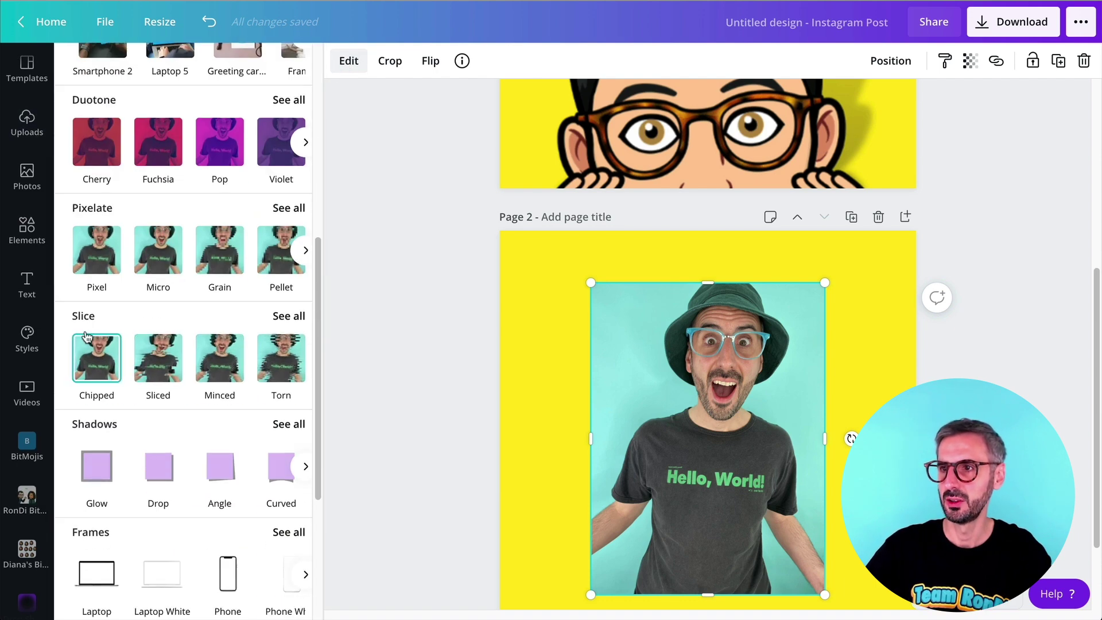
pyautogui.scroll(-2, 90, 254)
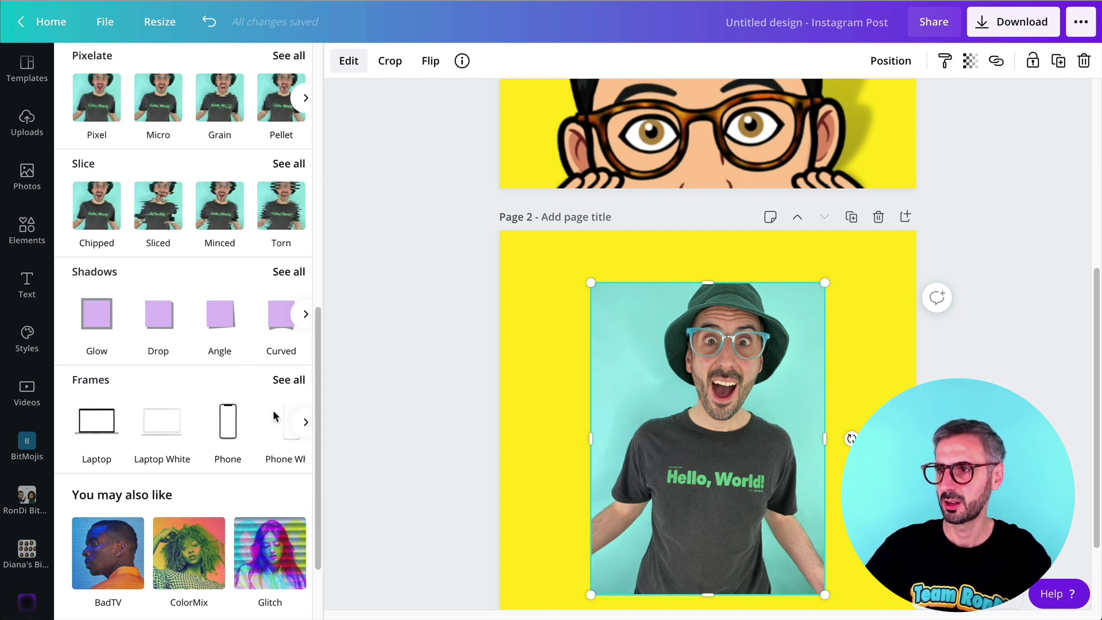
pyautogui.click(288, 382)
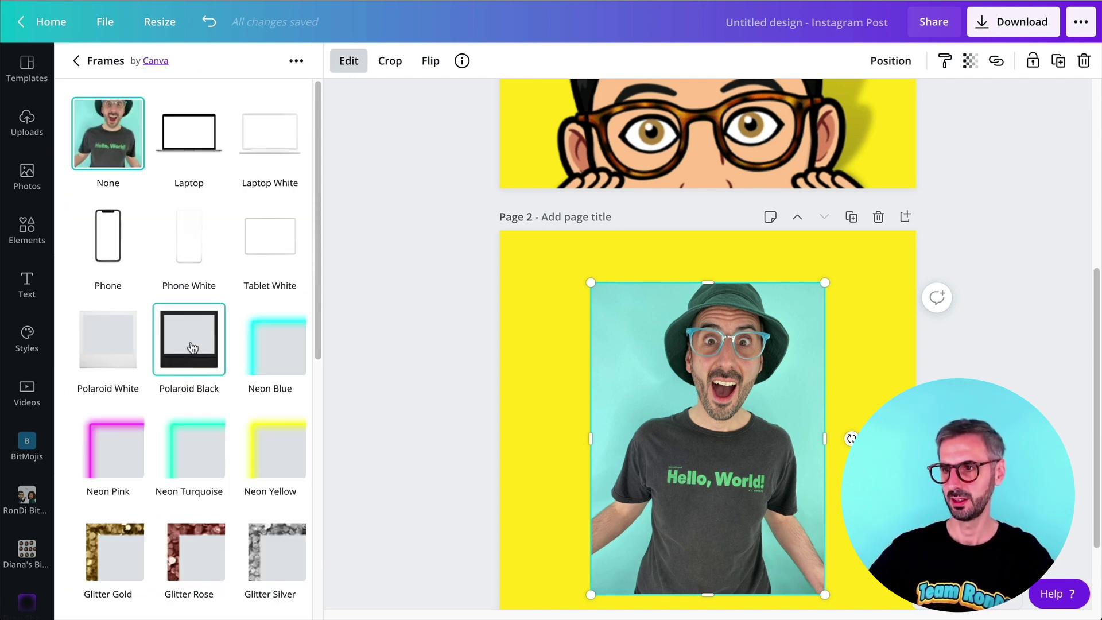
pyautogui.scroll(-8, 192, 352)
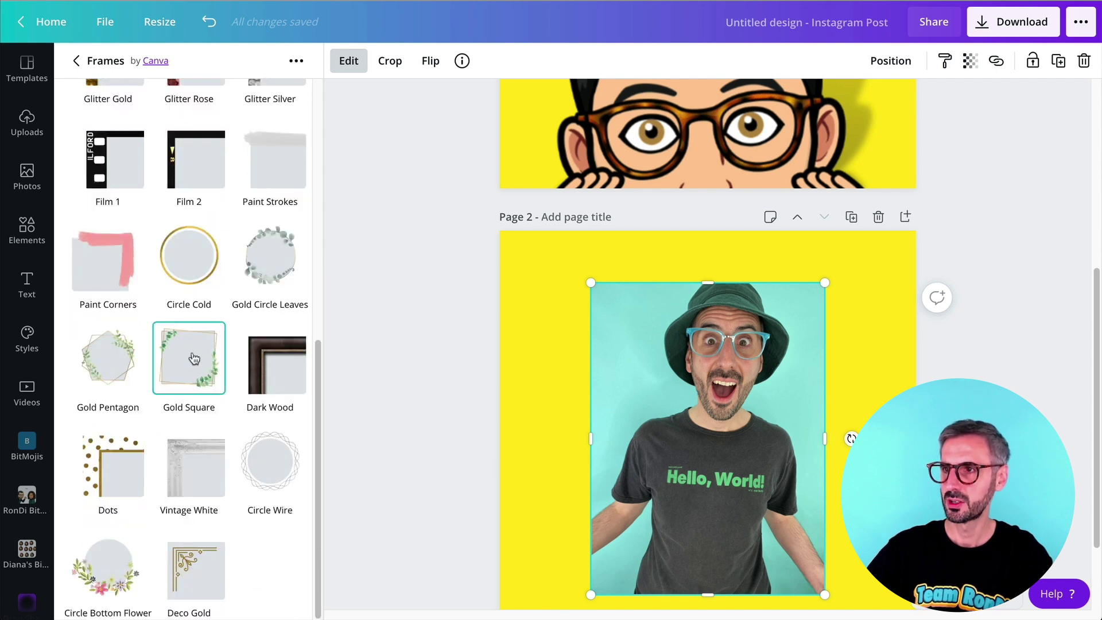
pyautogui.scroll(8, 195, 357)
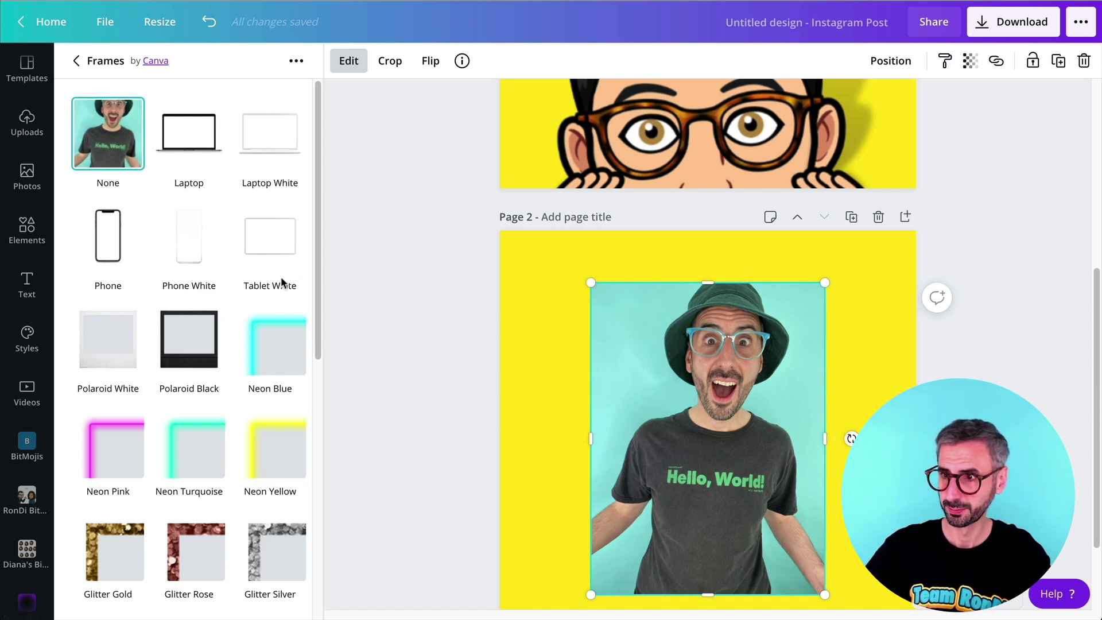
pyautogui.scroll(-3, 229, 476)
pyautogui.scroll(-2, 114, 364)
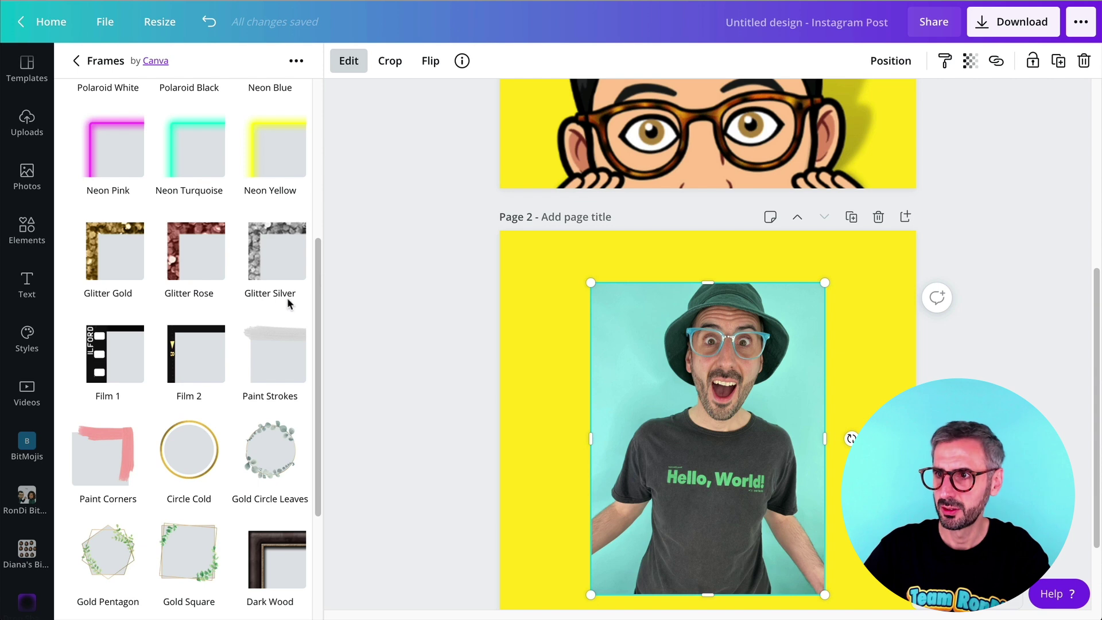
pyautogui.scroll(-3, 123, 388)
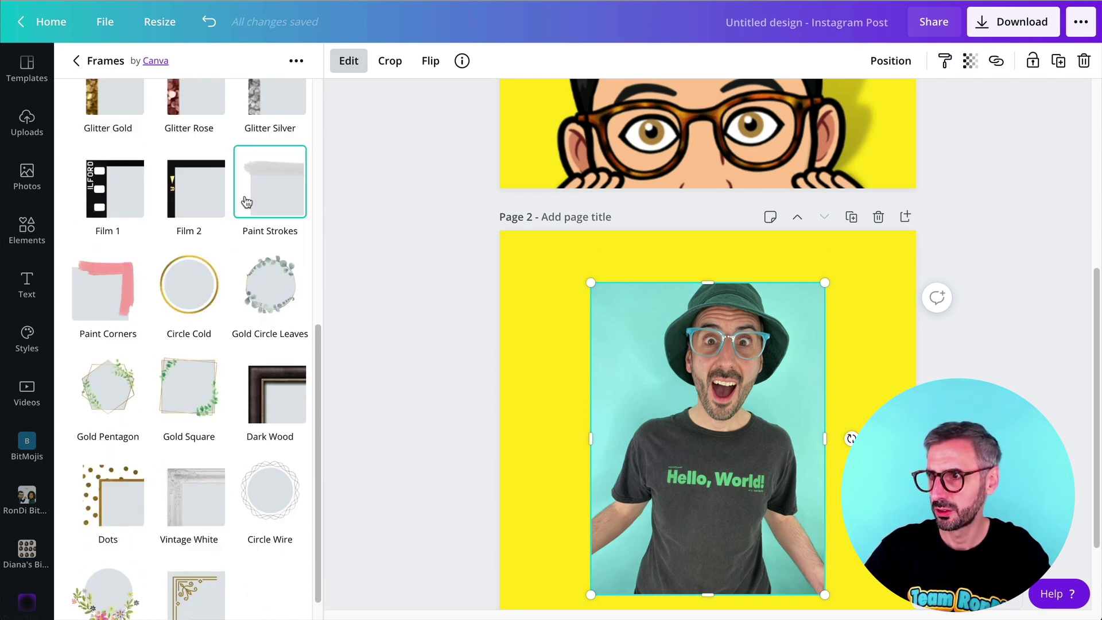
pyautogui.scroll(-1, 271, 227)
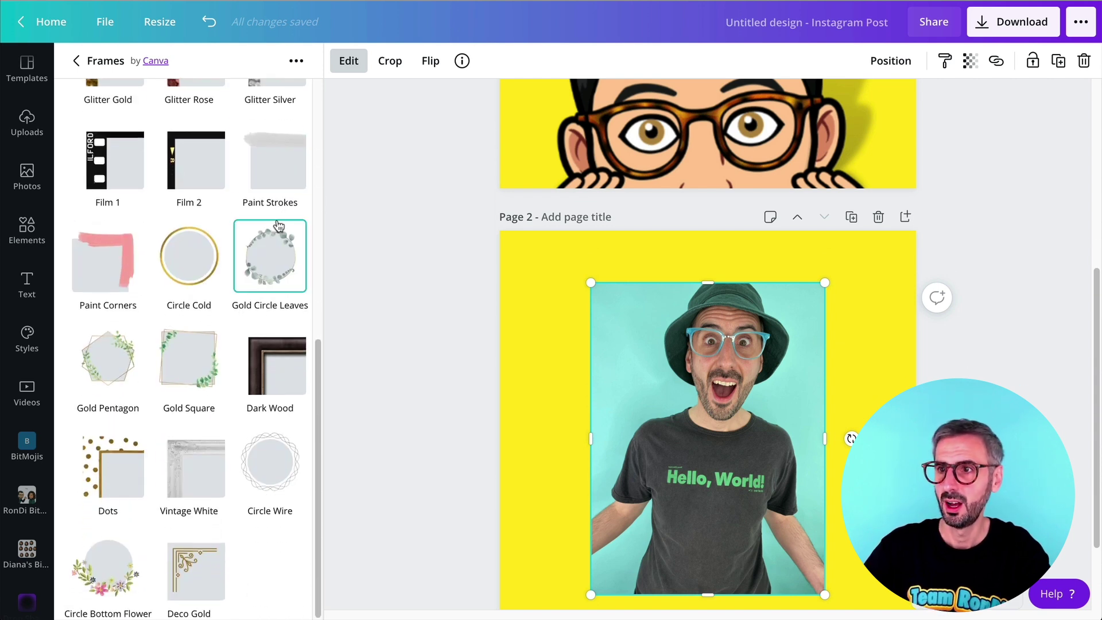
pyautogui.scroll(-3, 37, 290)
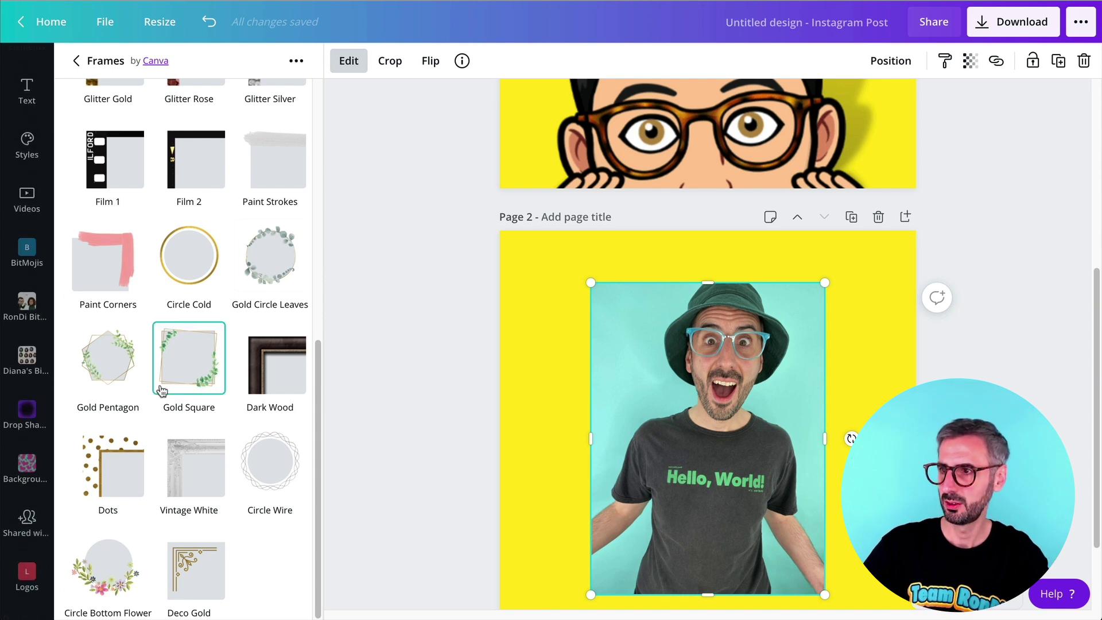
pyautogui.scroll(10, 152, 394)
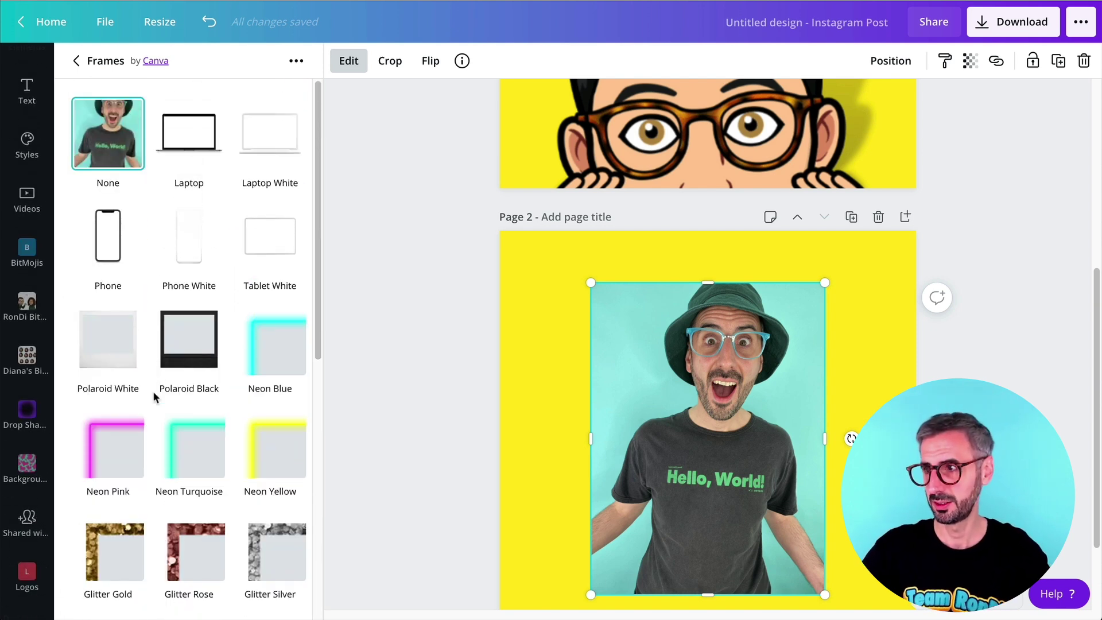
# - Preview the photo in the Laptop frame, shift its crop position, then cancel the frame
pyautogui.click(202, 143)
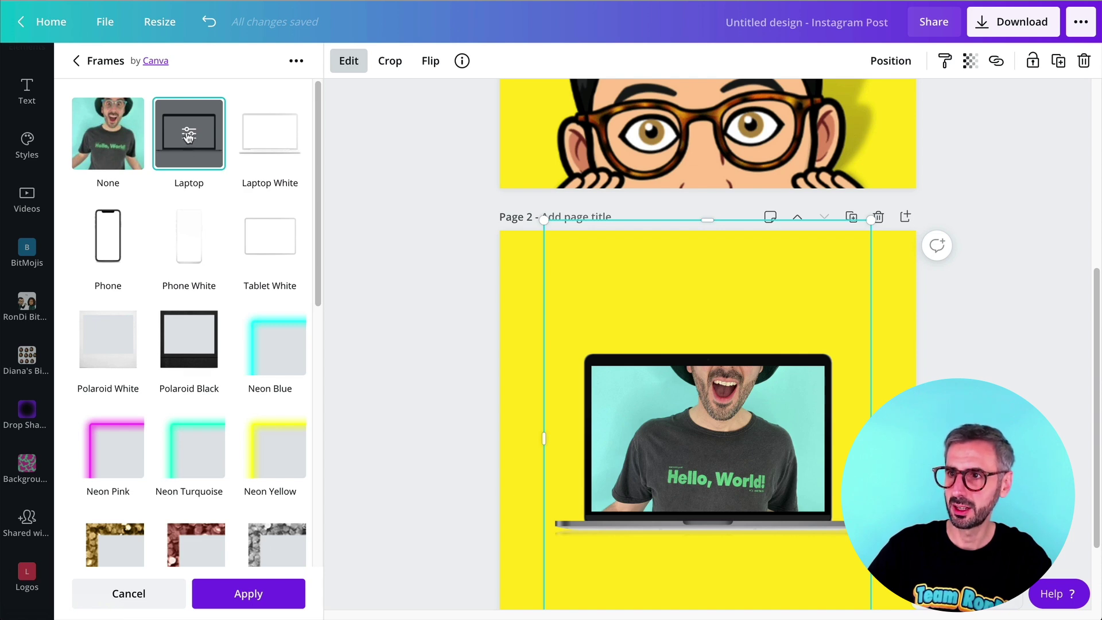
pyautogui.click(188, 136)
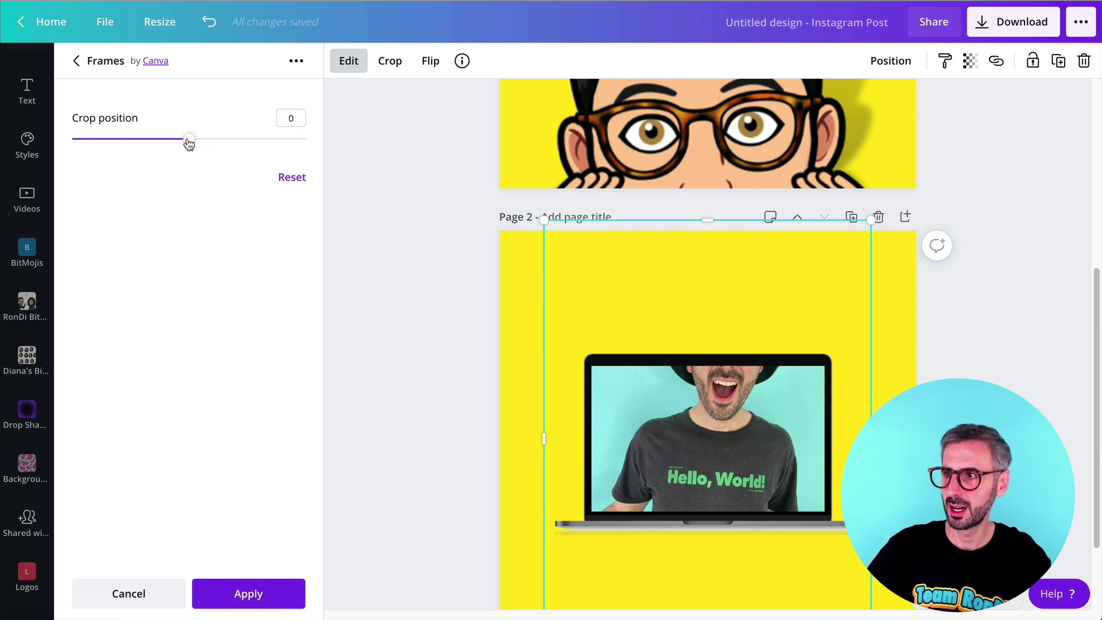
pyautogui.moveTo(187, 143); pyautogui.dragTo(107, 170)
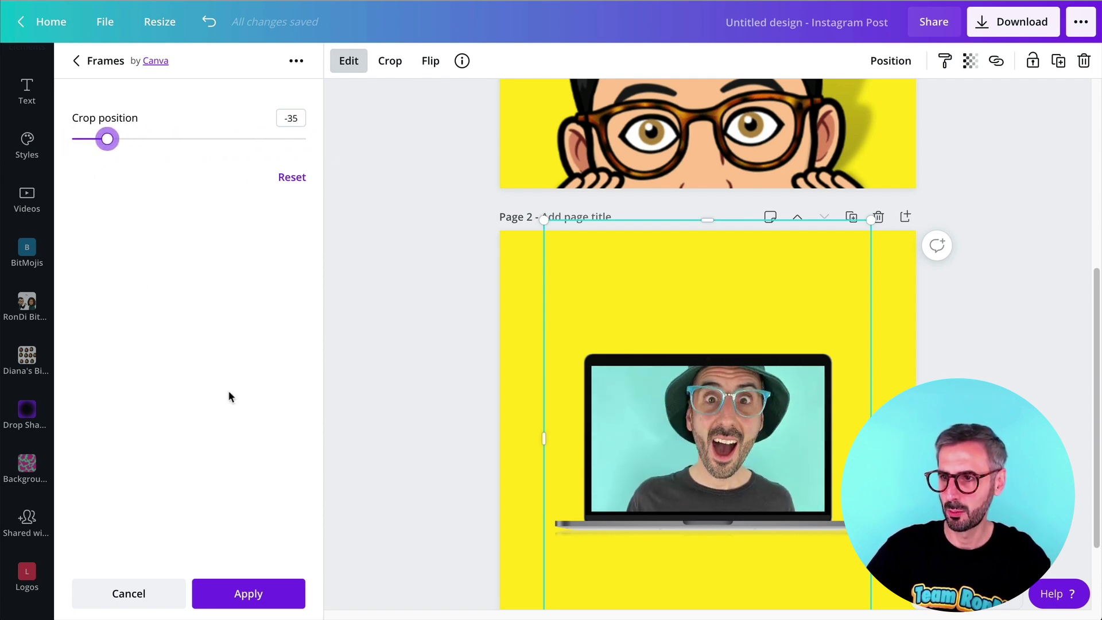
pyautogui.click(132, 594)
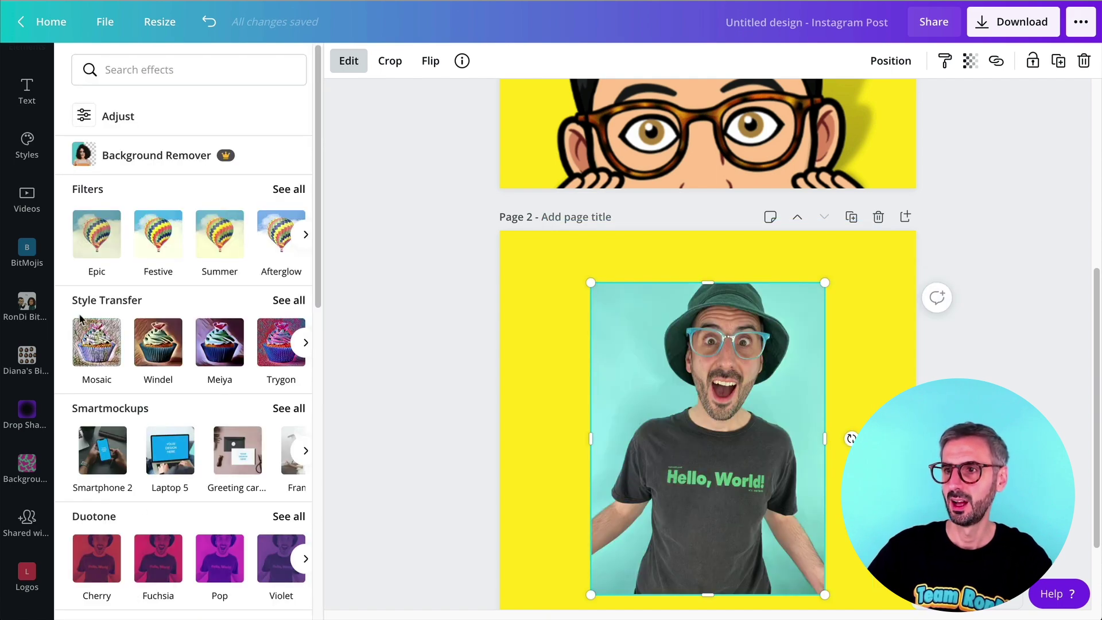
# - Try the Phone White frame on the page 2 photo and adjust its crop position inside it
pyautogui.scroll(-10, 93, 438)
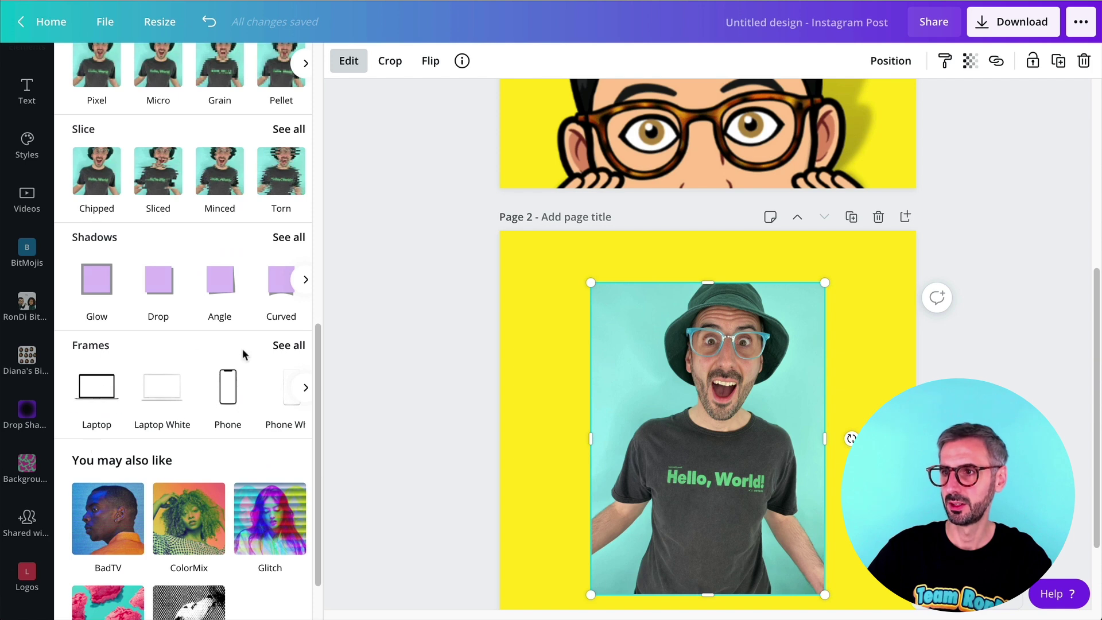
pyautogui.click(298, 349)
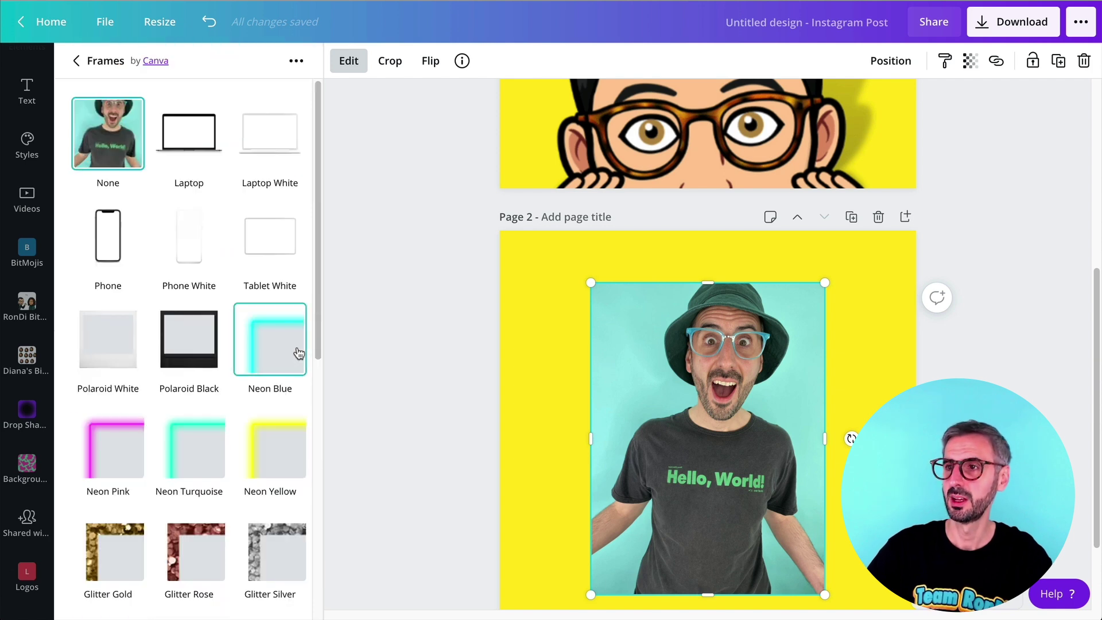
pyautogui.click(197, 244)
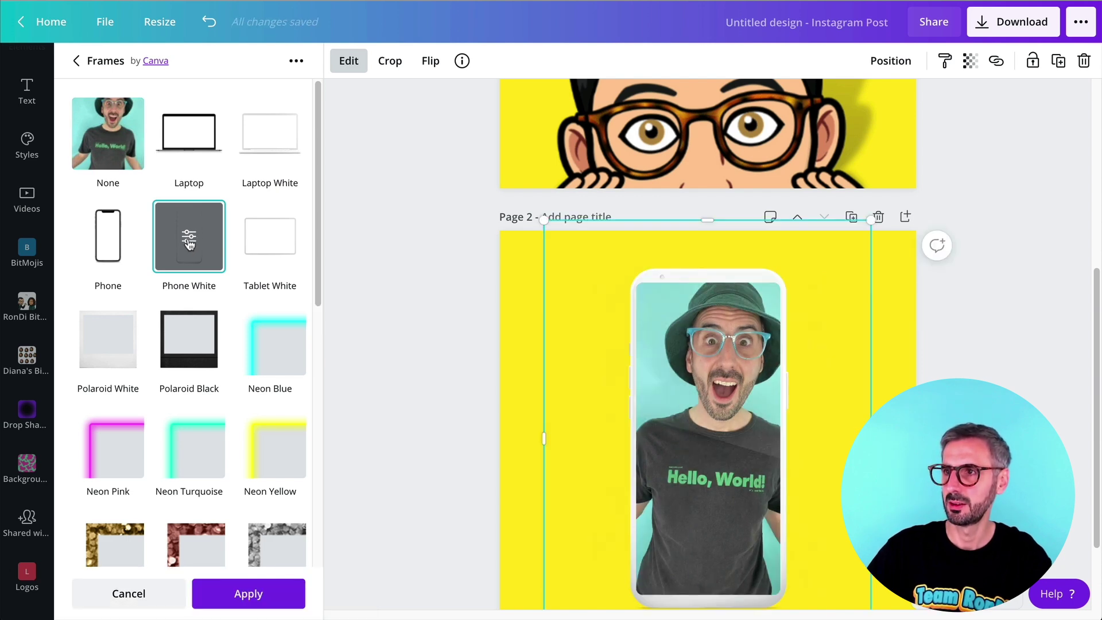
pyautogui.click(190, 241)
pyautogui.moveTo(181, 145); pyautogui.dragTo(195, 178)
# - Replace the phone frame with a Neon Blue frame on the page 2 photo
pyautogui.click(151, 594)
pyautogui.scroll(-9, 167, 459)
pyautogui.click(289, 362)
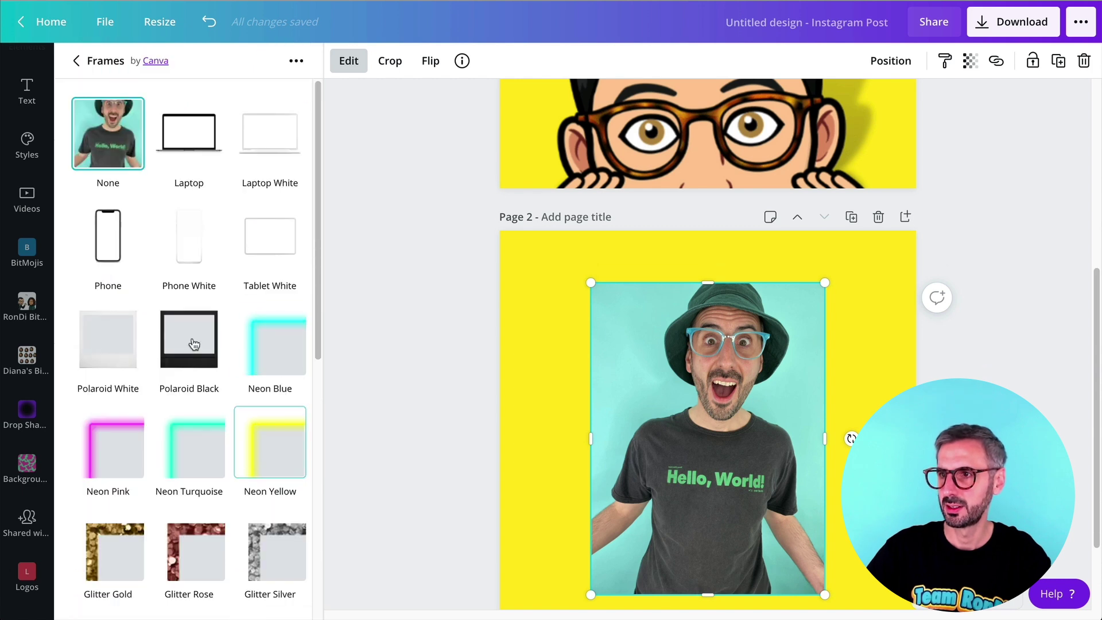
pyautogui.click(281, 333)
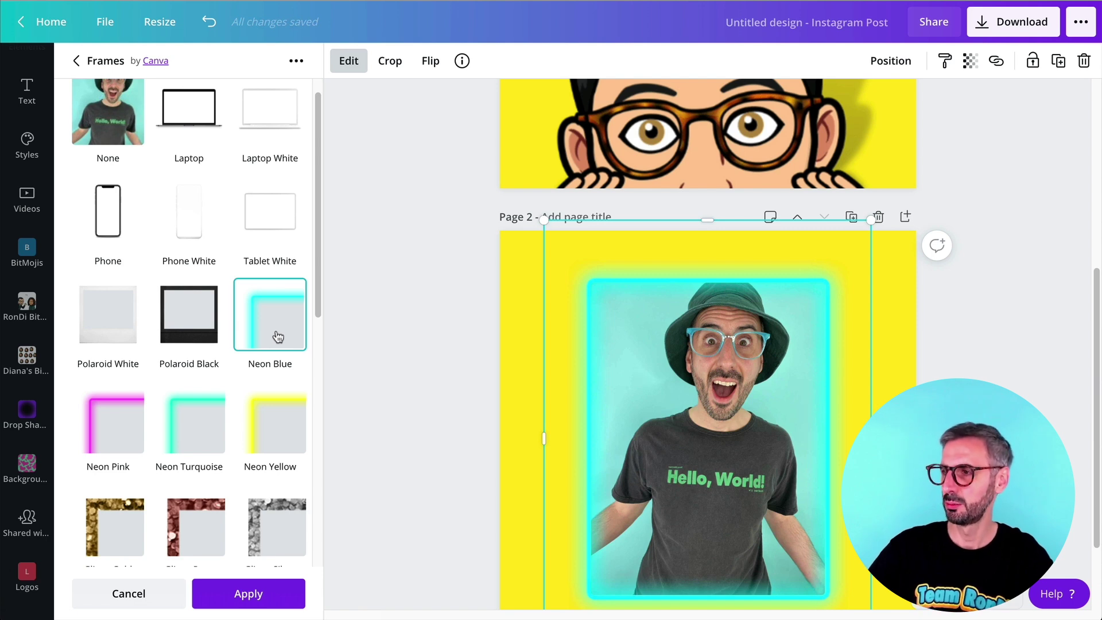
pyautogui.scroll(-2, 646, 382)
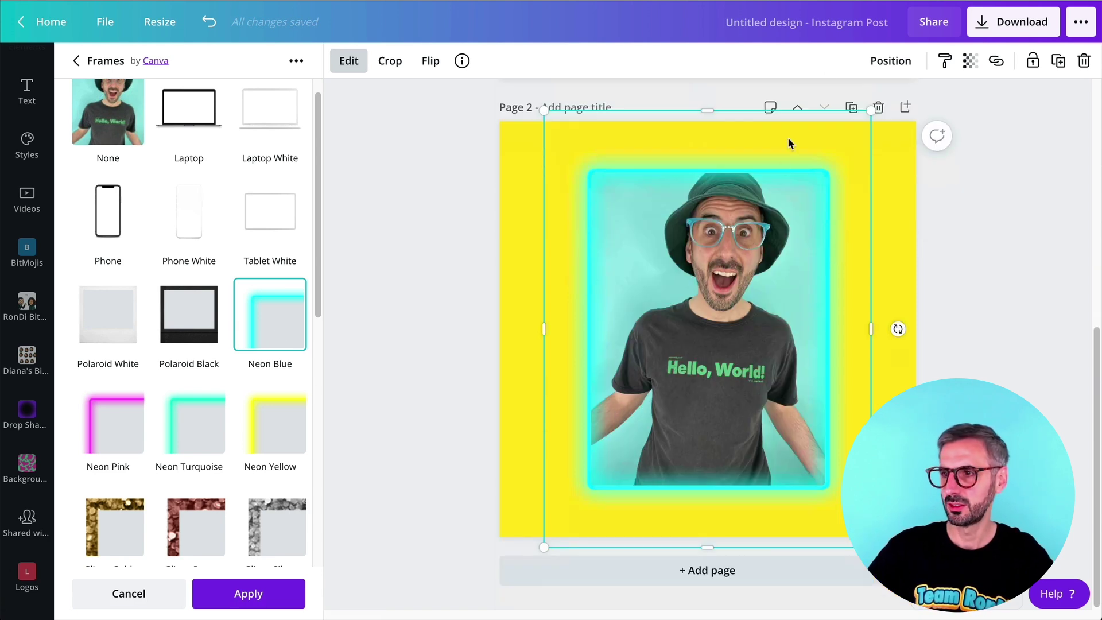
pyautogui.scroll(1, 974, 265)
pyautogui.click(248, 594)
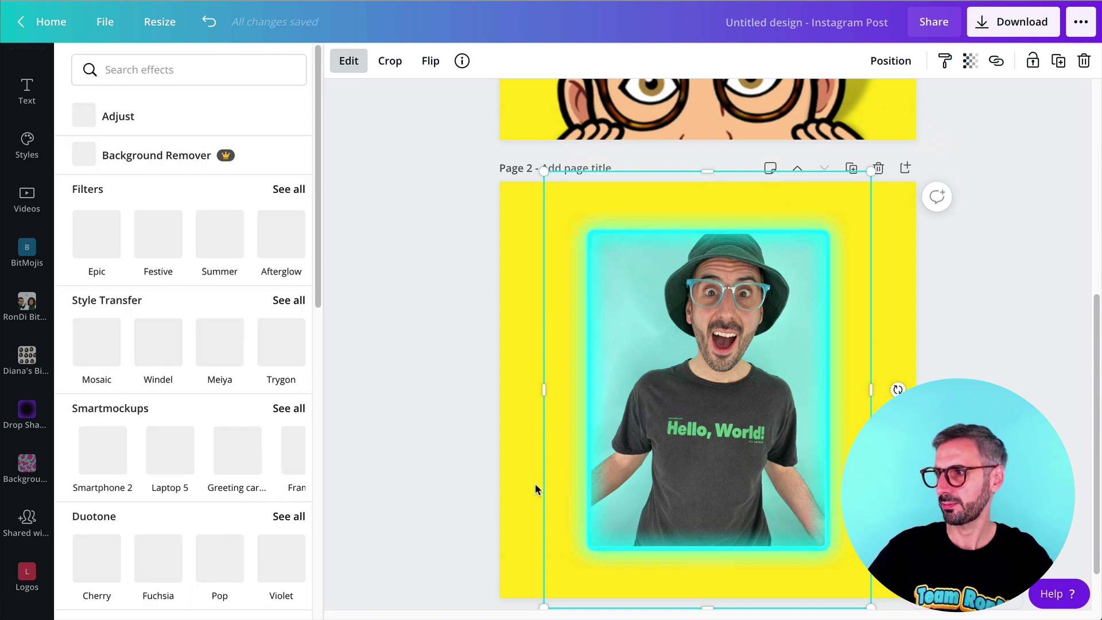
# - Change page 2's background from yellow to black, after previewing light grey
pyautogui.click(872, 350)
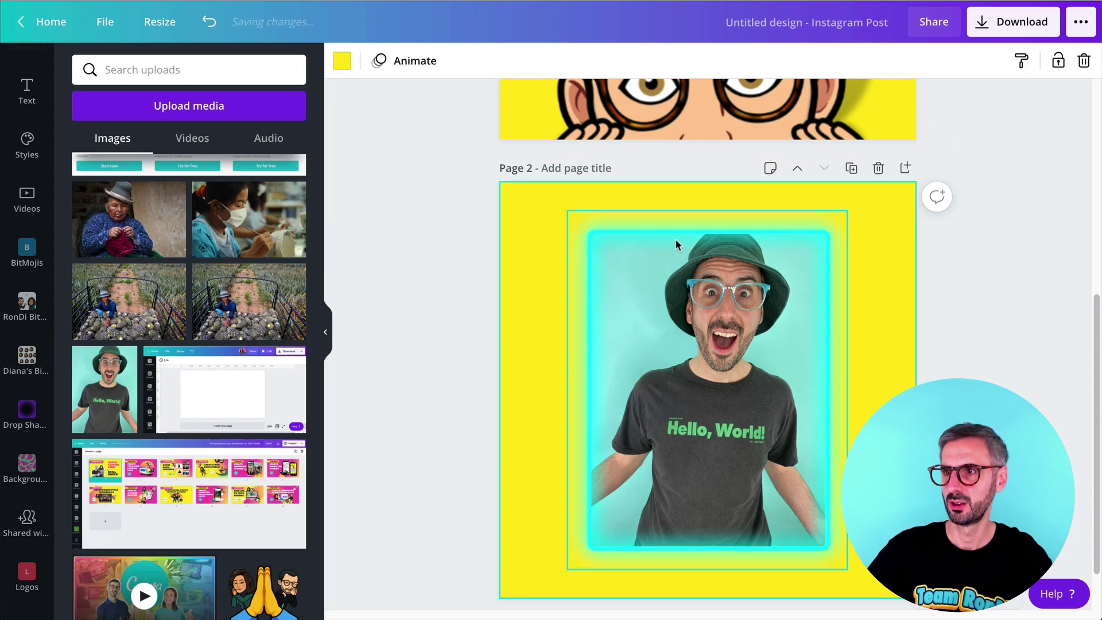
pyautogui.click(342, 61)
pyautogui.click(258, 333)
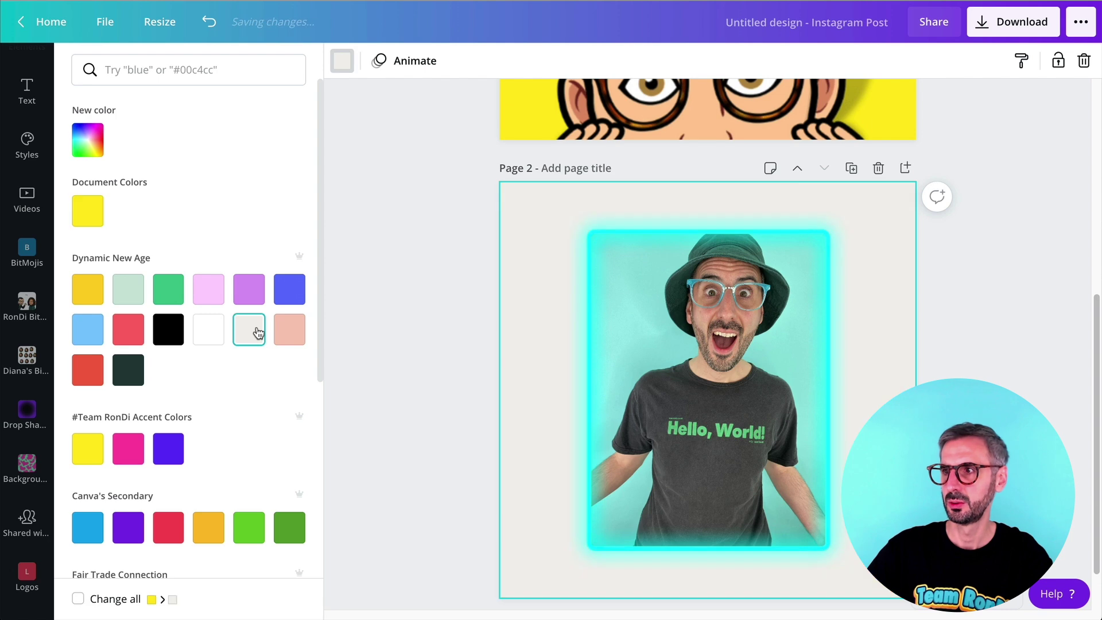
pyautogui.click(168, 341)
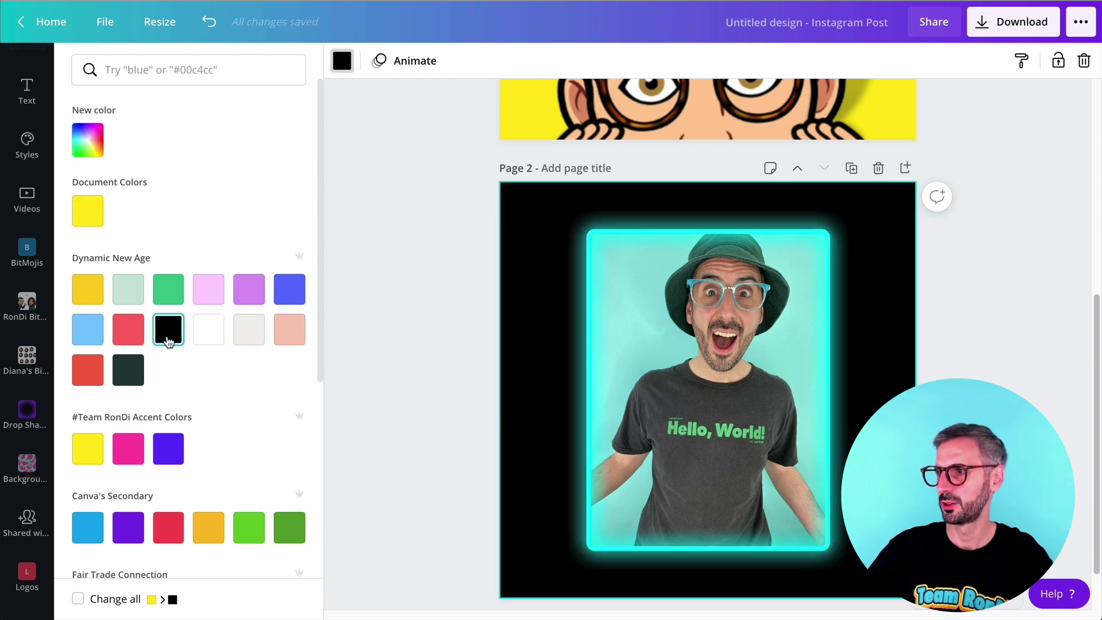
pyautogui.click(829, 419)
# - Duplicate page 2 as page 3 and delete its neon-framed photo
pyautogui.scroll(-2, 869, 411)
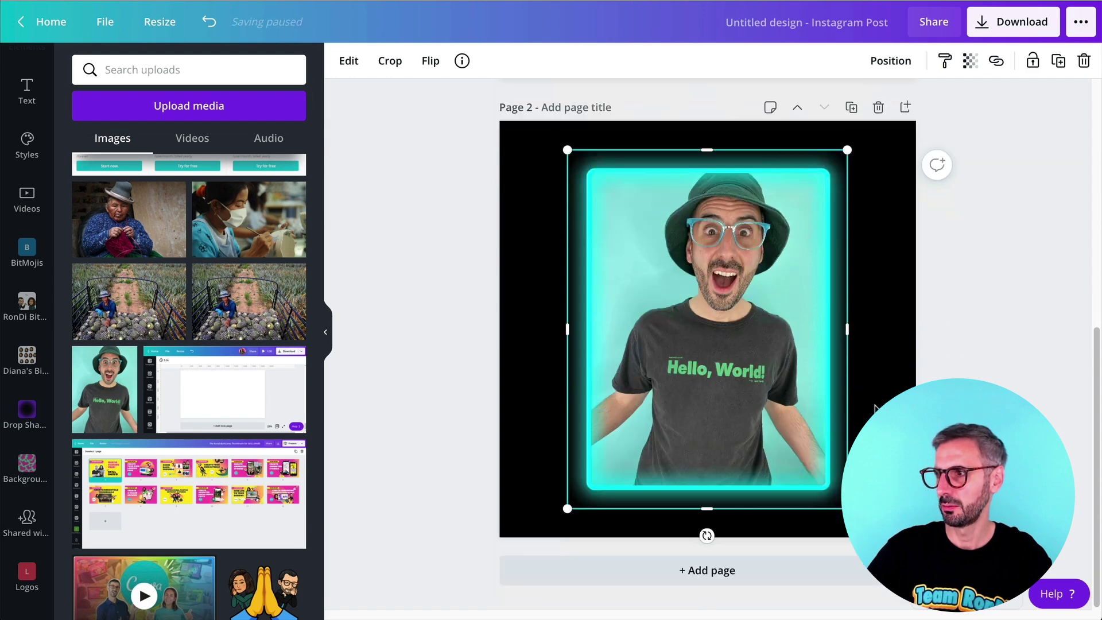
pyautogui.scroll(6, 867, 412)
pyautogui.scroll(-4, 849, 402)
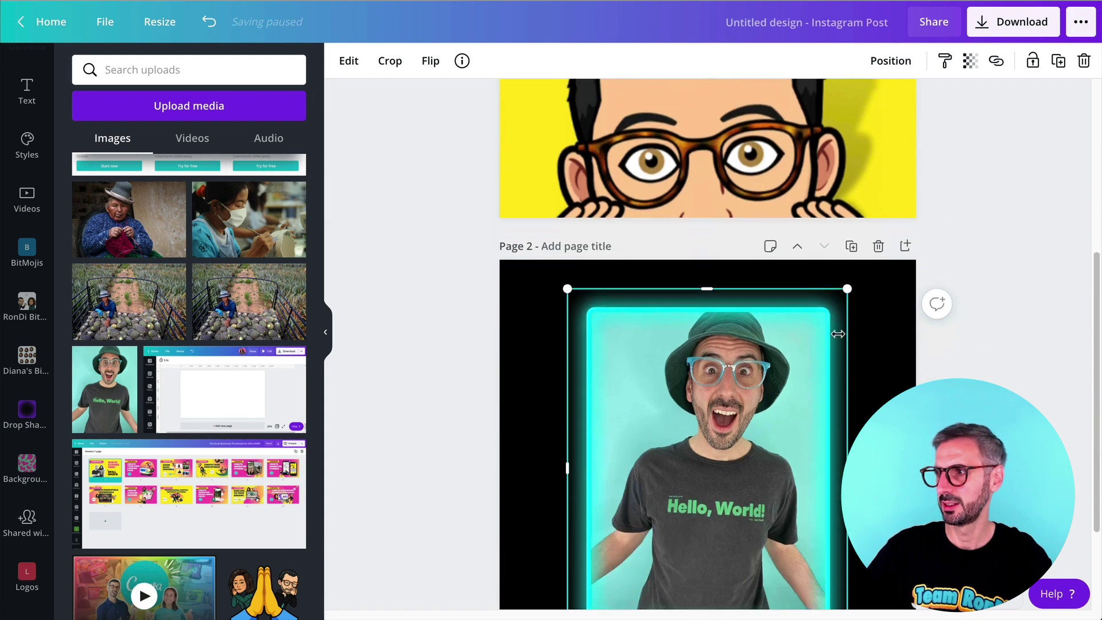
pyautogui.click(844, 247)
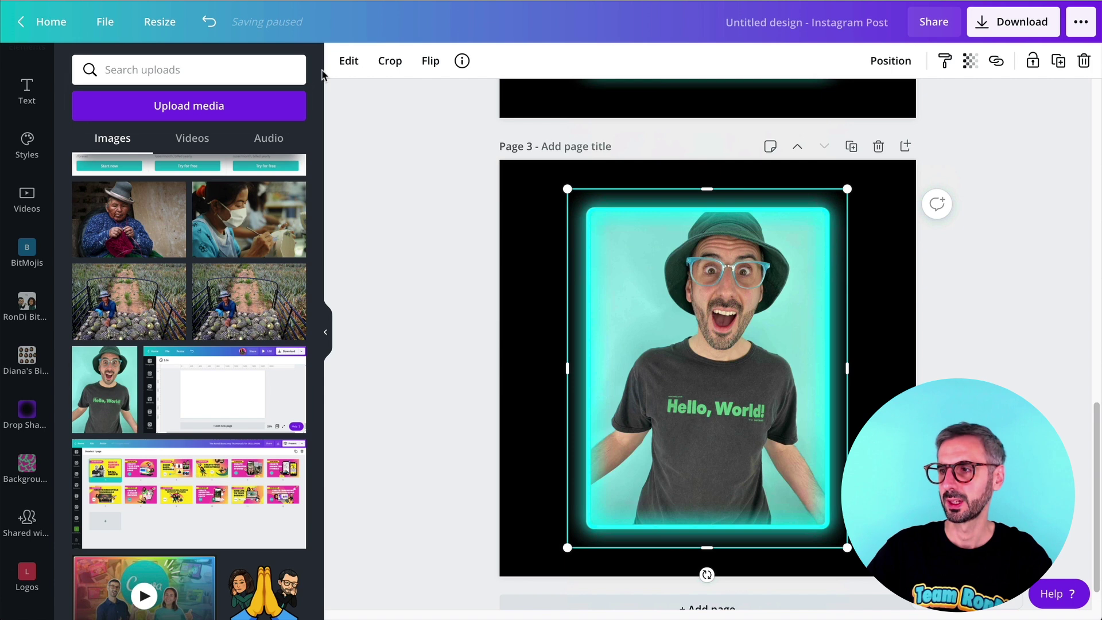
pyautogui.press('Delete')
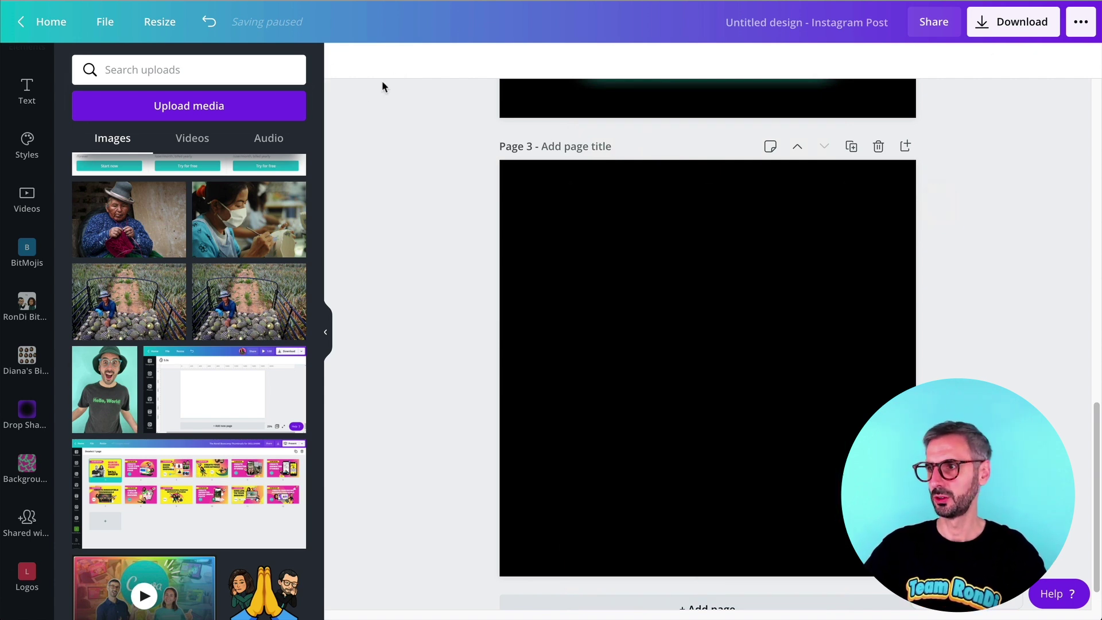
# - Add the Hello World photo from Uploads to page 3 with its background removed
pyautogui.click(104, 387)
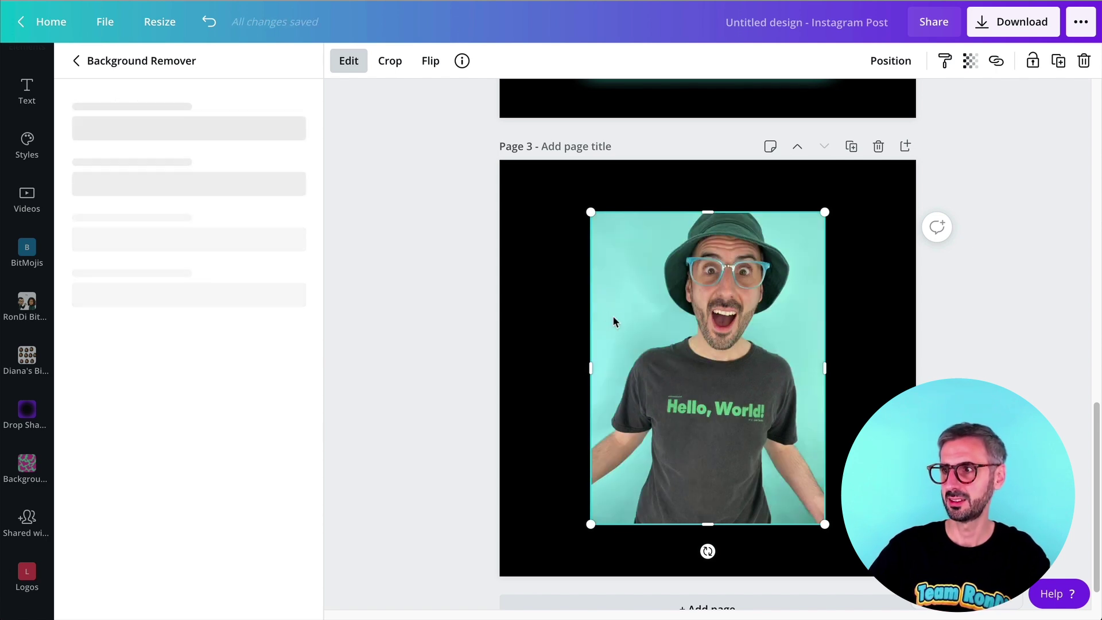
pyautogui.click(551, 300)
pyautogui.click(721, 354)
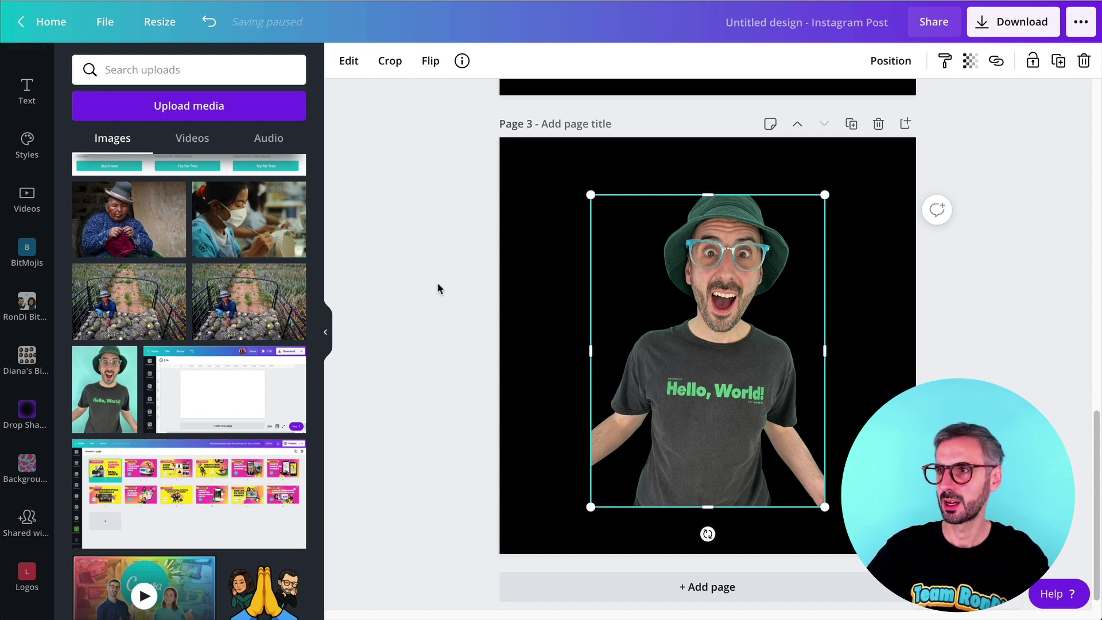
# - Frame the page 3 cutout photo with the Neon Blue frame
pyautogui.click(350, 69)
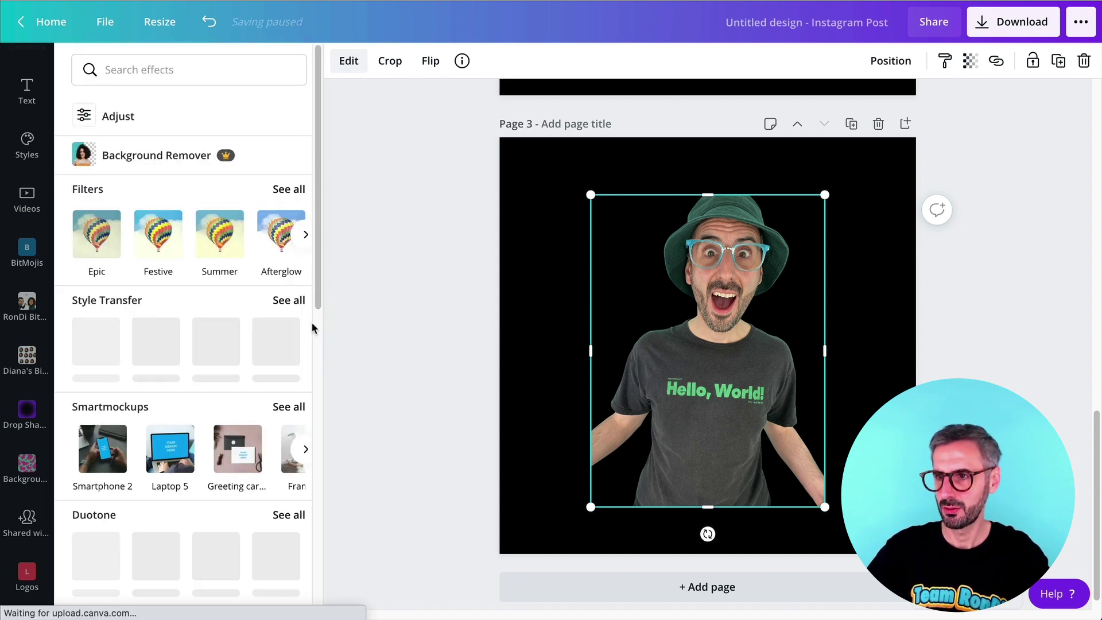
pyautogui.scroll(-3, 177, 445)
pyautogui.scroll(-5, 177, 451)
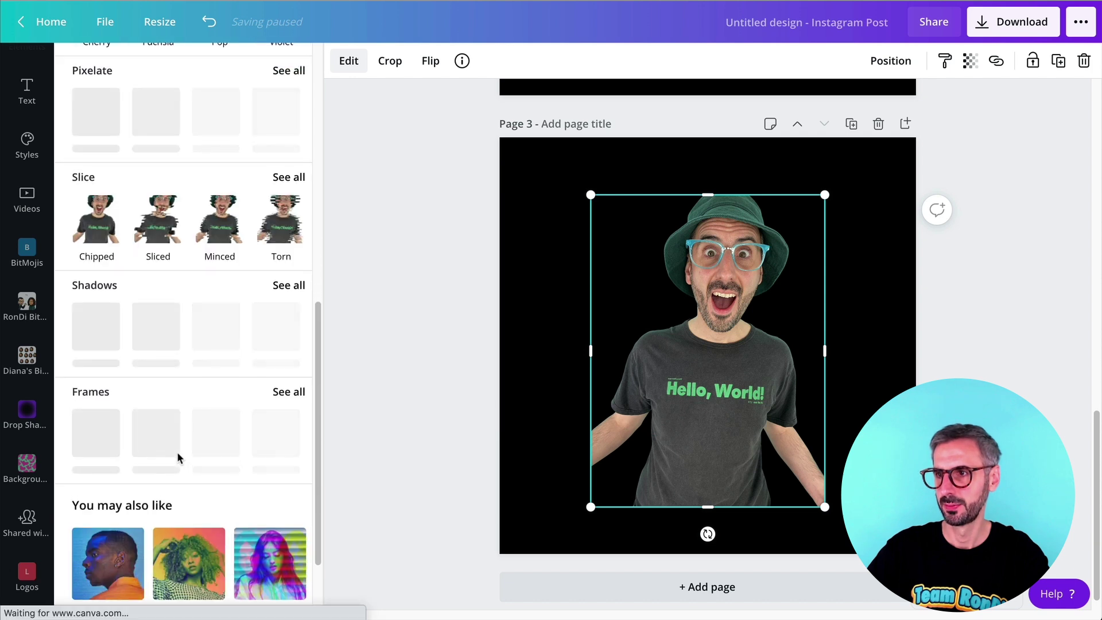
pyautogui.click(287, 393)
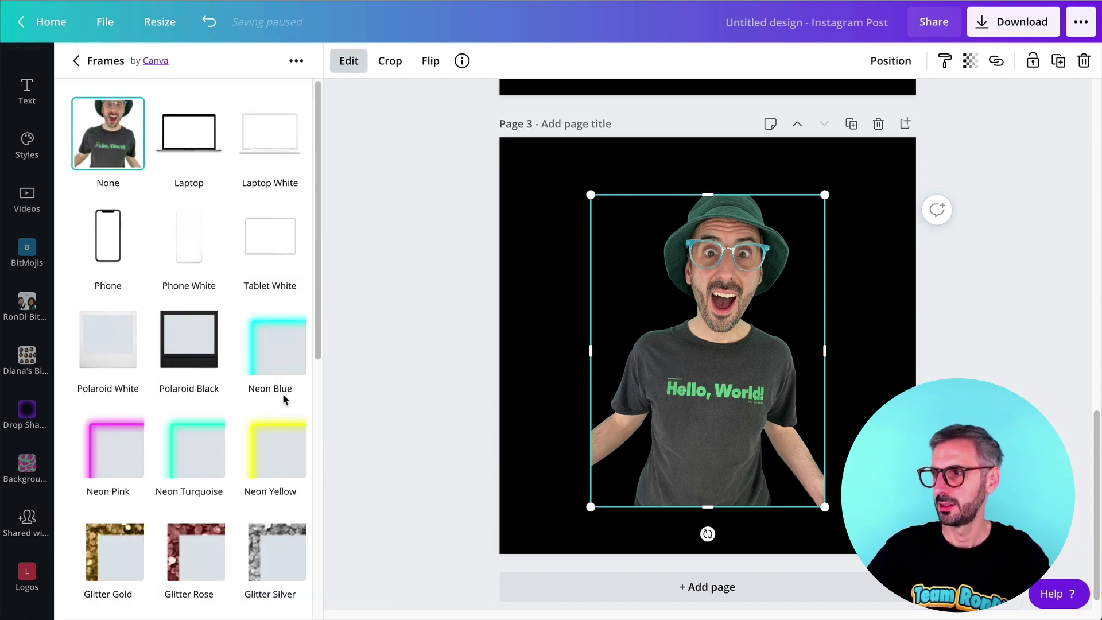
pyautogui.click(278, 344)
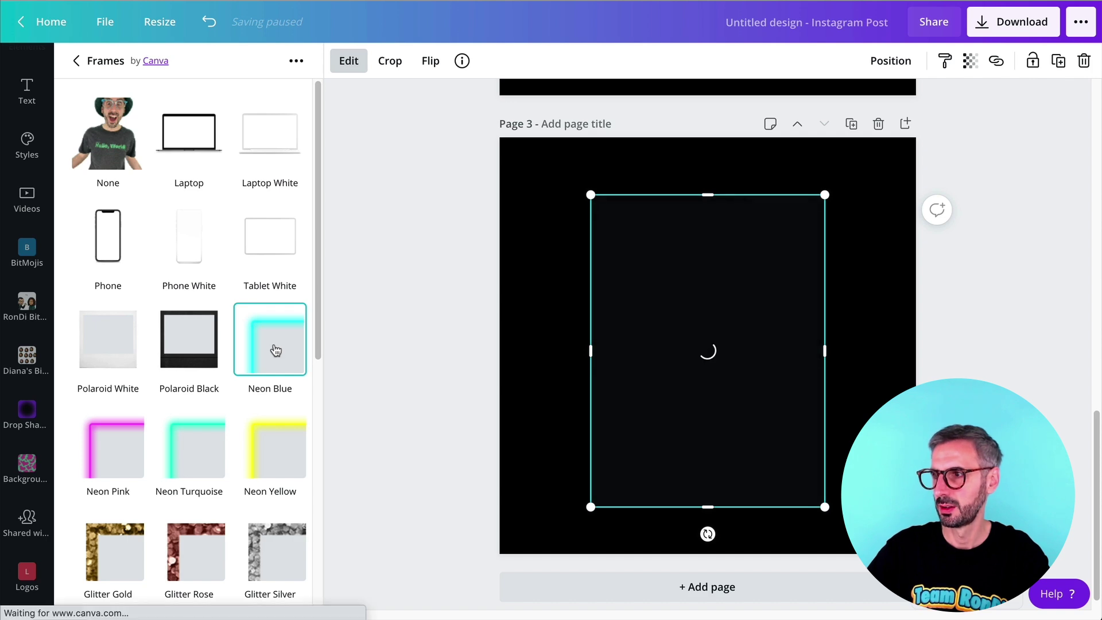
pyautogui.click(275, 351)
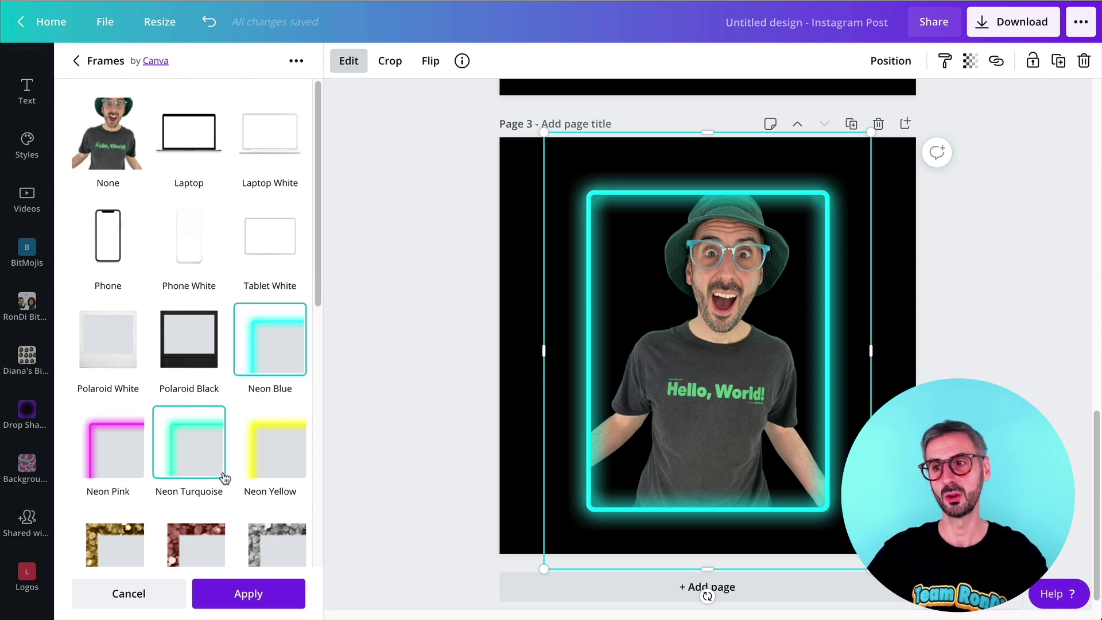
pyautogui.click(275, 351)
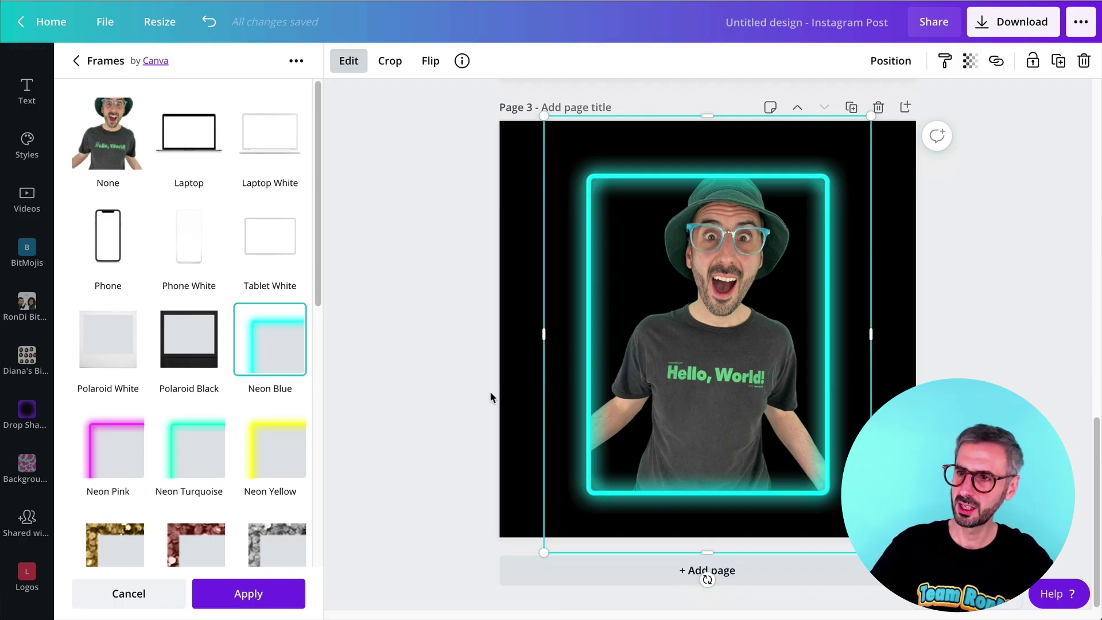
# - Switch the cutout photo's frame from Neon Blue to Neon Yellow
pyautogui.scroll(2, 429, 403)
pyautogui.scroll(-1, 202, 422)
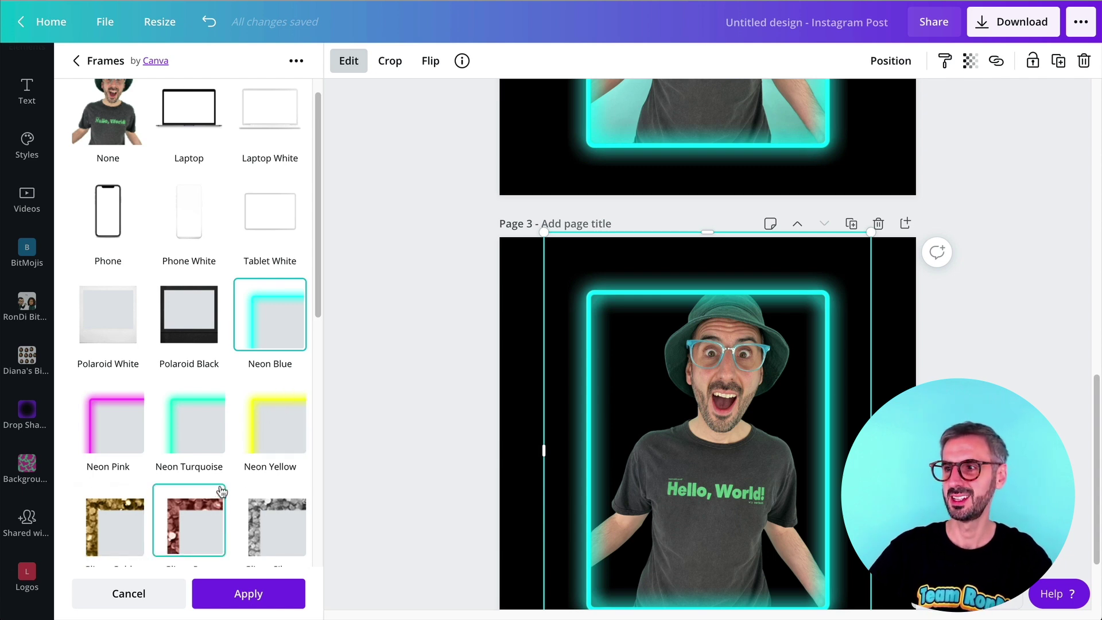
pyautogui.click(271, 442)
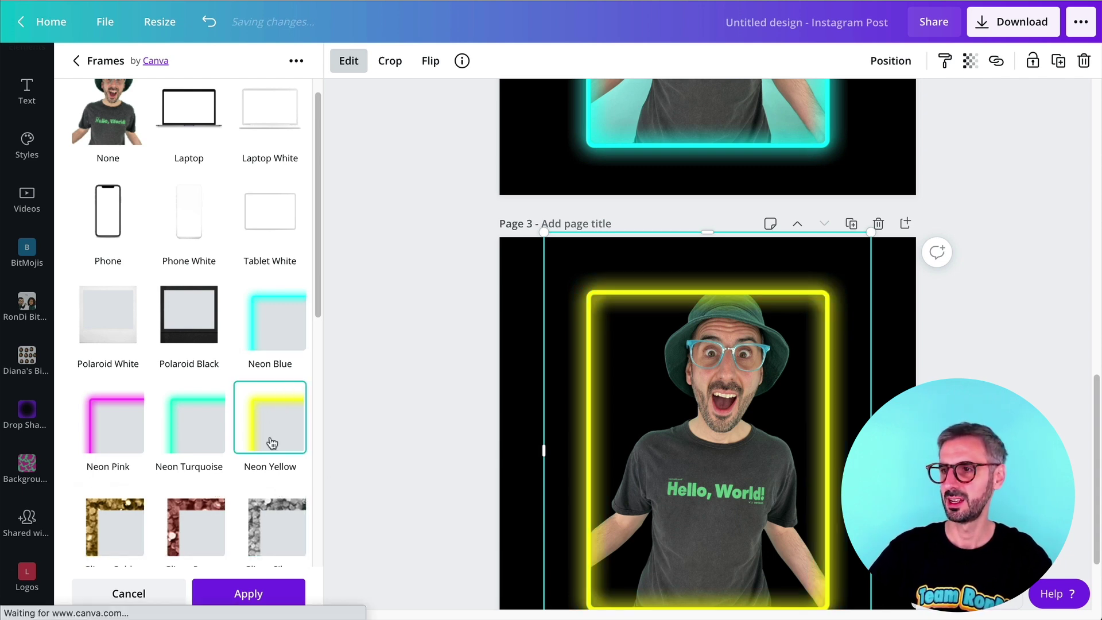
pyautogui.scroll(-2, 271, 441)
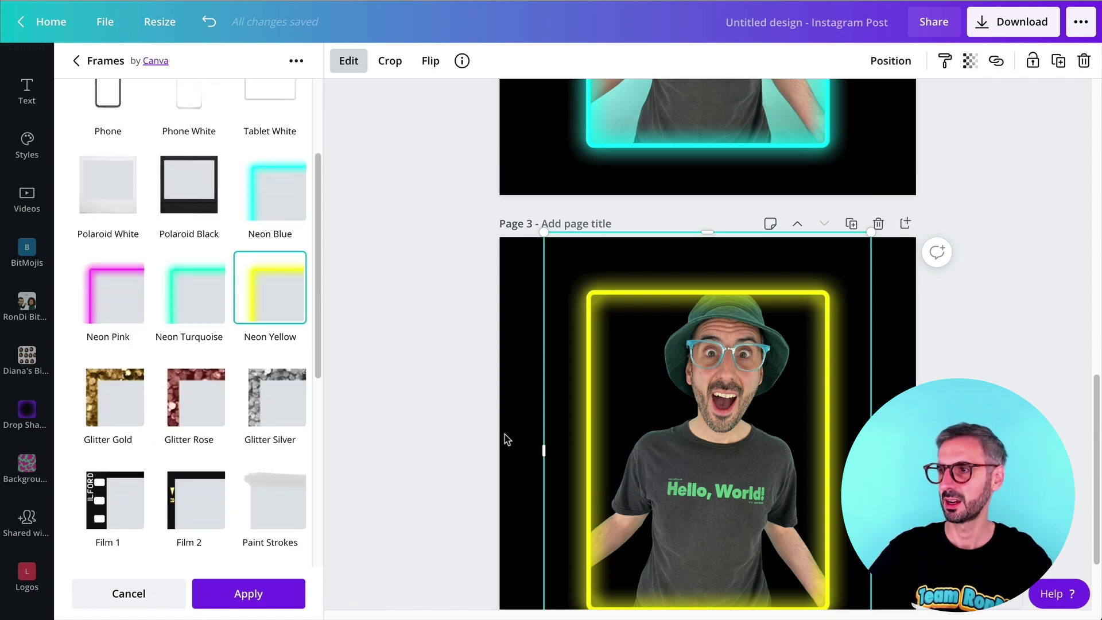
pyautogui.scroll(-2, 506, 439)
pyautogui.scroll(1, 506, 441)
# - Preview a Neon Pink frame on the page 3 photo
pyautogui.scroll(1, 506, 440)
pyautogui.press('Escape')
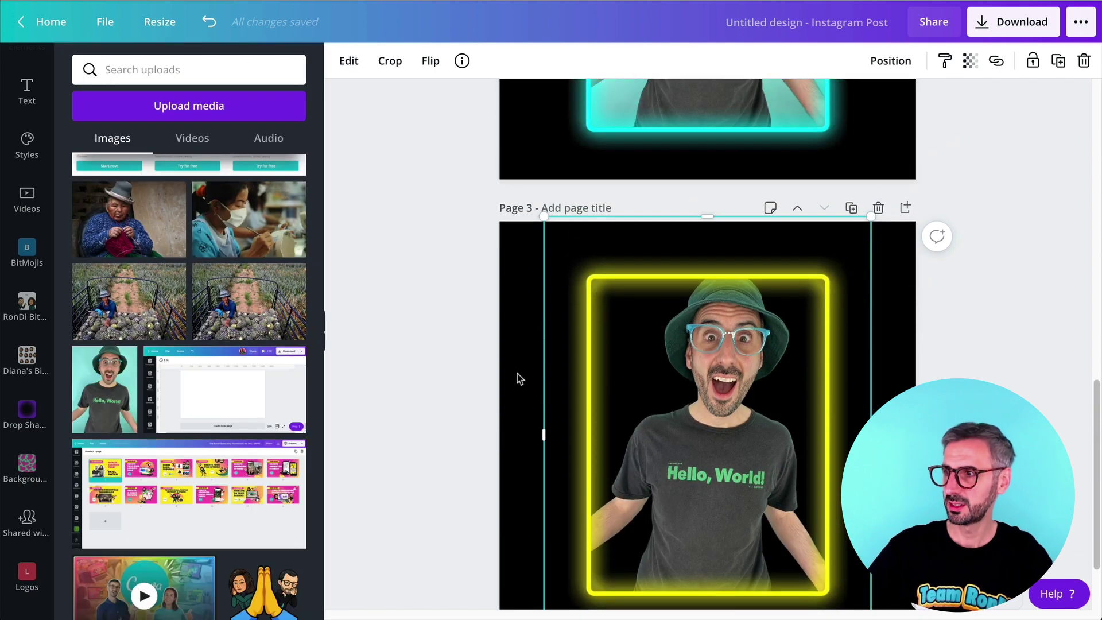
pyautogui.press('Escape')
pyautogui.click(767, 442)
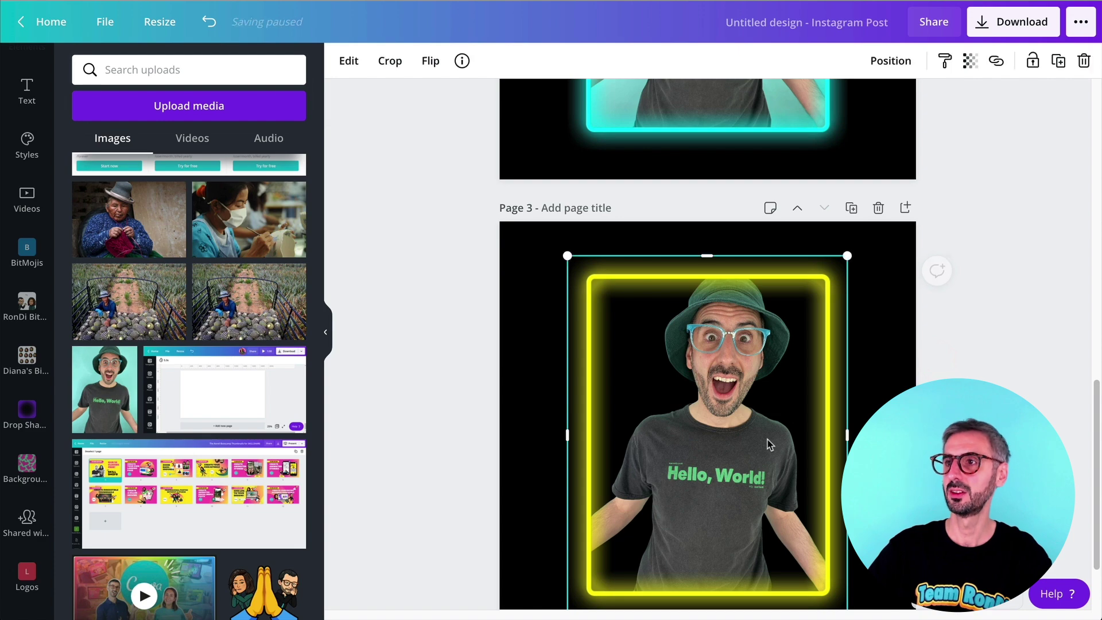
pyautogui.click(348, 61)
pyautogui.scroll(-5, 240, 524)
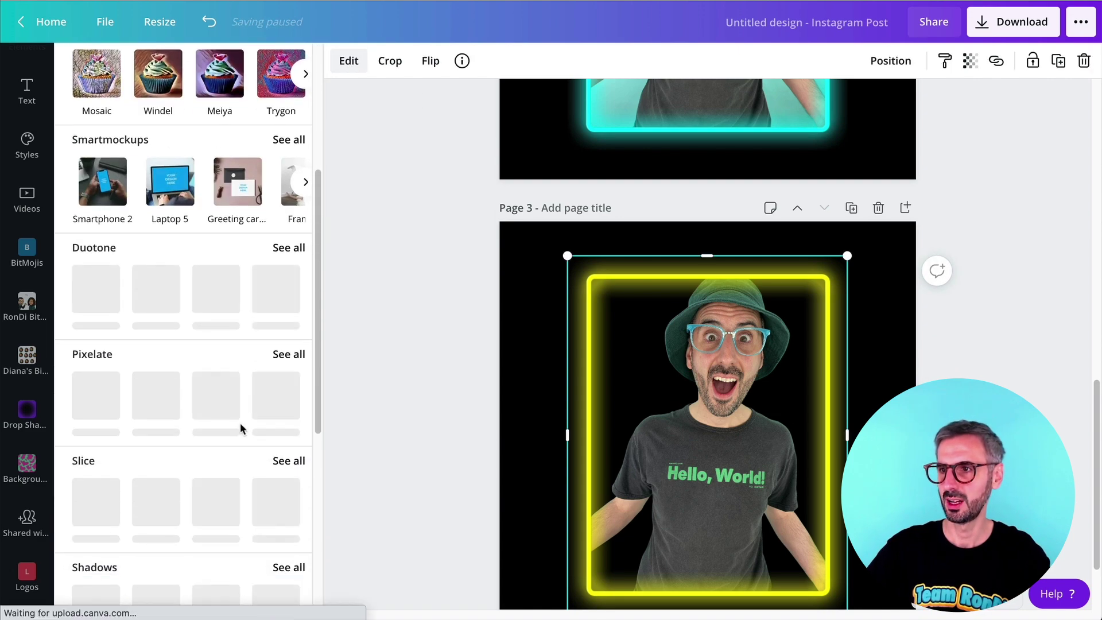
pyautogui.scroll(-2, 241, 426)
pyautogui.scroll(-4, 241, 428)
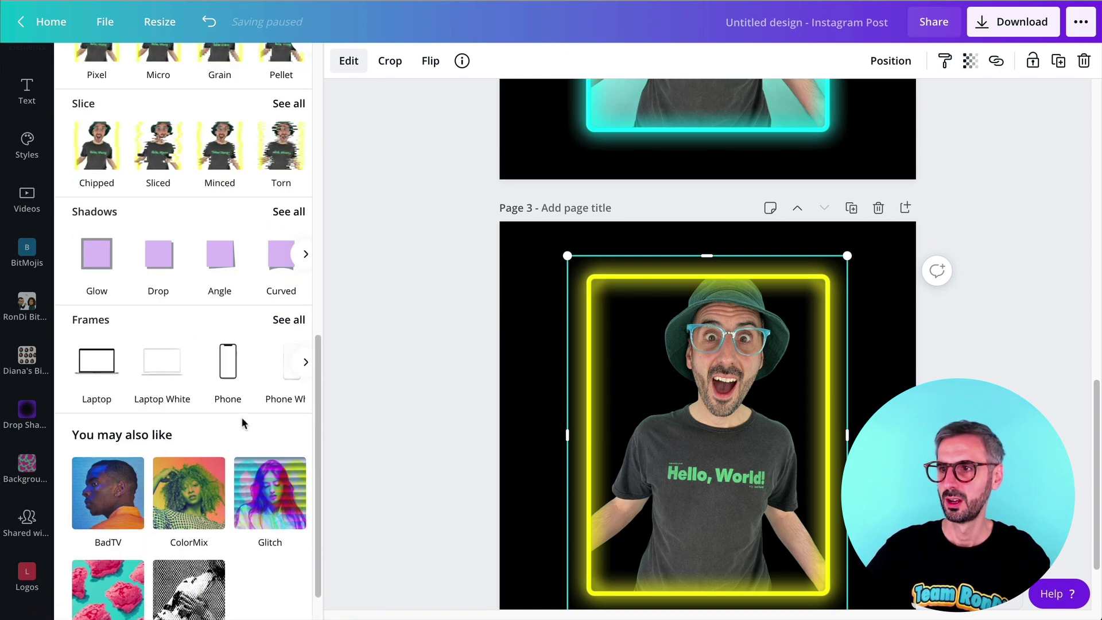
pyautogui.click(280, 320)
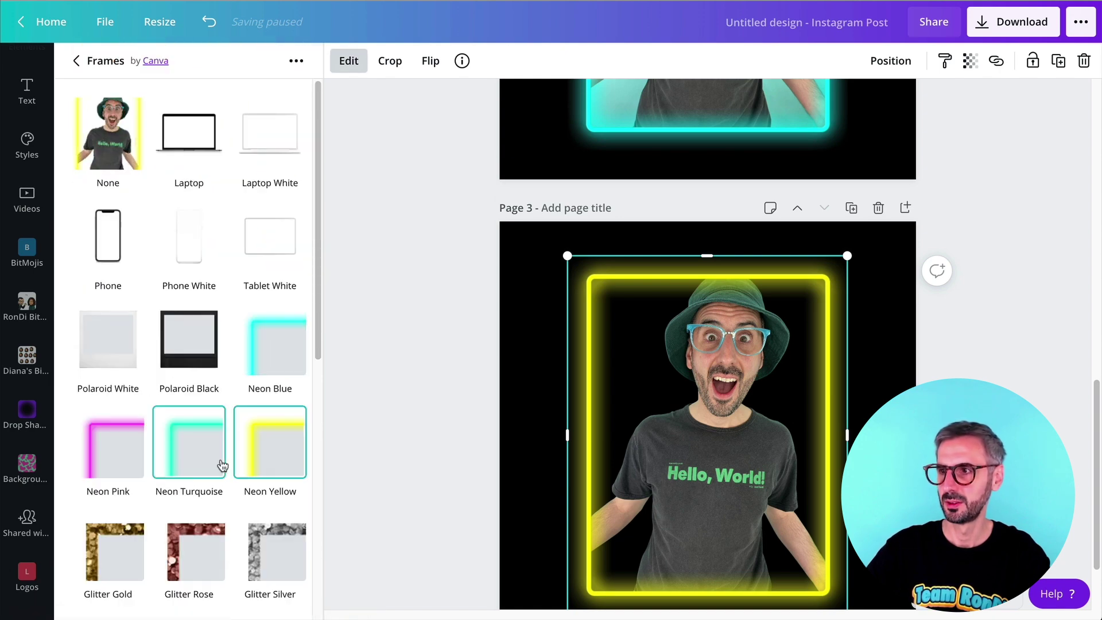
pyautogui.click(96, 455)
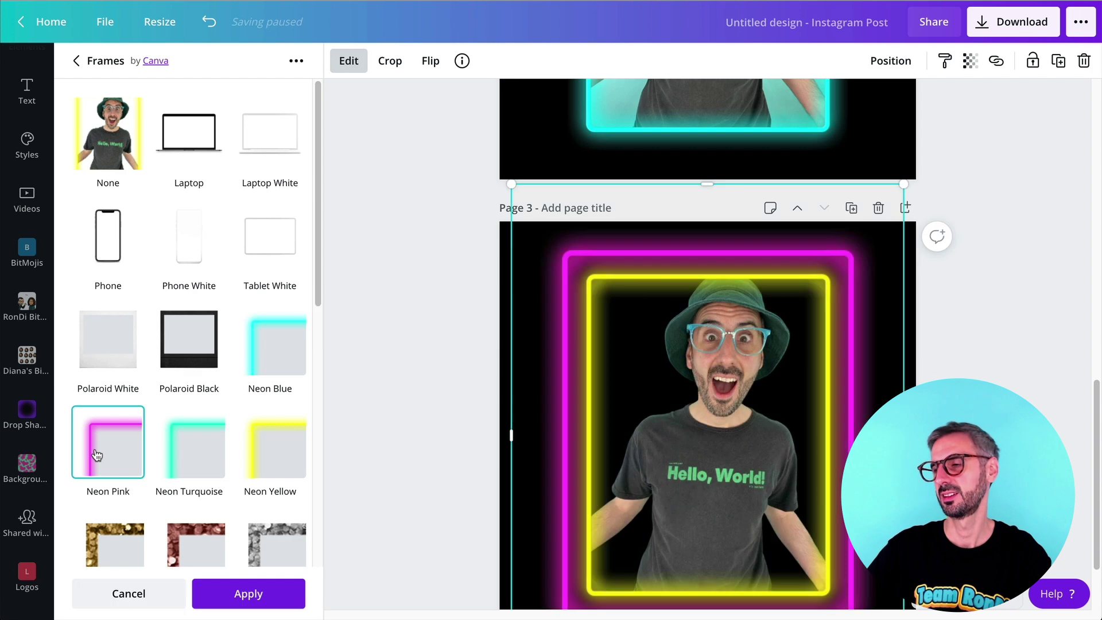
# - Keep the Neon Yellow frame and nudge the framed photo to recentre it on page 3
pyautogui.scroll(-1, 96, 454)
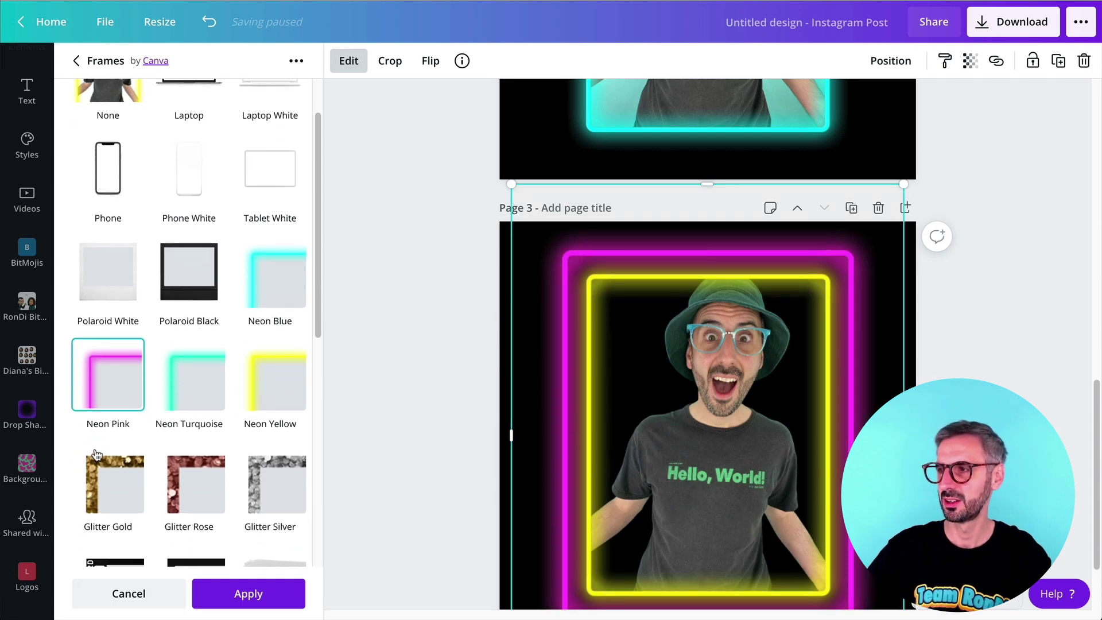
pyautogui.moveTo(689, 362); pyautogui.dragTo(701, 364)
pyautogui.click(554, 385)
pyautogui.scroll(-1, 597, 505)
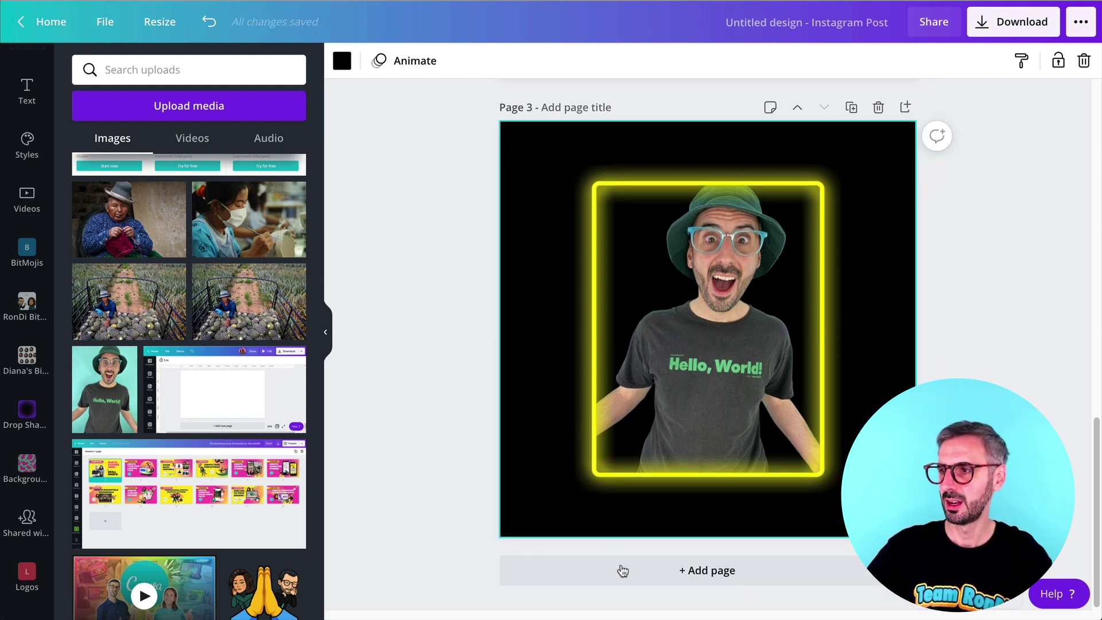
# - Add a blank page 4 and place the grey cloud Bitmoji on it
pyautogui.click(629, 571)
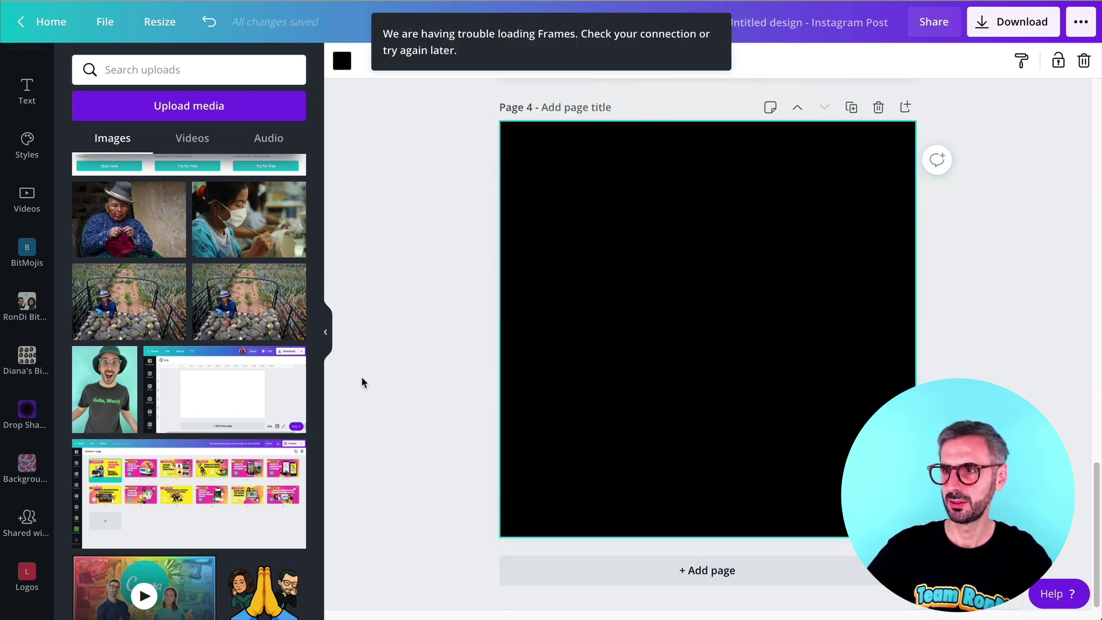
pyautogui.scroll(10, 119, 356)
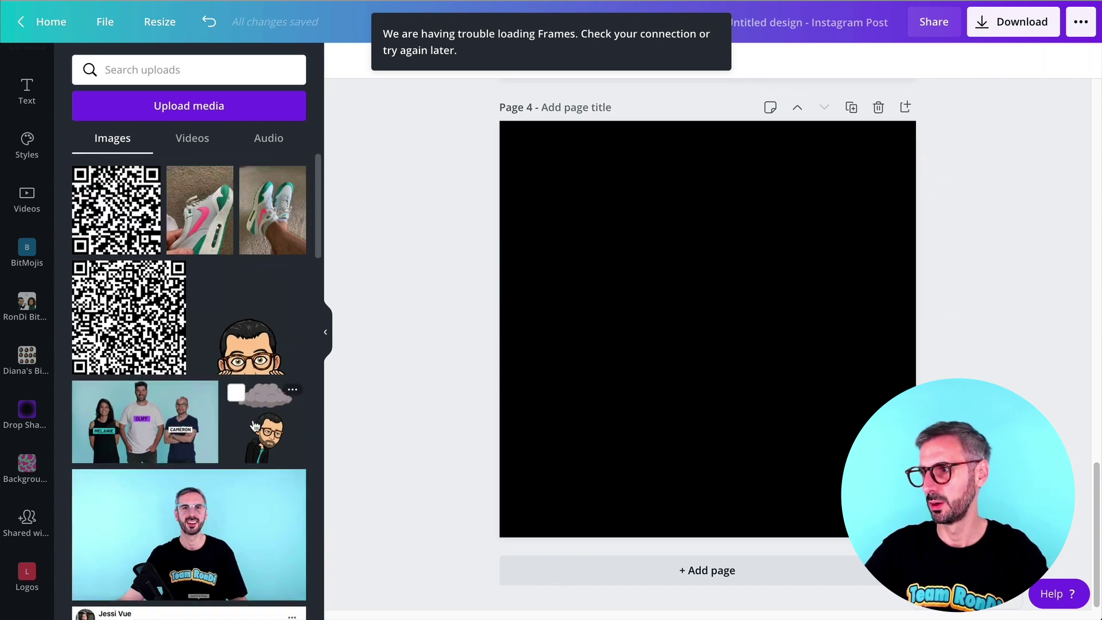
pyautogui.click(257, 419)
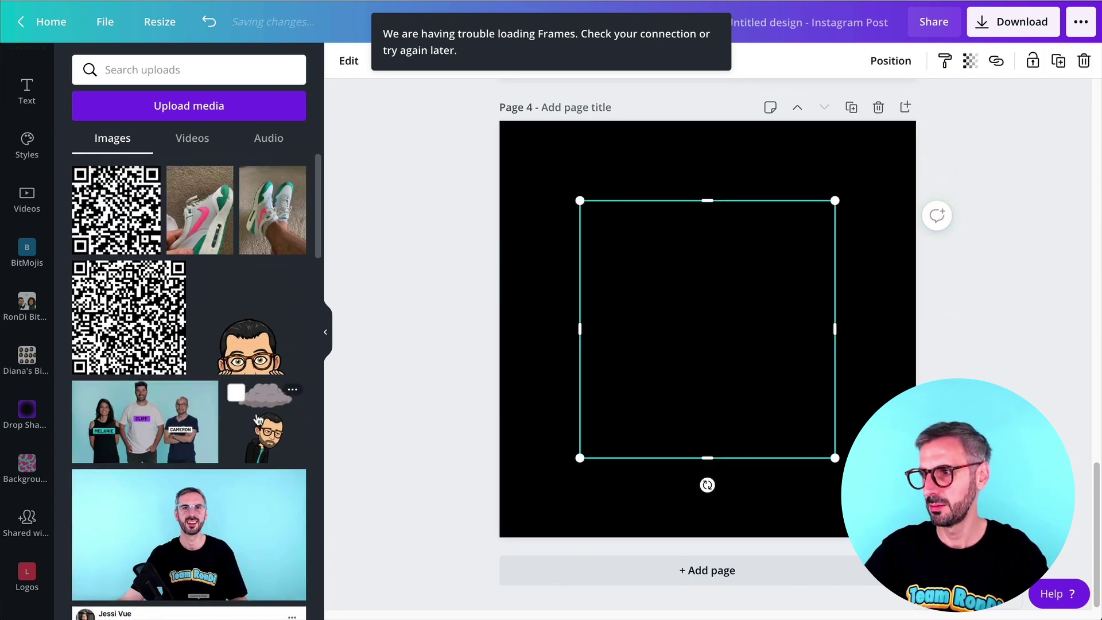
# - Make page 4's background white and enlarge the Bitmoji, shifting it left into alignment
pyautogui.click(525, 251)
pyautogui.click(342, 60)
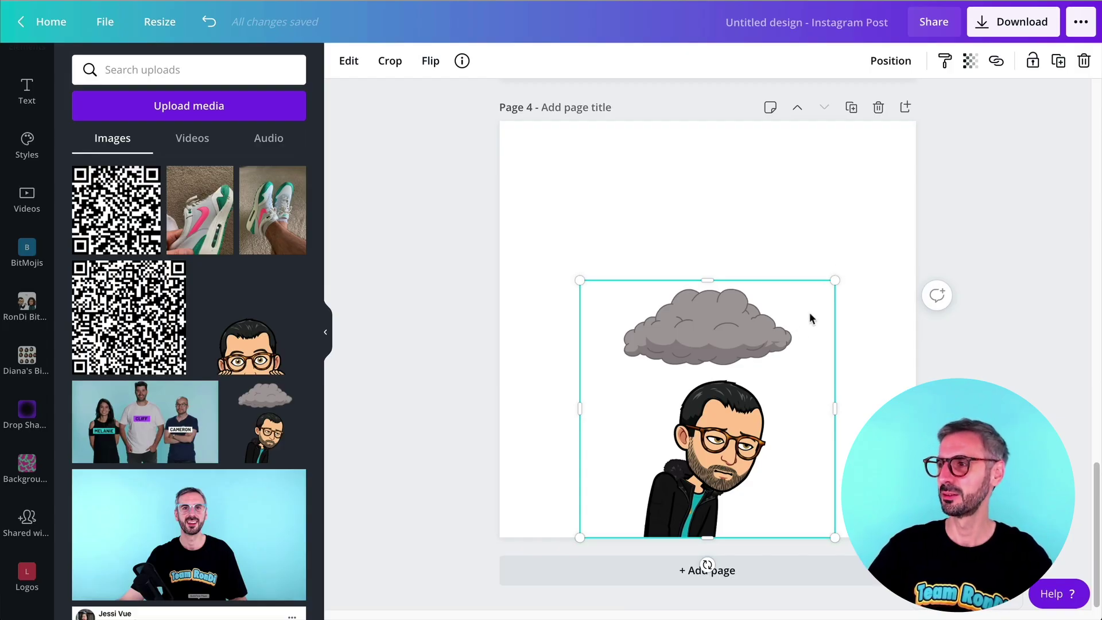
pyautogui.moveTo(826, 291); pyautogui.dragTo(905, 202)
pyautogui.moveTo(779, 389); pyautogui.dragTo(744, 389)
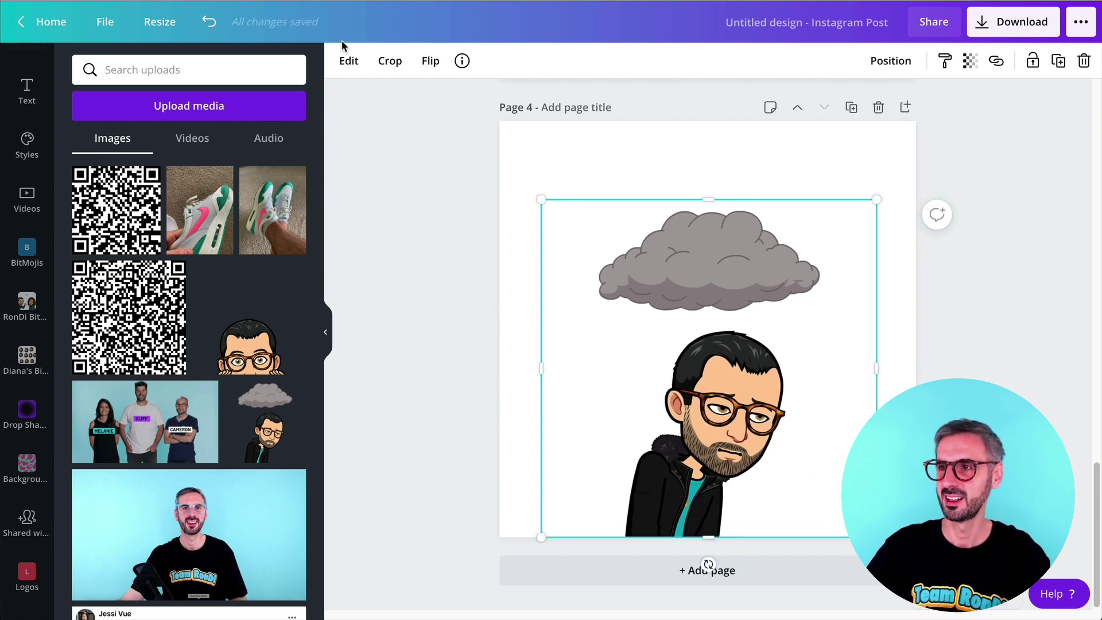
# - Put the page 4 Bitmoji inside the gold Circle Cold frame
pyautogui.click(346, 63)
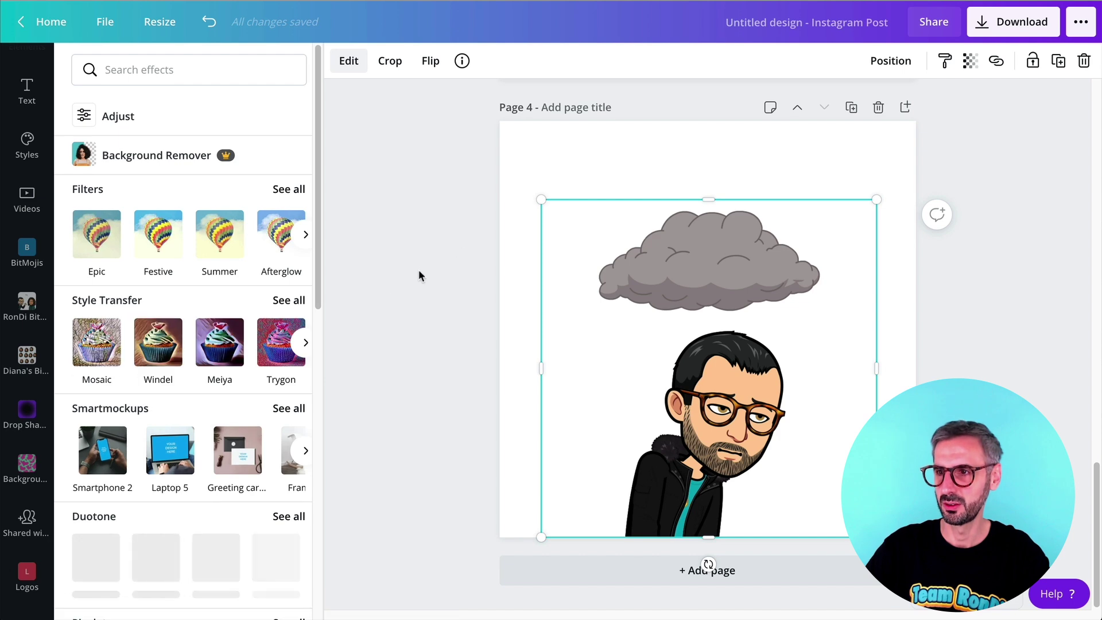
pyautogui.scroll(-8, 289, 421)
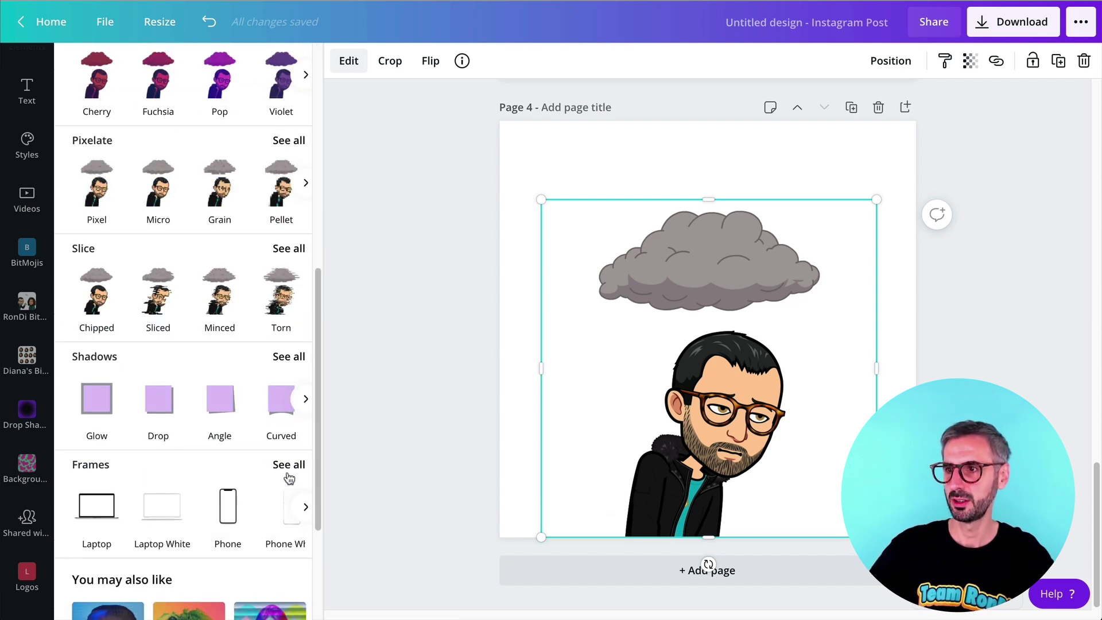
pyautogui.click(292, 469)
pyautogui.scroll(-8, 291, 470)
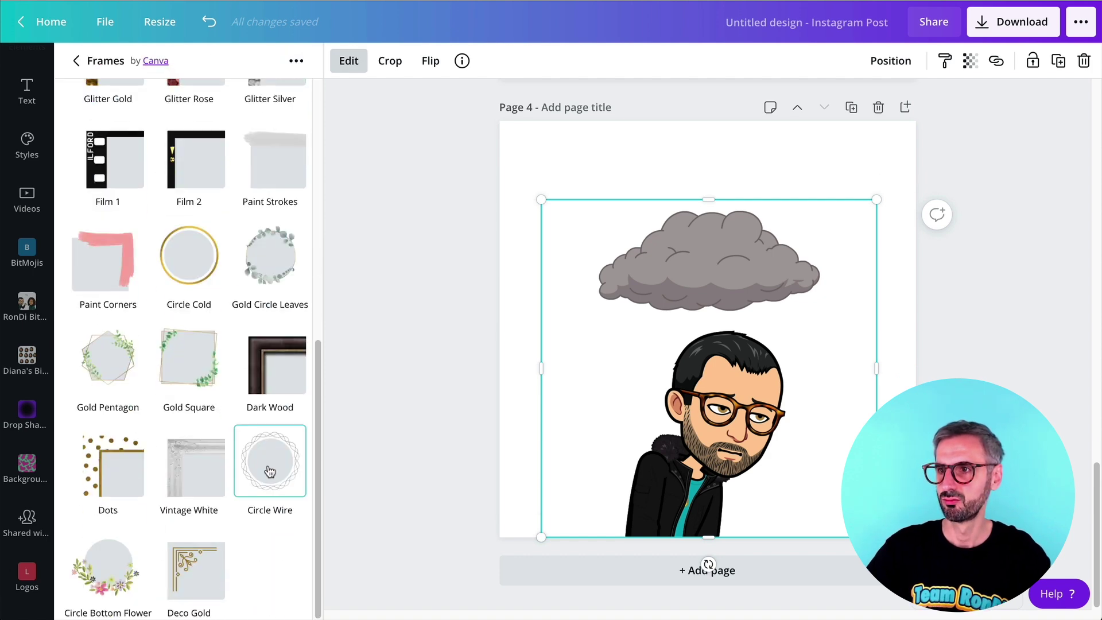
pyautogui.click(183, 260)
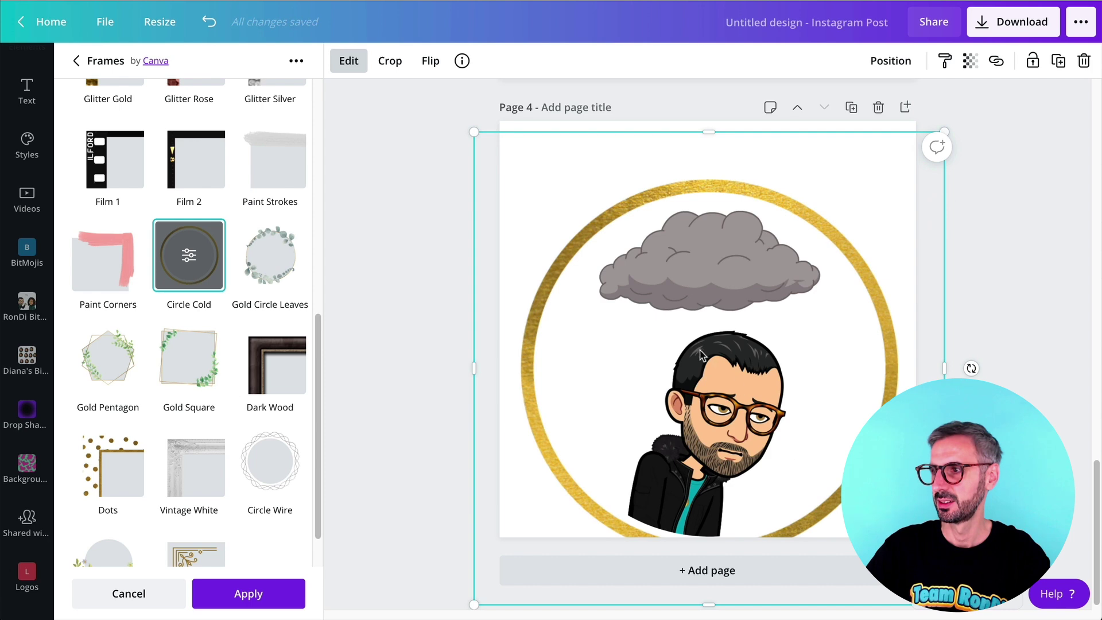
# - Move the framed Bitmoji lower and set the frame's crop position to 22
pyautogui.moveTo(699, 353); pyautogui.dragTo(695, 392)
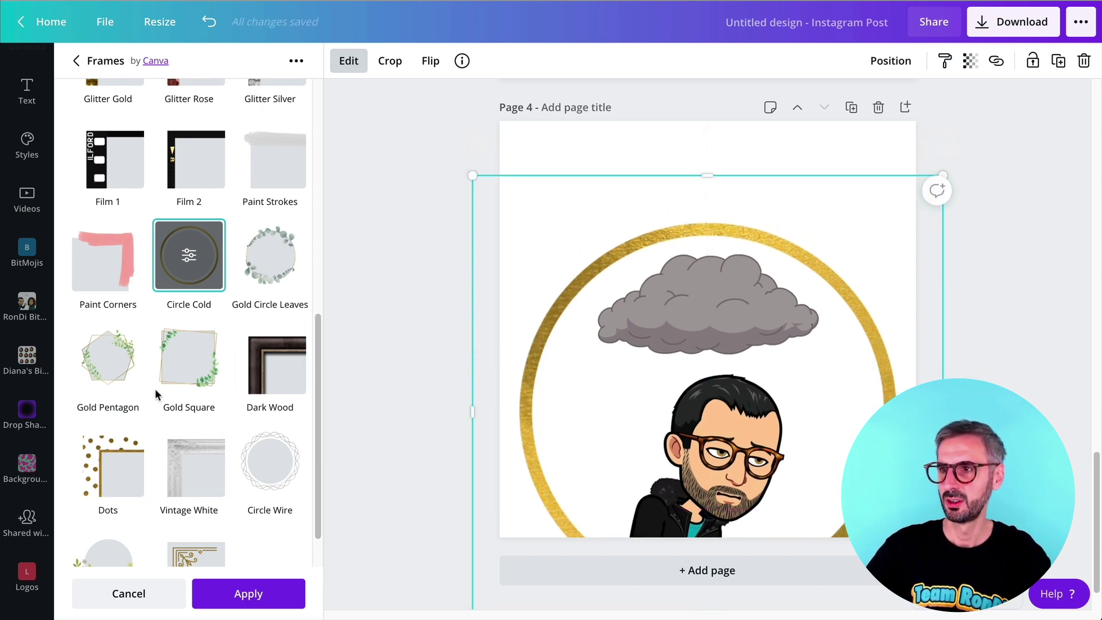
pyautogui.click(188, 255)
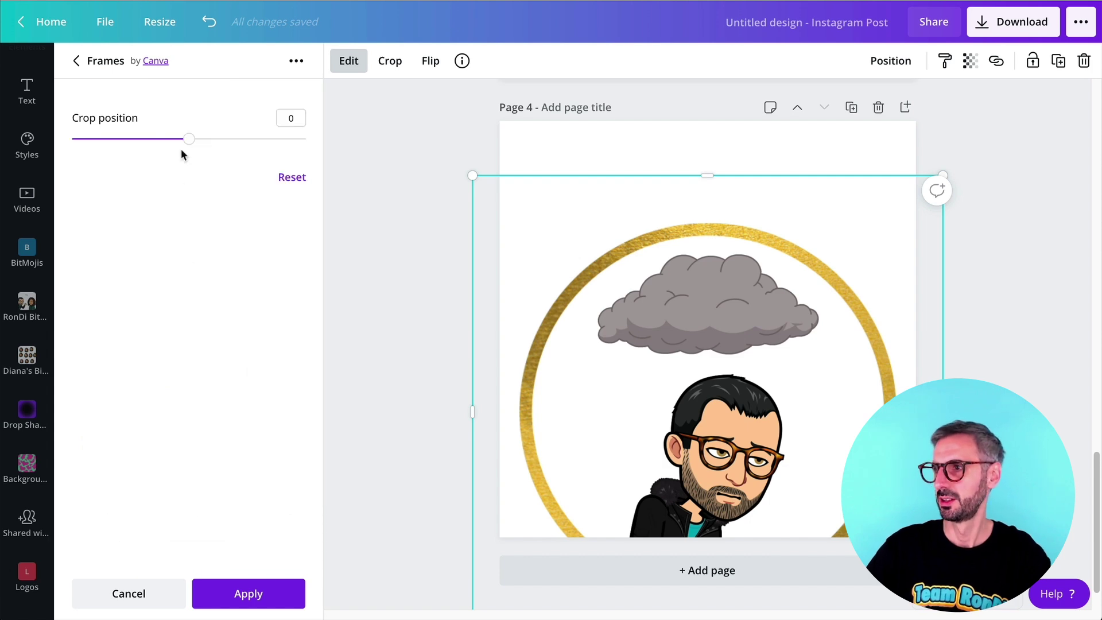
pyautogui.moveTo(183, 140); pyautogui.dragTo(241, 141)
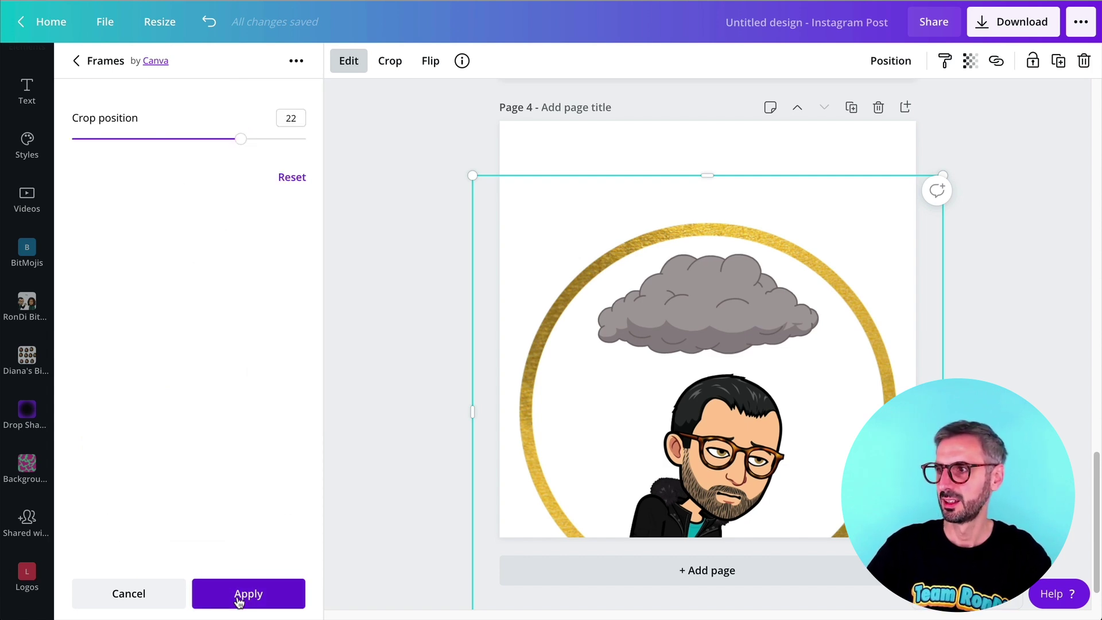